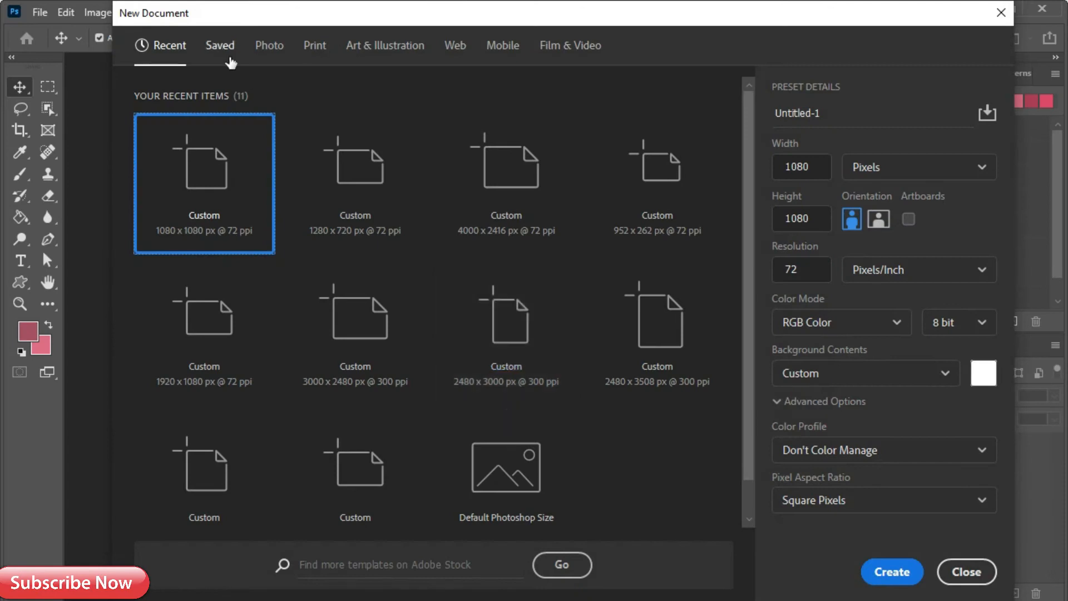
Create a portrait A4 document named "Burger Restaurant Flyer" at 300 ppi, using pixels as units and CMYK color mode
click(694, 207)
click(838, 120)
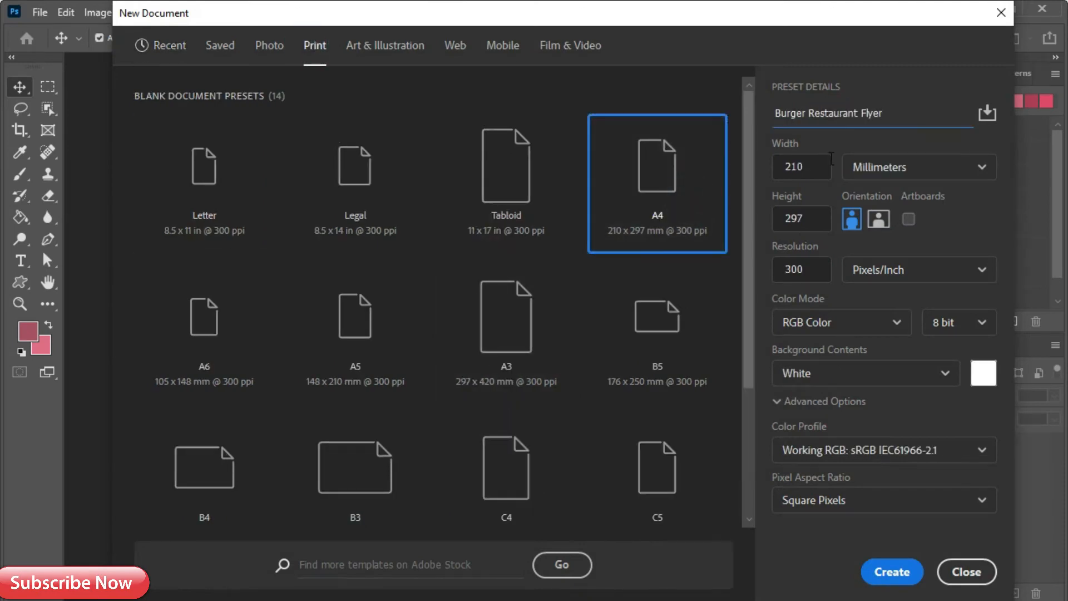
click(881, 170)
click(868, 198)
click(890, 323)
click(846, 444)
click(892, 571)
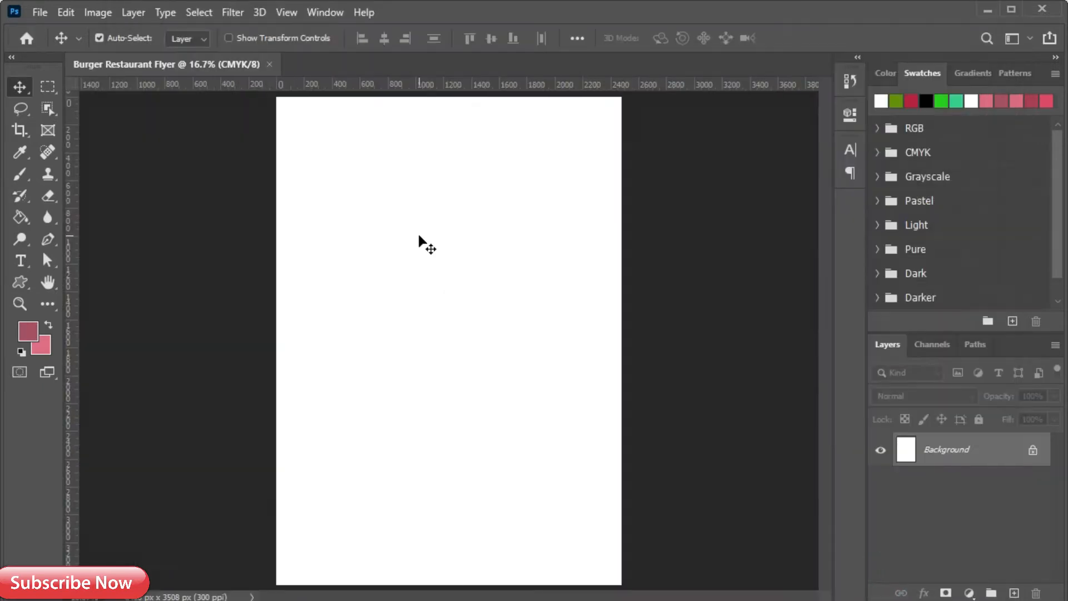
Add a margin guide layout and place additional guides along all four edges of the page
click(287, 12)
click(333, 443)
click(667, 122)
drag(85, 301, 277, 258)
drag(351, 85, 362, 98)
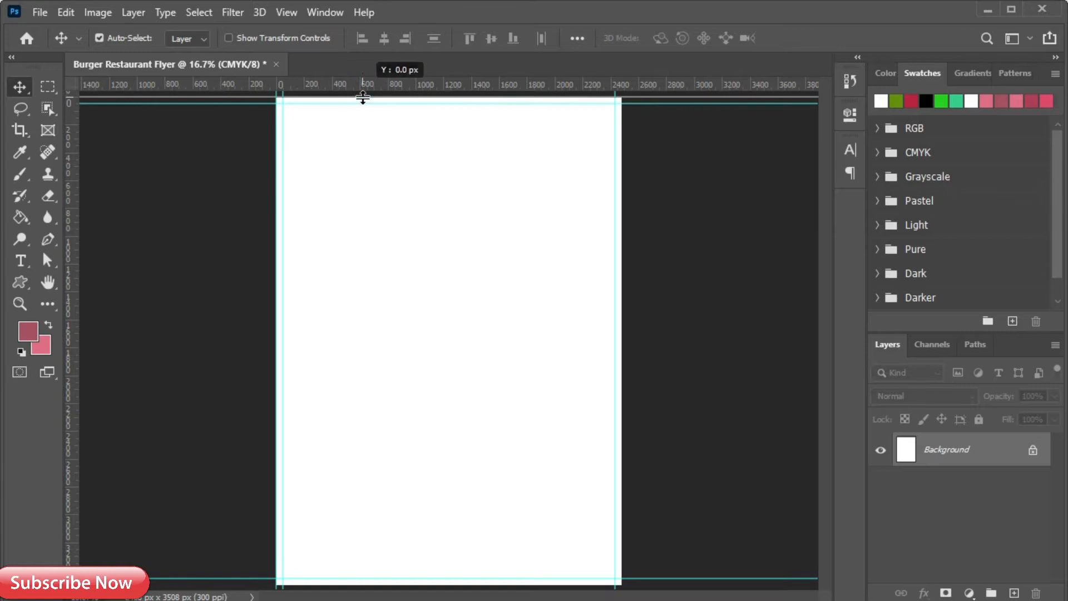
drag(77, 344, 622, 345)
drag(443, 84, 520, 581)
Unlock the background layer and give it a black Color Overlay
click(1031, 451)
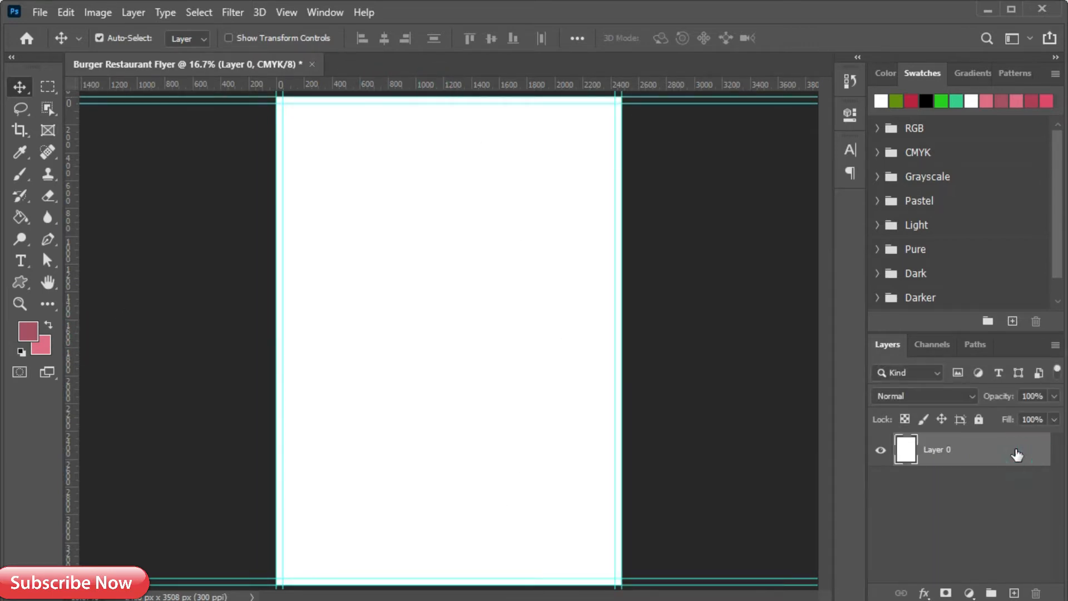
double_click(1000, 452)
click(517, 378)
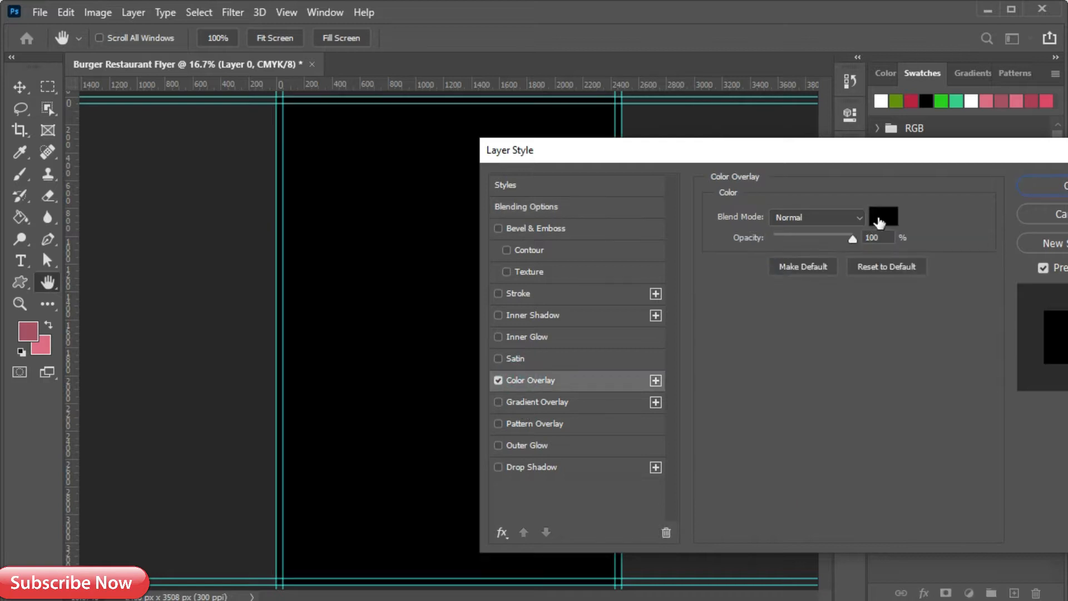
click(1032, 186)
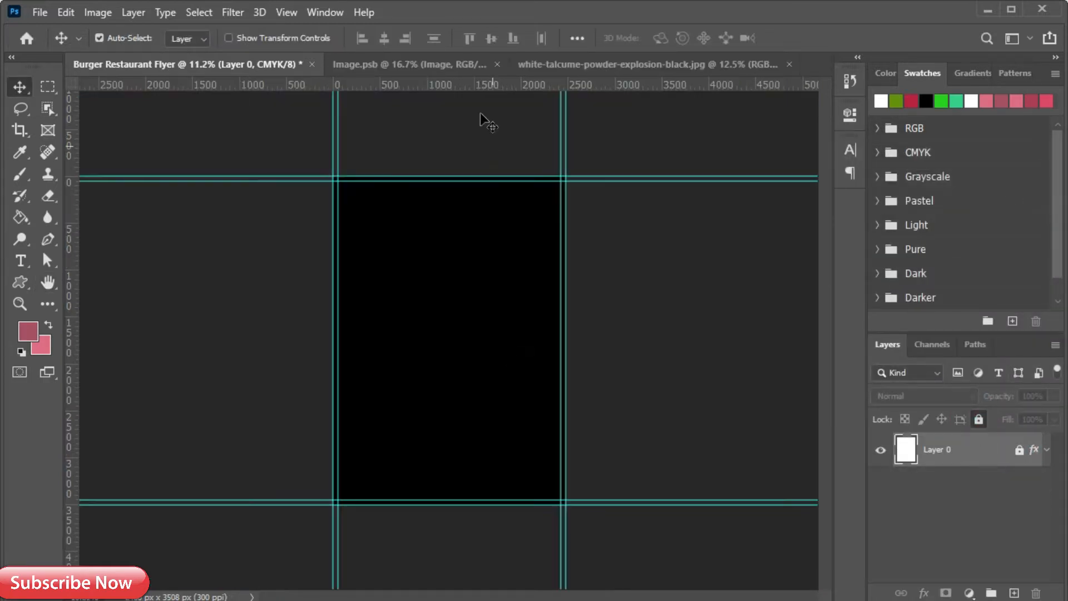
Copy the glowing sparks image from Image.psb into the flyer and scale it to about 142% so it fills the page
click(411, 64)
drag(563, 412, 533, 400)
key(ctrl+t)
drag(409, 278, 331, 171)
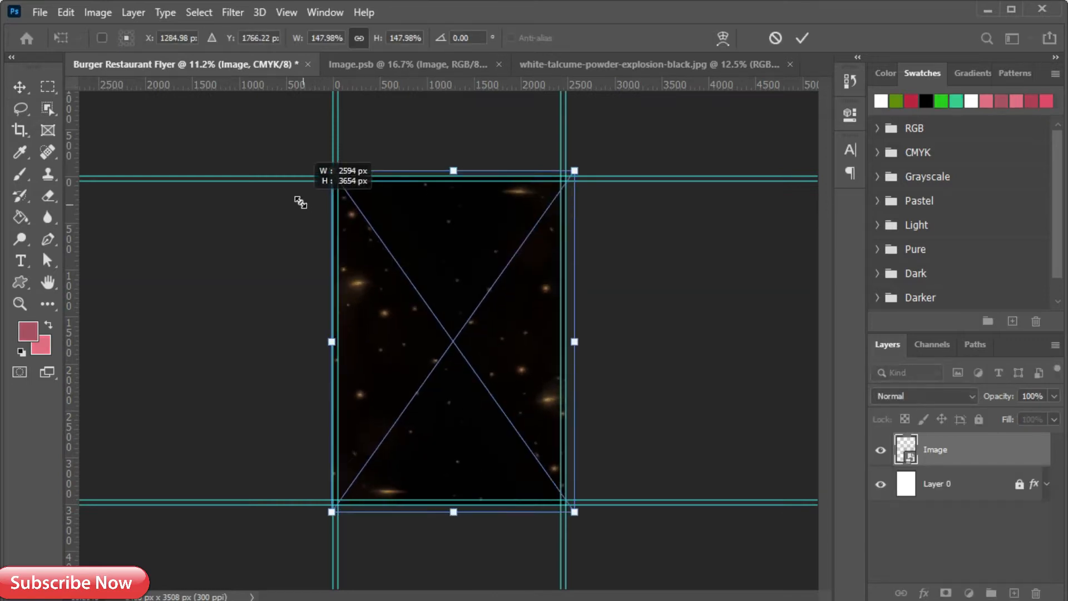
drag(543, 466, 534, 457)
drag(318, 158, 329, 172)
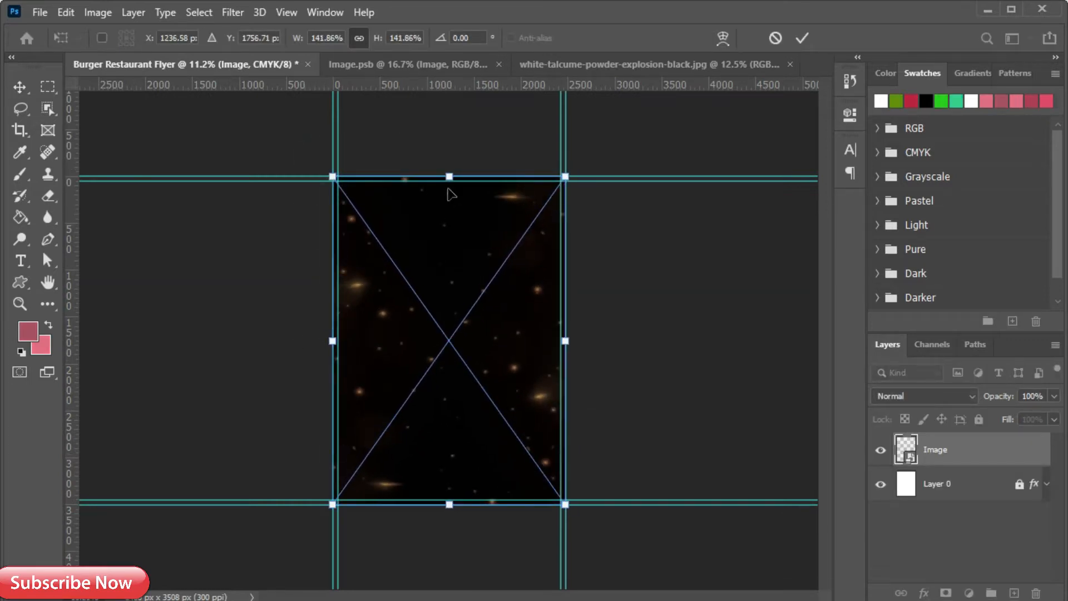
click(801, 38)
Add a layer mask to the sparks image and fade its upper centre with a soft black 2330 px brush at 21% flow
click(946, 593)
right_click(20, 174)
click(95, 174)
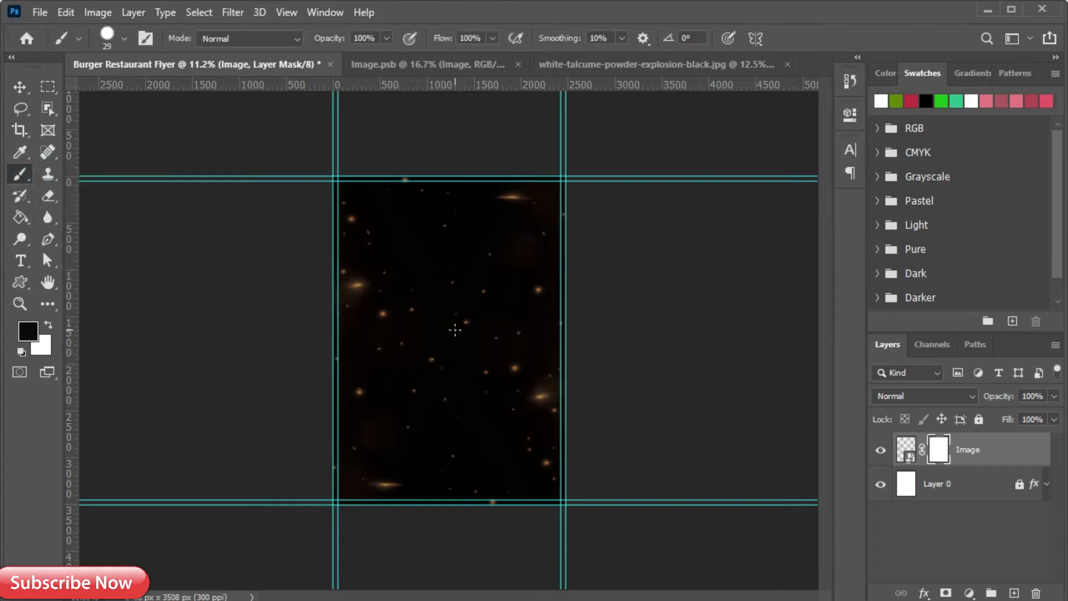
drag(455, 330, 510, 340)
right_click(450, 309)
click(588, 420)
click(425, 284)
click(447, 312)
mouse_move(451, 287)
mouse_down()
mouse_move(462, 291)
mouse_move(454, 301)
mouse_up()
click(445, 302)
click(444, 296)
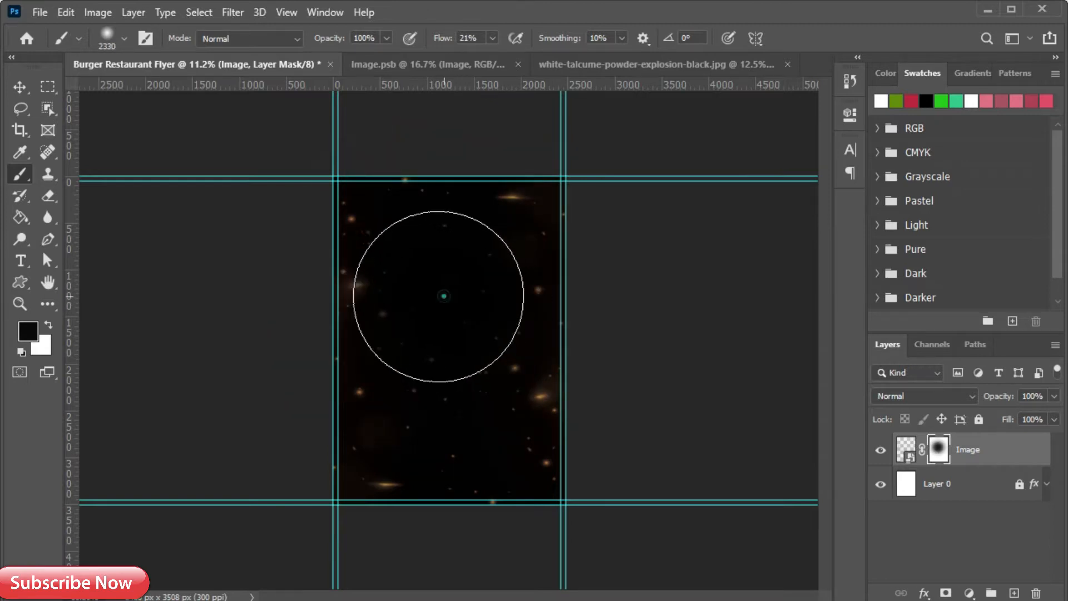
key(v)
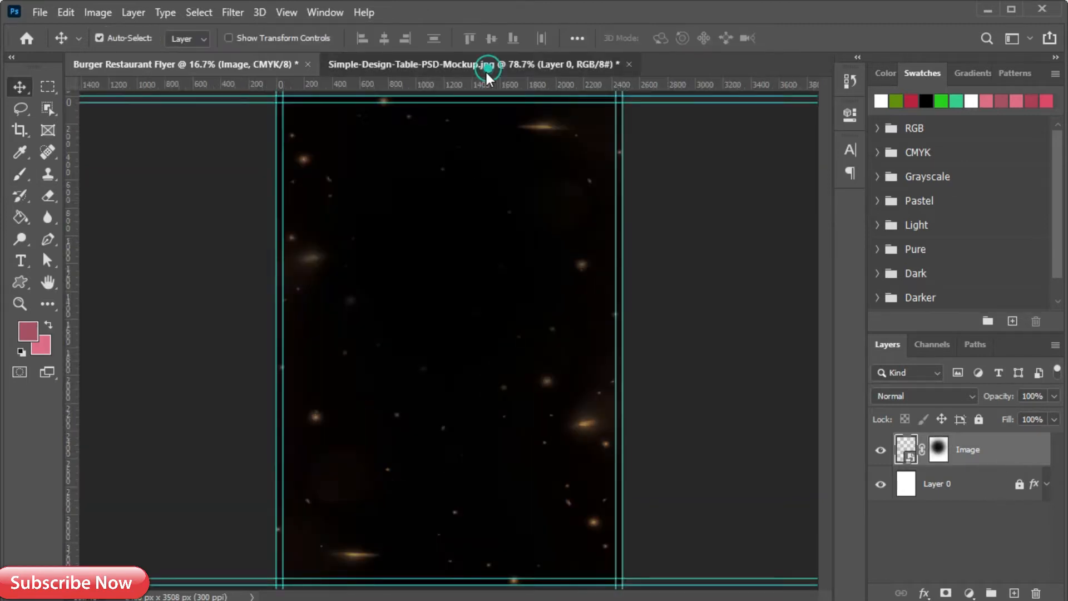
Copy the wooden table from Simple-Design-Table-PSD-Mockup.jpg into the flyer and scale it to about 169%, centred along the page's lower edge
click(491, 65)
drag(423, 334, 826, 257)
key(ctrl+t)
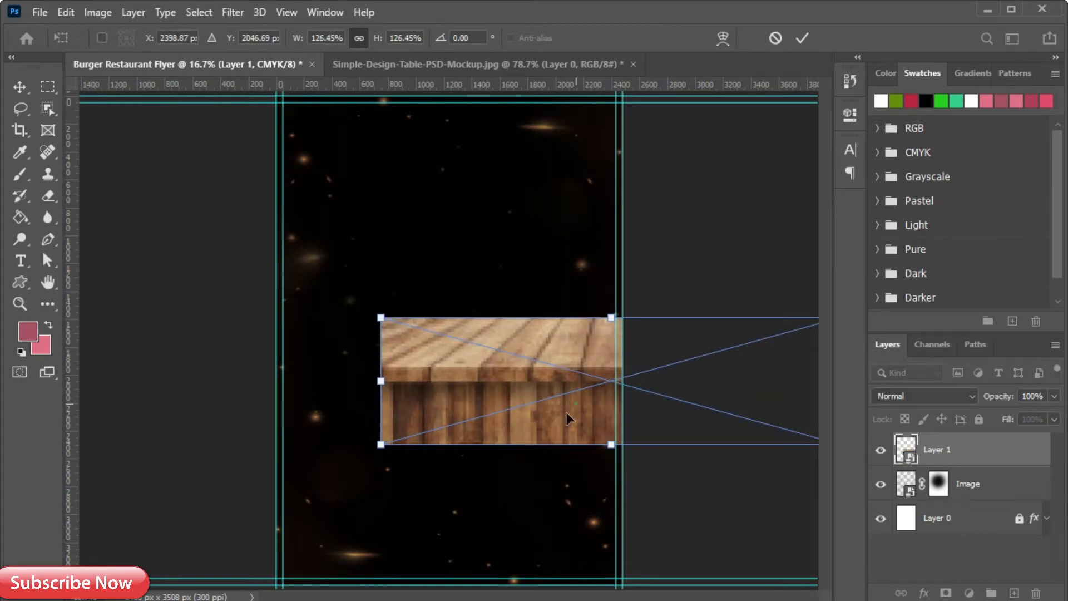
drag(574, 408, 409, 548)
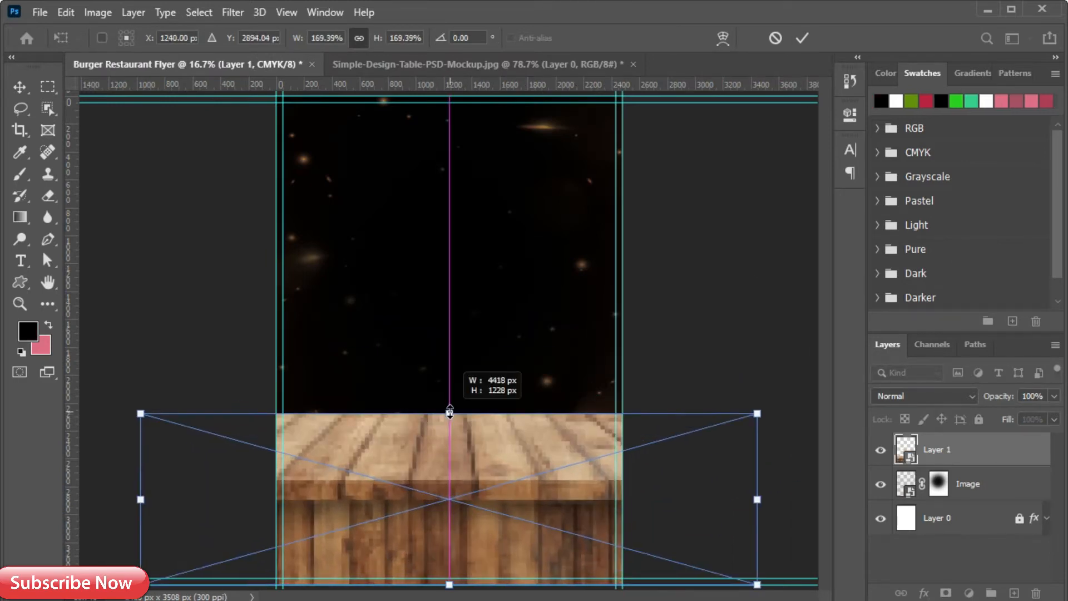
click(810, 37)
drag(466, 440, 465, 453)
On a new layer, darken the table's front panel with a black-to-transparent gradient inside a rectangular selection, rising from the page's lower edge
click(1016, 593)
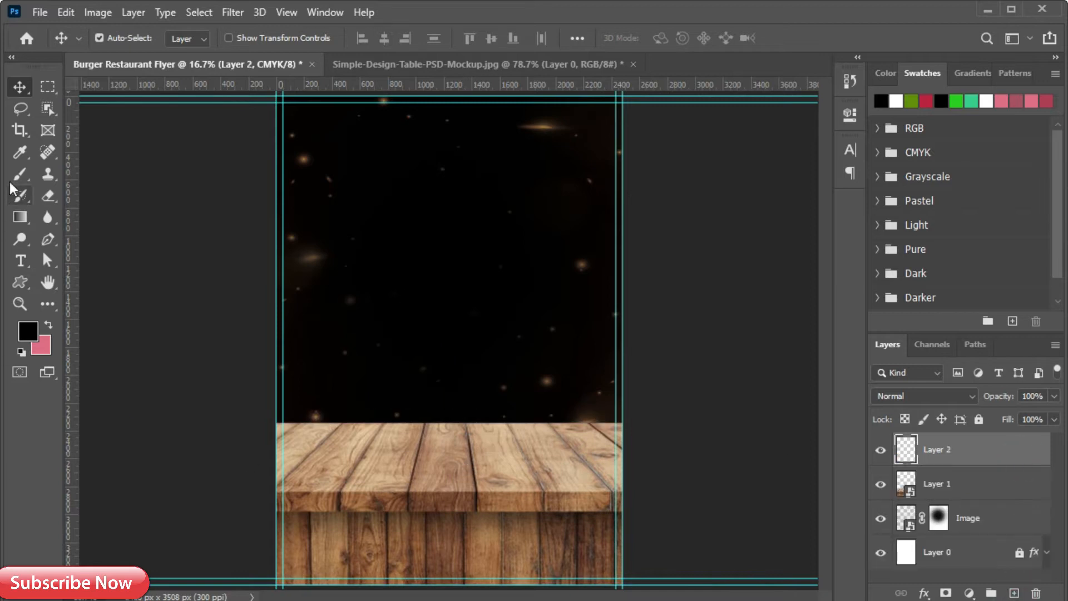
click(47, 86)
drag(275, 510, 622, 584)
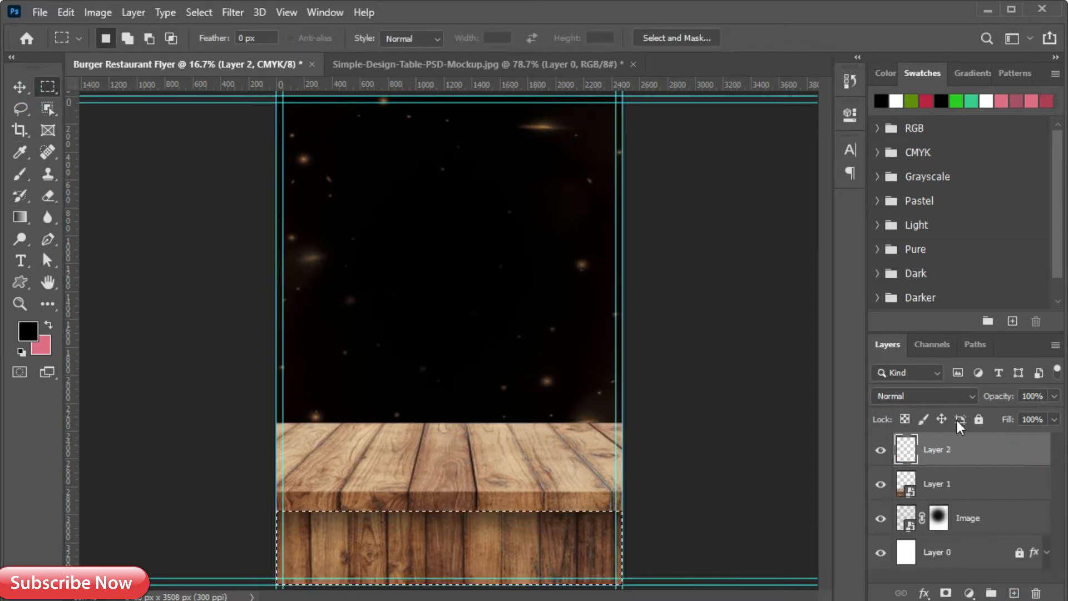
click(20, 217)
drag(437, 579, 438, 487)
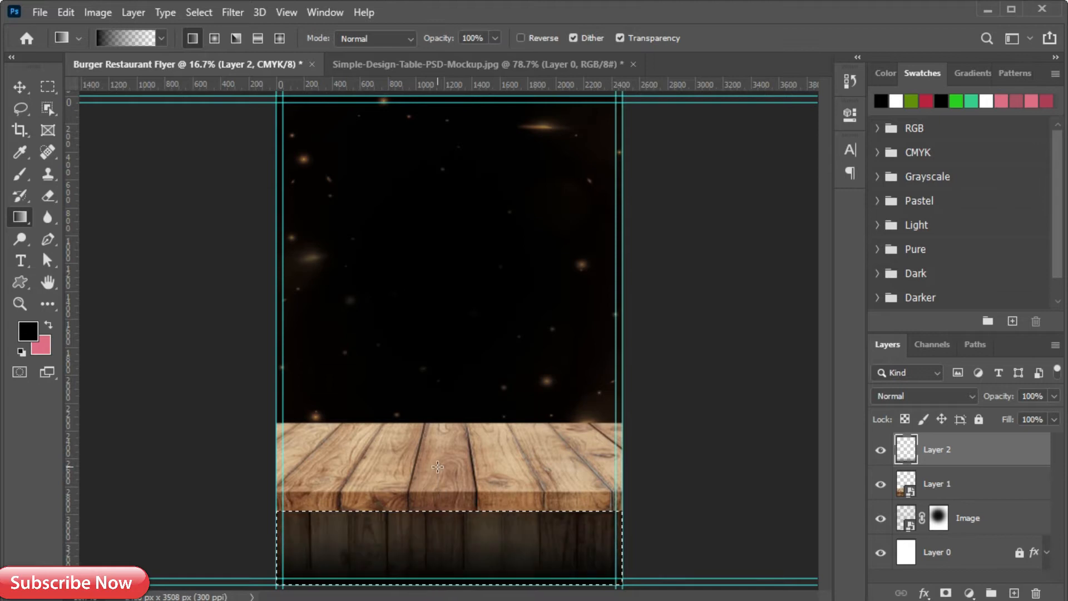
key(v)
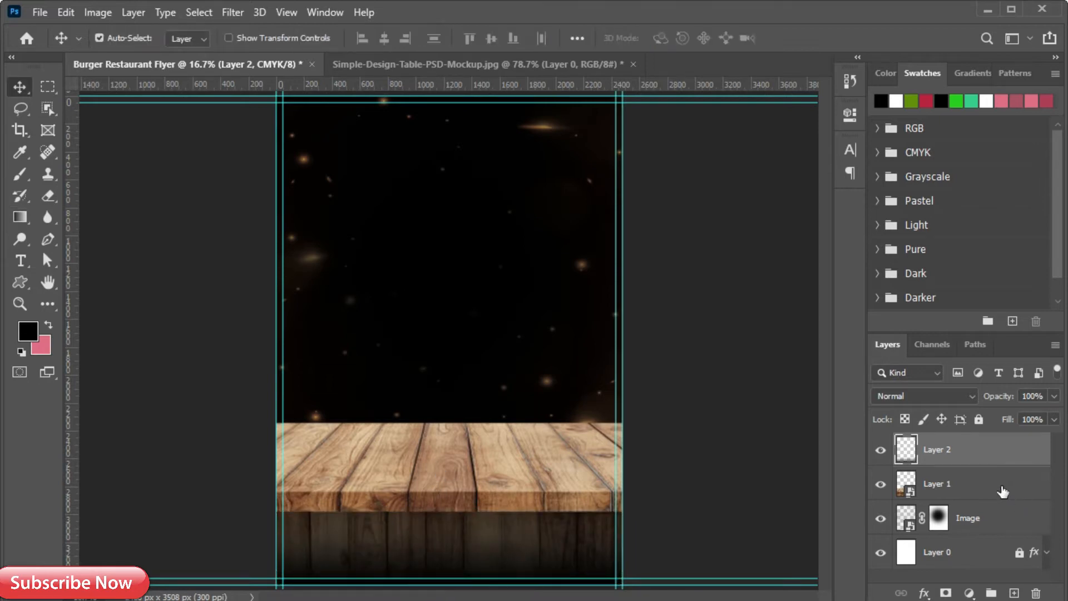
Group the gradient, table, sparks and base layers and name the group "bg"
ctrl+click(974, 489)
ctrl+click(979, 520)
ctrl+click(982, 552)
key(ctrl+g)
double_click(940, 443)
text(bg)
click(1001, 448)
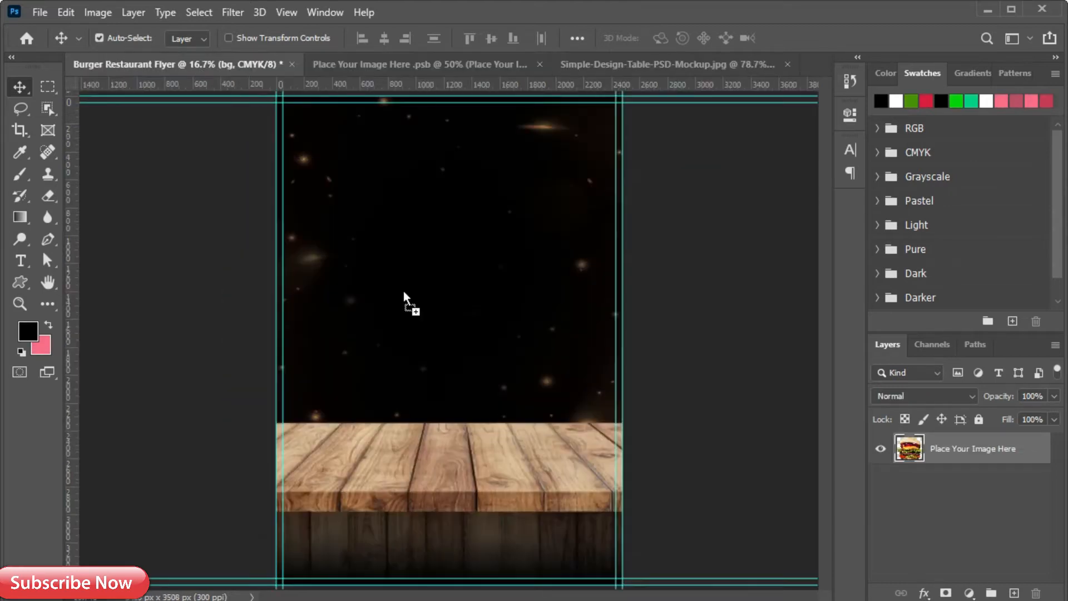
Bring the burger image into the flyer as a smart object and scale it to about 1522 px wide, standing on the table
right_click(956, 456)
click(791, 231)
key(ctrl+t)
drag(521, 323, 572, 273)
drag(503, 364, 469, 382)
drag(539, 299, 544, 291)
click(802, 38)
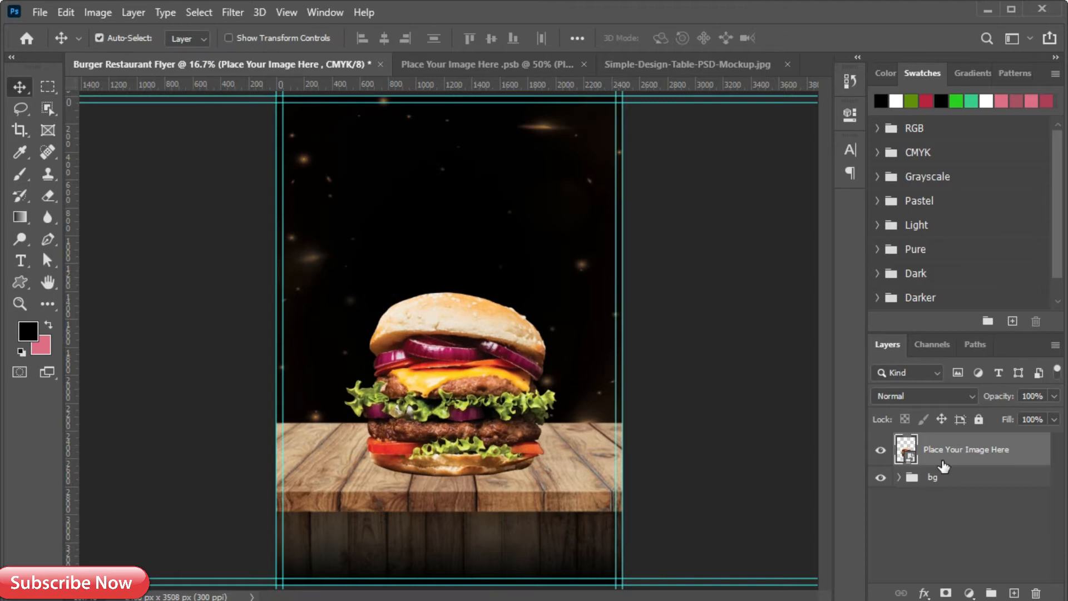
Draw a black ellipse of about 1178 × 276 px at the burger's bottom bun and place it below the burger layer
click(26, 285)
click(84, 313)
drag(371, 440, 534, 474)
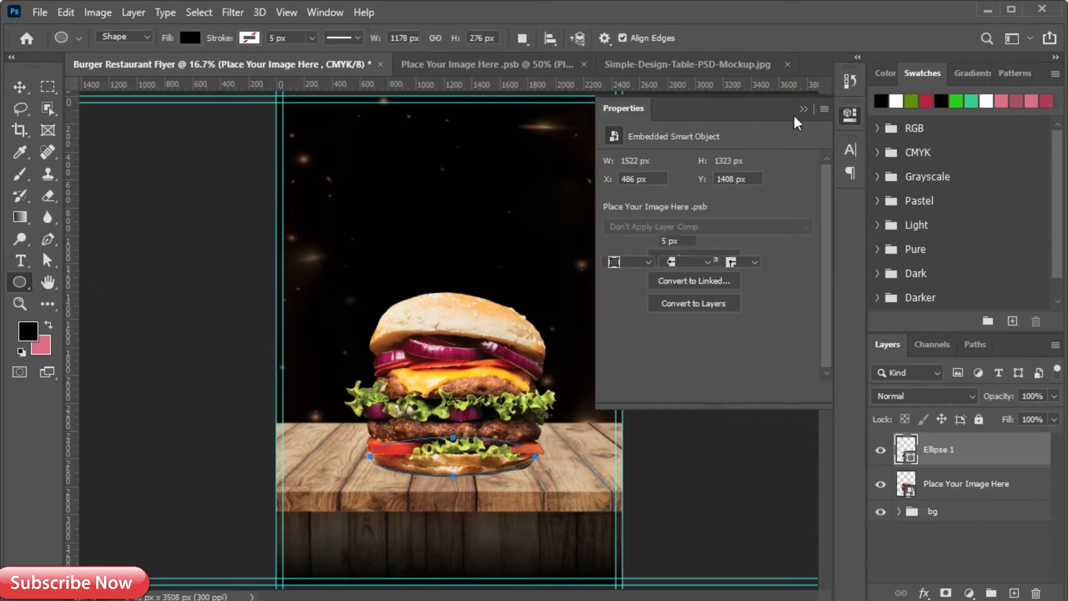
click(802, 109)
drag(940, 449, 947, 506)
key(ctrl+z)
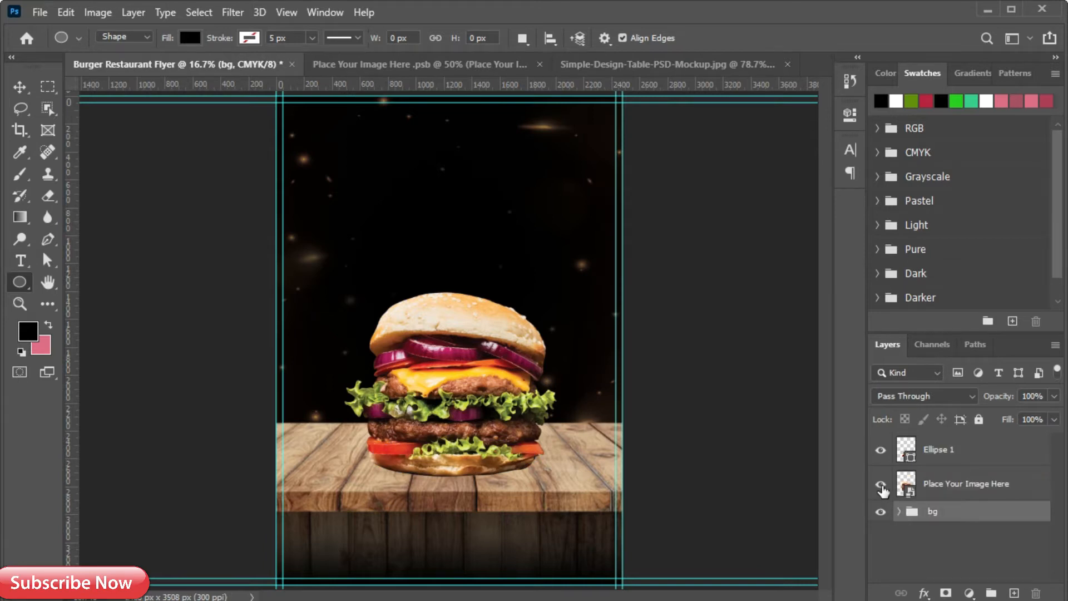
drag(977, 456, 973, 501)
Reshape the ellipse by its side anchor points to about 1243 × 290 px so it extends past both sides of the bun
scroll(430, 487, up, 4)
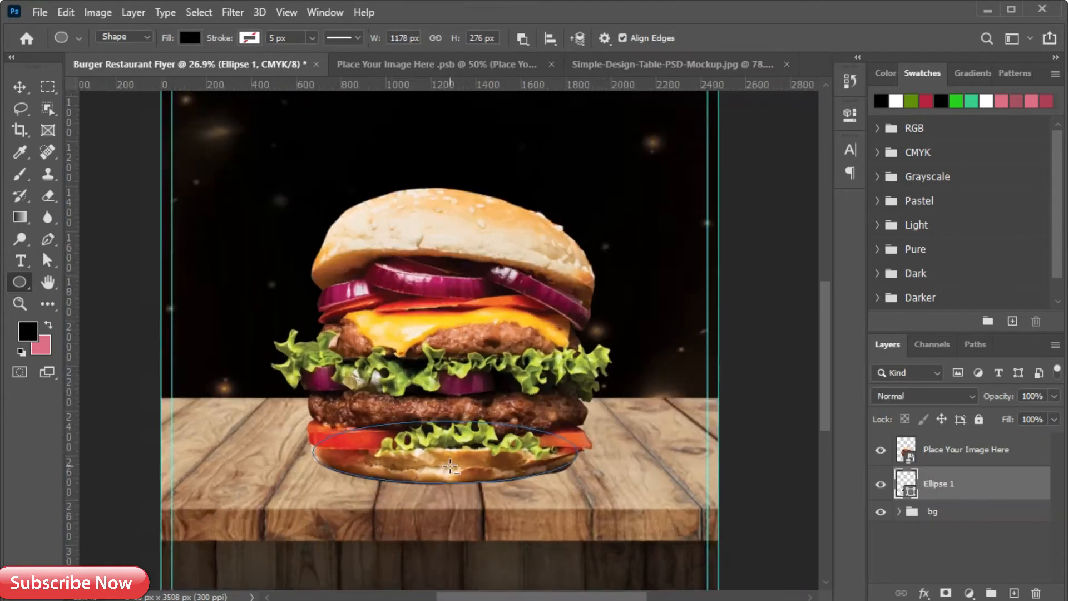
key(a)
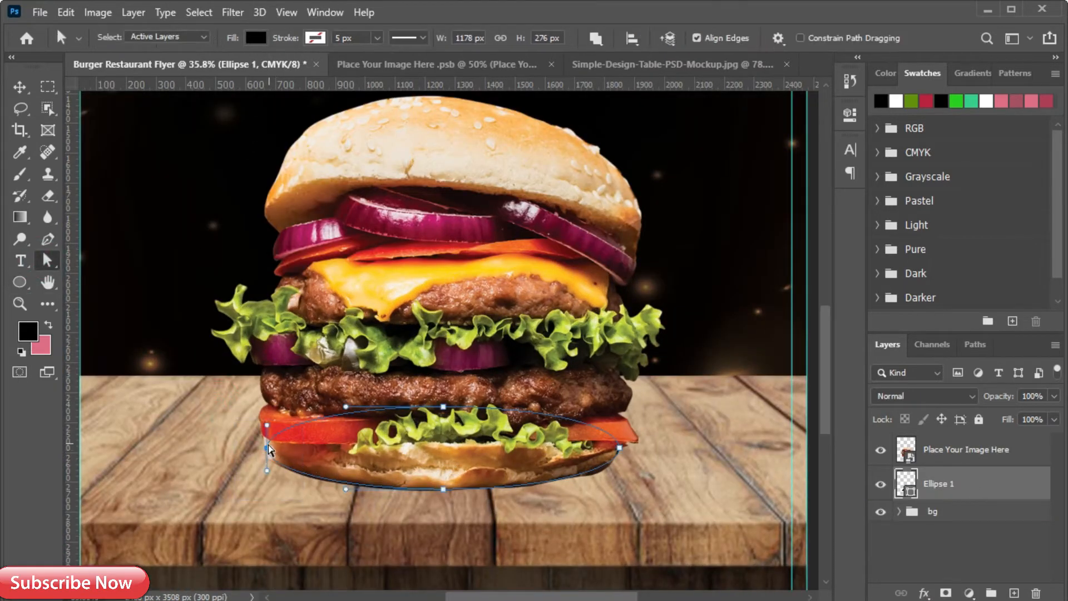
click(261, 445)
click(536, 250)
drag(617, 446, 632, 459)
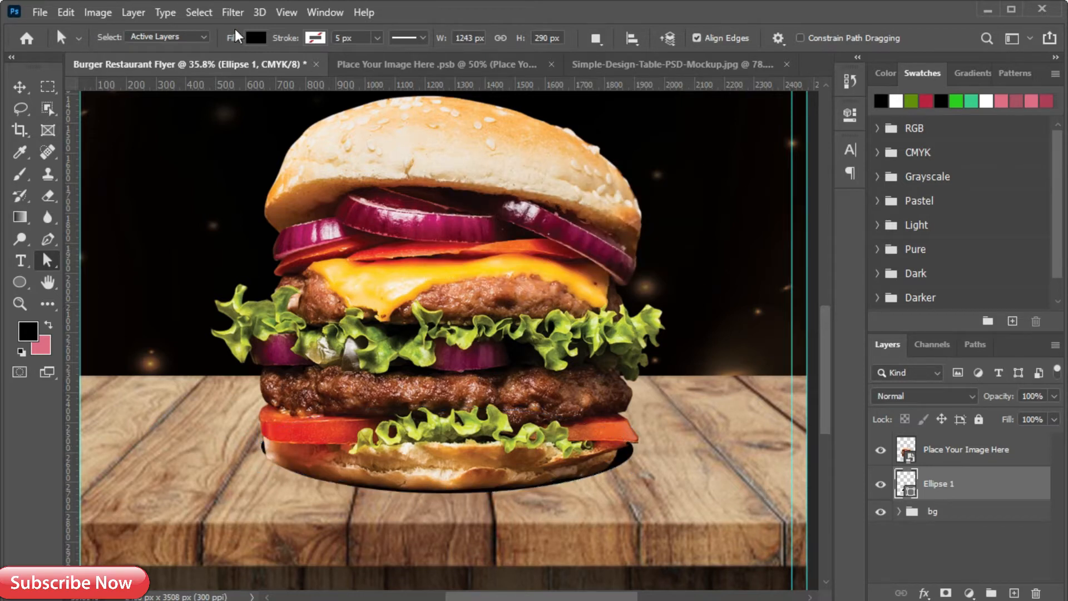
Convert the ellipse to a smart object and apply a Gaussian Blur with a 20-pixel radius
click(232, 12)
mouse_move(284, 201)
click(478, 301)
click(503, 254)
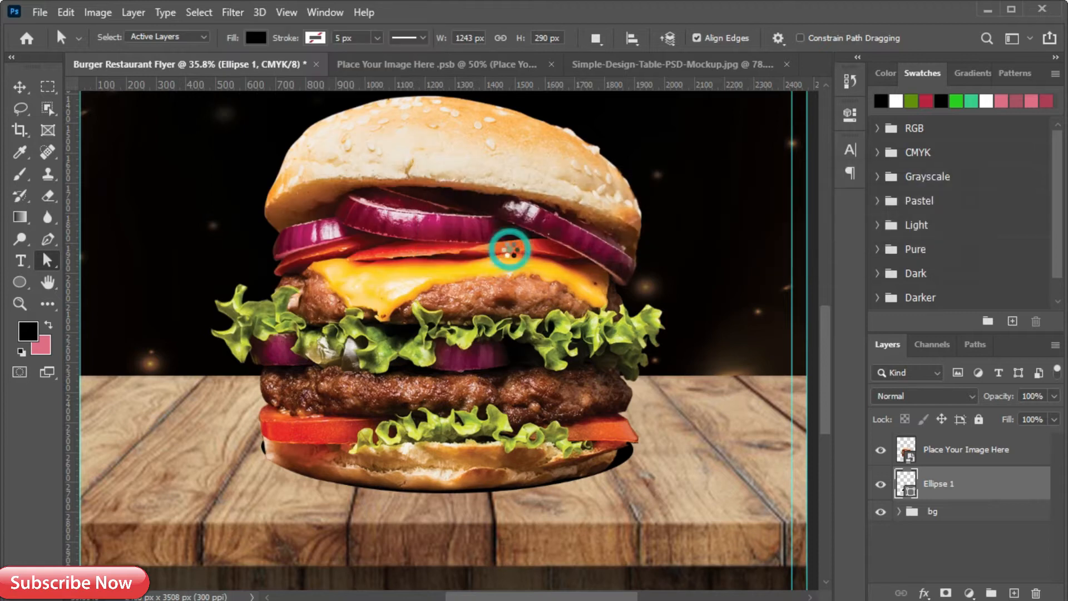
drag(207, 99, 563, 90)
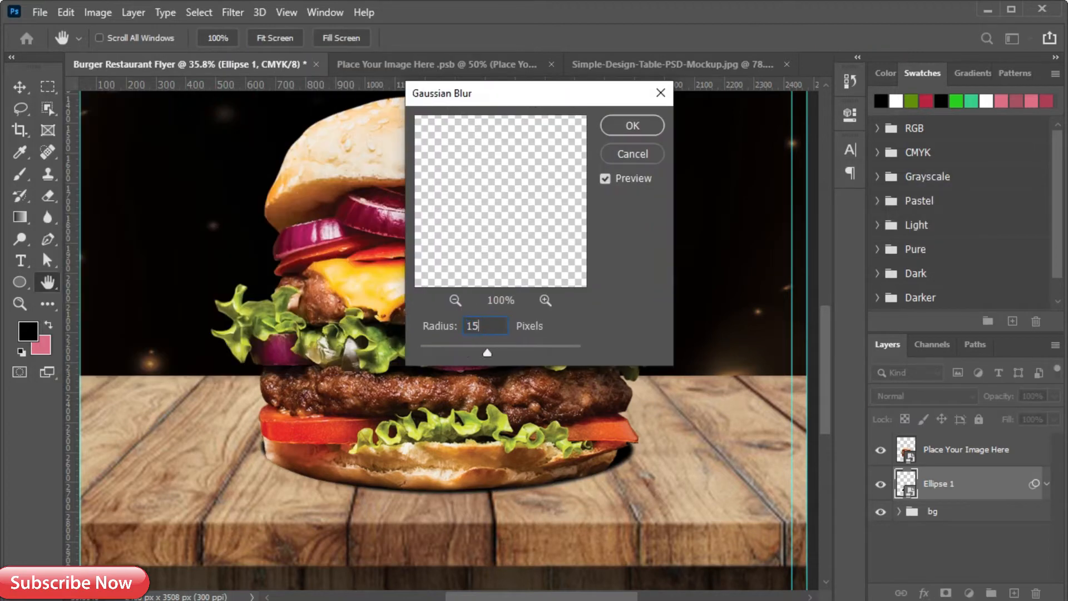
text(20)
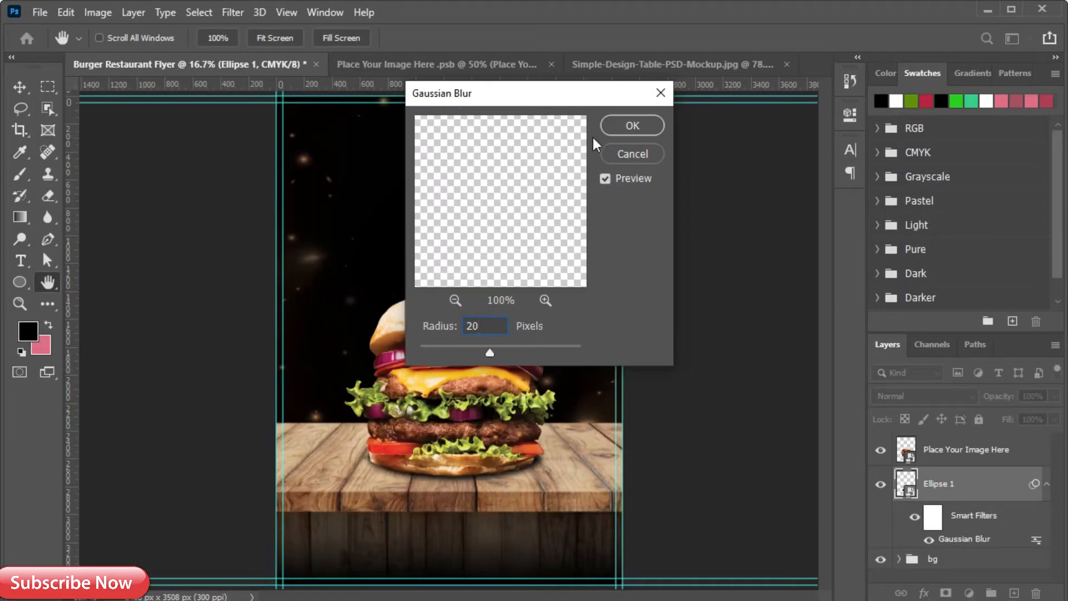
click(630, 126)
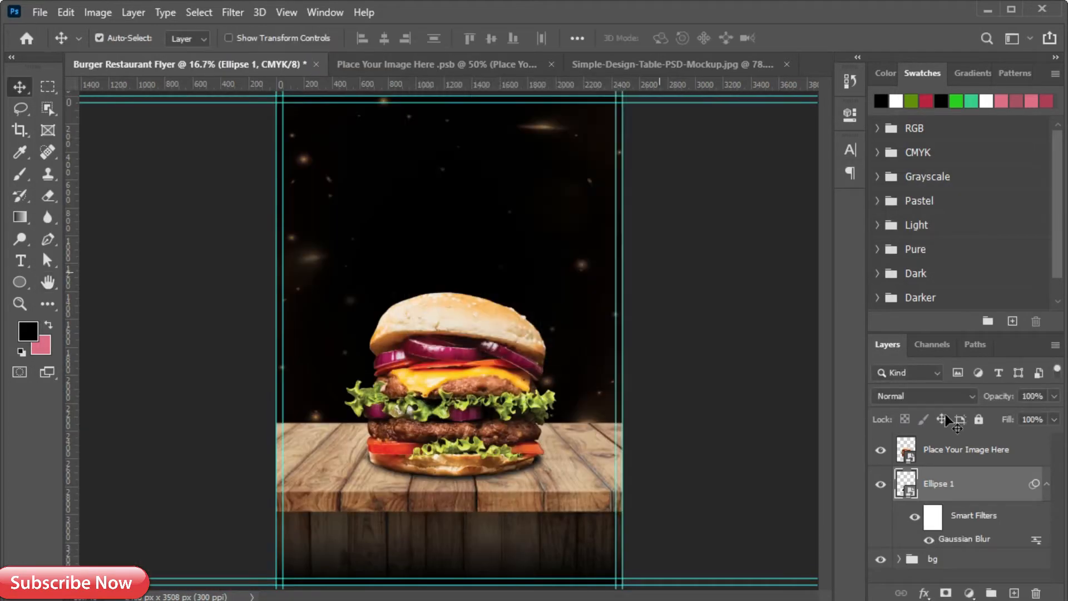
Set the opacity of the blurred shadow ellipse to 50%
click(1047, 483)
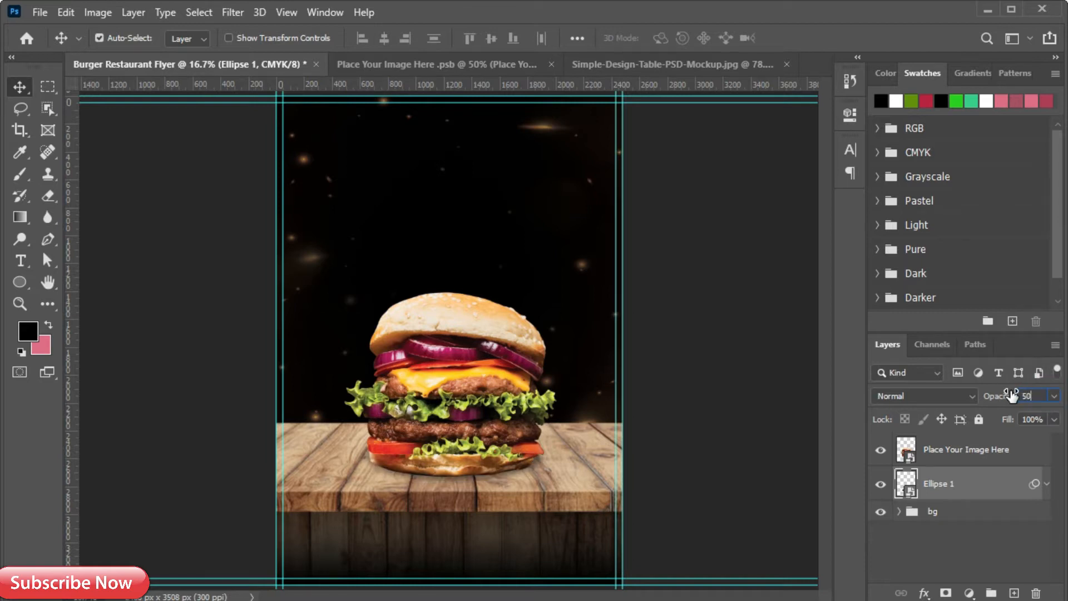
key(ctrl+t)
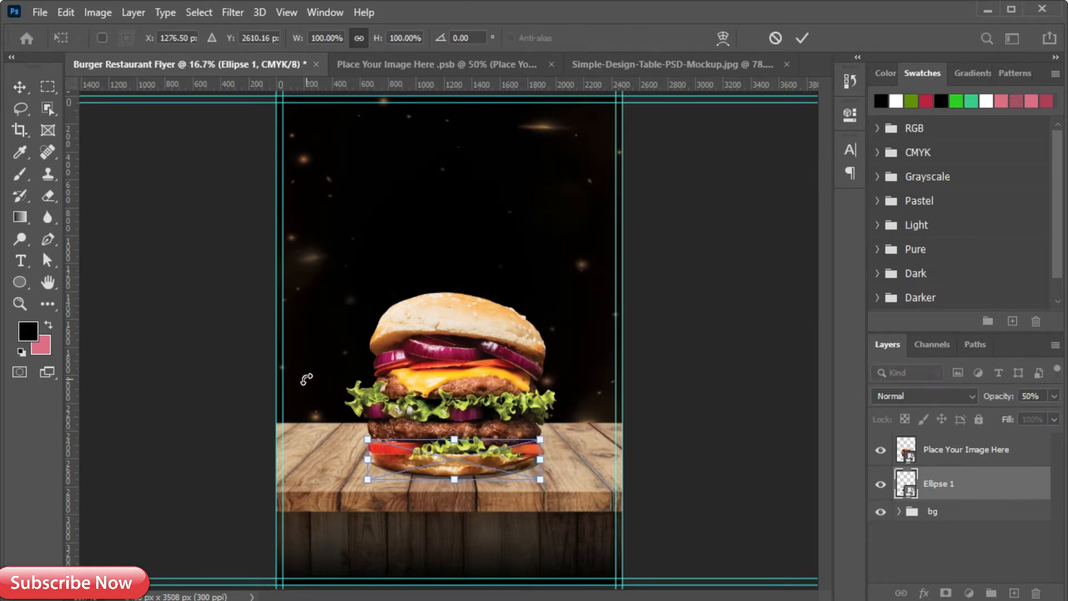
key(Return)
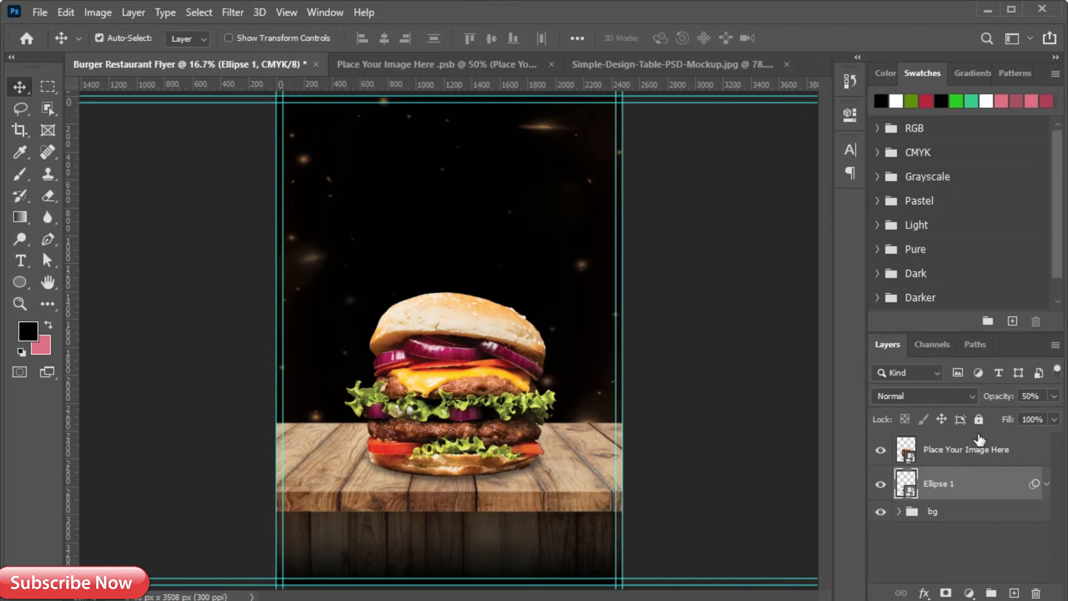
drag(1026, 415, 1020, 416)
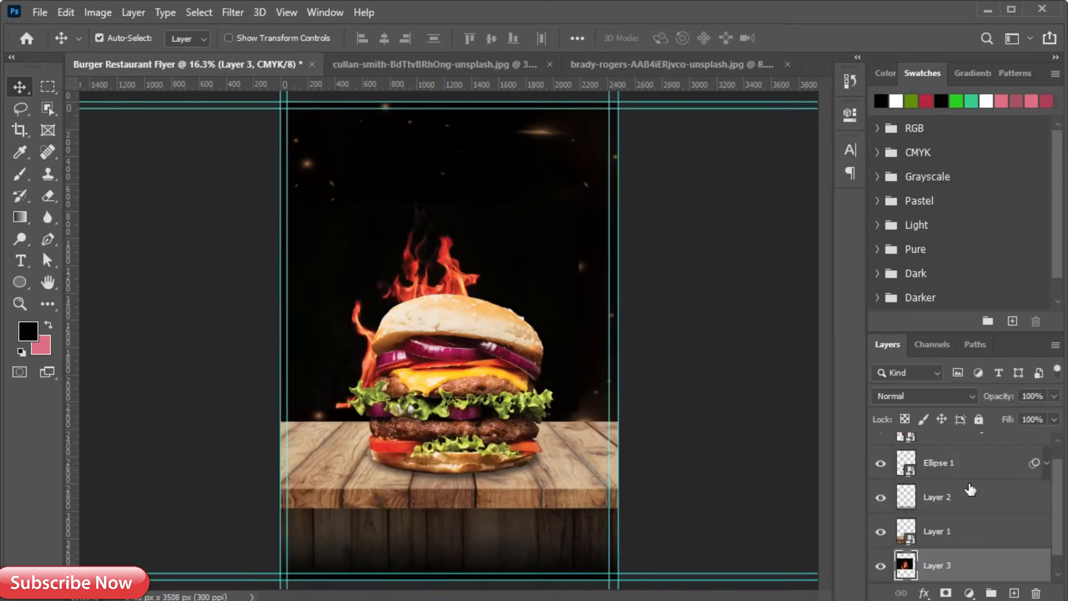
Convert the flame layer to a smart object and scale it to about 138%, centred behind the burger
right_click(968, 563)
click(812, 232)
key(ctrl+t)
drag(578, 306, 666, 307)
drag(562, 332, 552, 365)
drag(657, 340, 687, 340)
drag(570, 363, 548, 361)
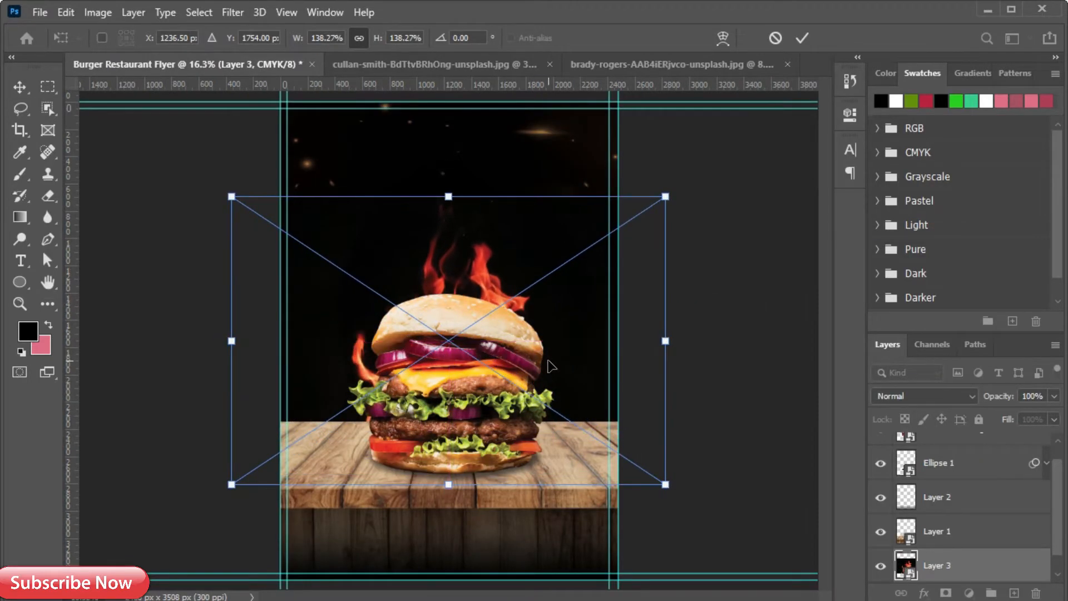
click(799, 38)
Add a layer mask to the flame layer and dab it in black beside the flames with a soft 247 px brush at 21% flow
click(946, 593)
click(20, 174)
scroll(465, 239, up, 5)
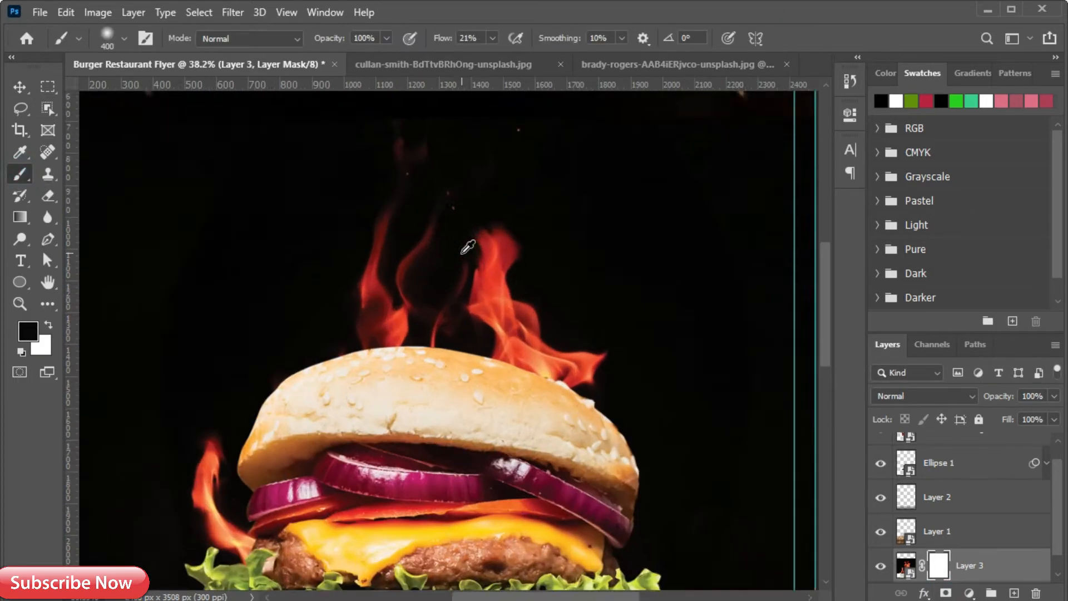
alt+right_click(591, 287)
click(534, 274)
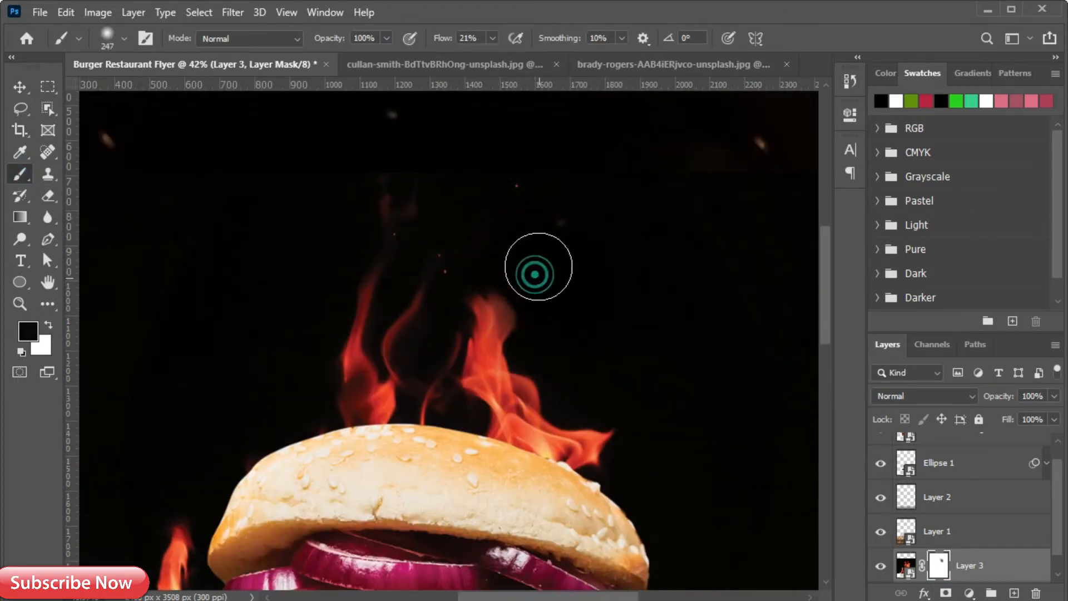
mouse_move(524, 463)
mouse_down()
mouse_move(658, 348)
mouse_move(698, 480)
mouse_up()
click(643, 240)
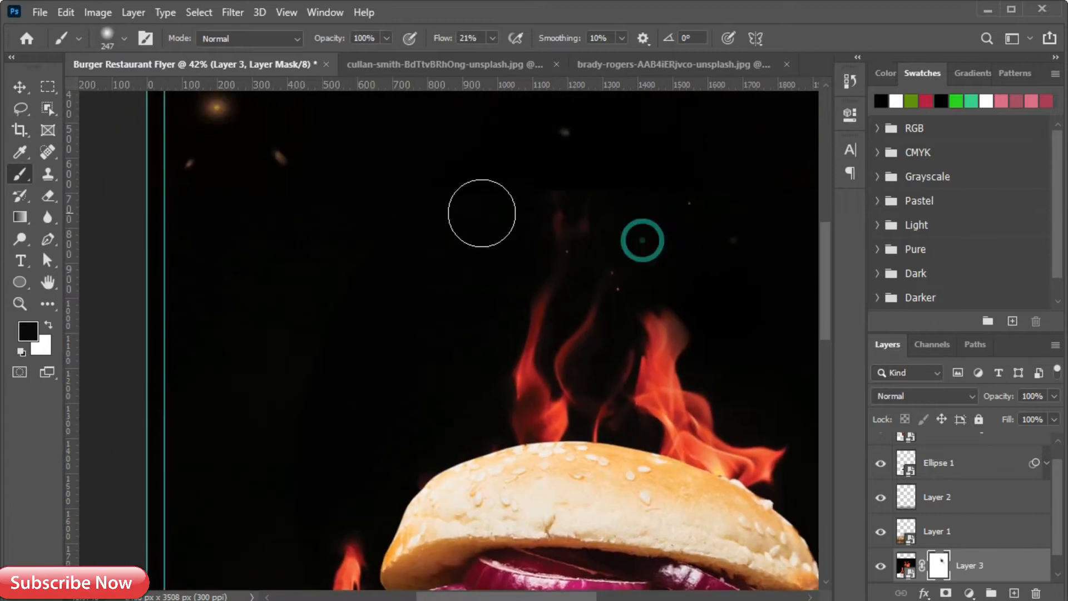
click(1012, 573)
key(ctrl+j)
scroll(569, 479, down, 3)
drag(551, 429, 514, 212)
key(v)
key(ctrl+z)
Set the blend mode of the flame layer to Lighter Color
click(901, 395)
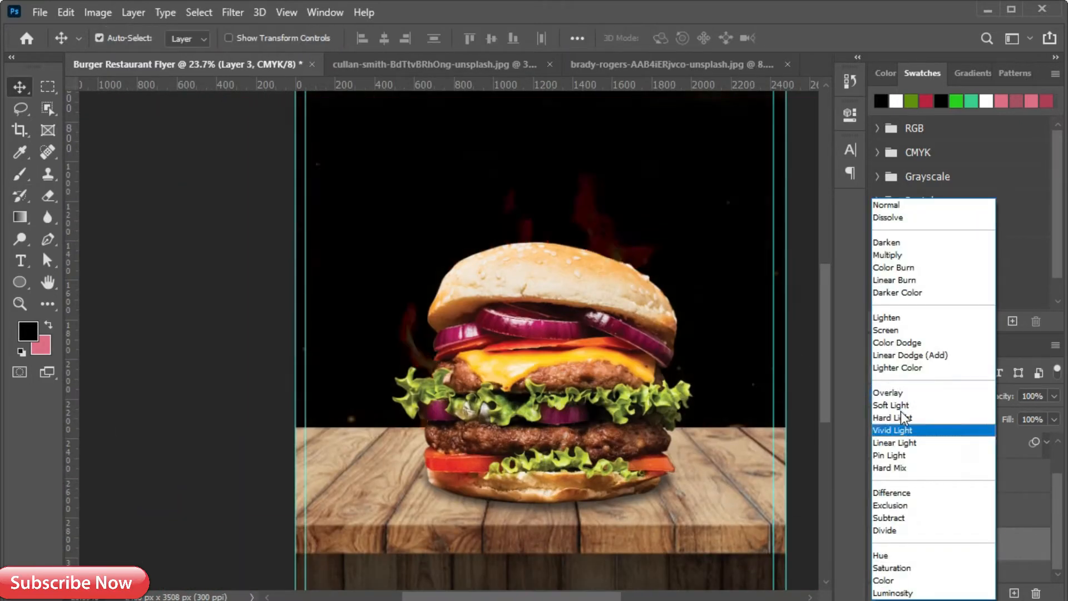
click(895, 365)
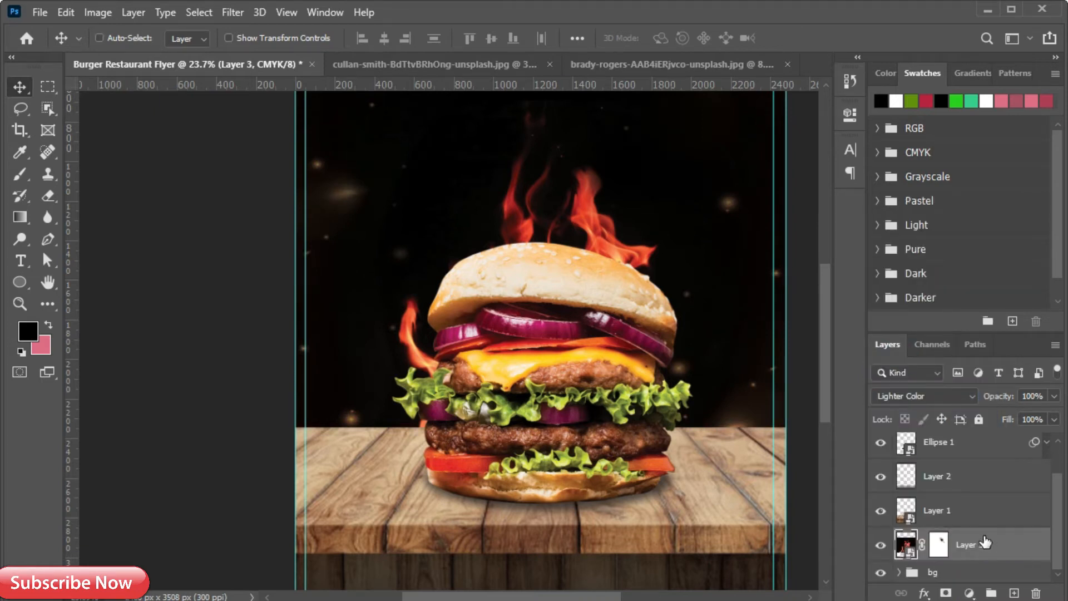
Duplicate the masked flame layer, flip the copy horizontally and shift it about 127 px right to mirror the flames
key(ctrl+j)
key(ctrl+t)
right_click(726, 330)
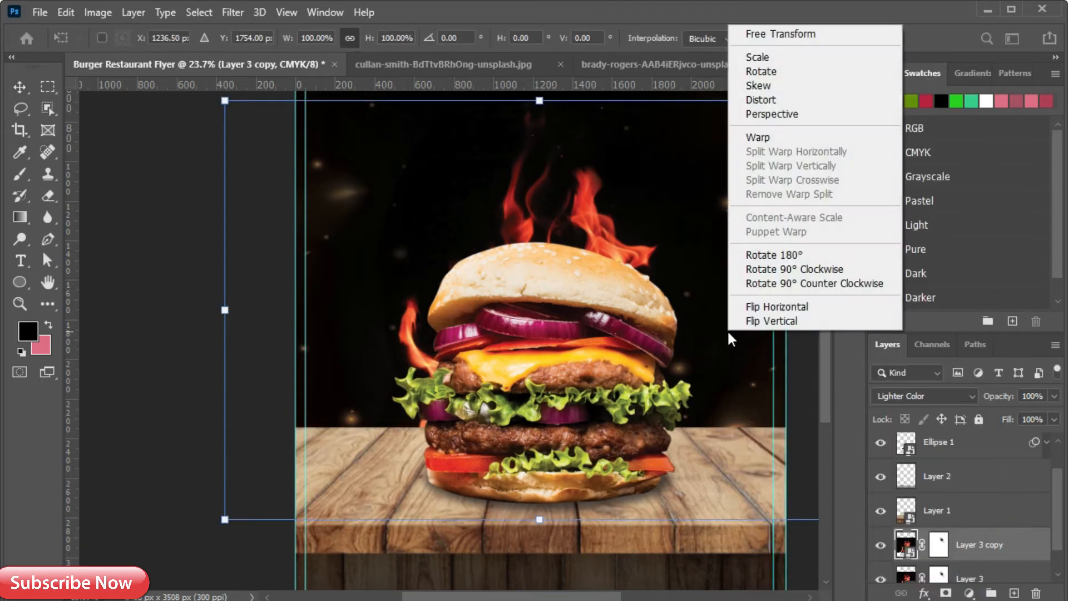
click(782, 303)
drag(460, 255, 482, 255)
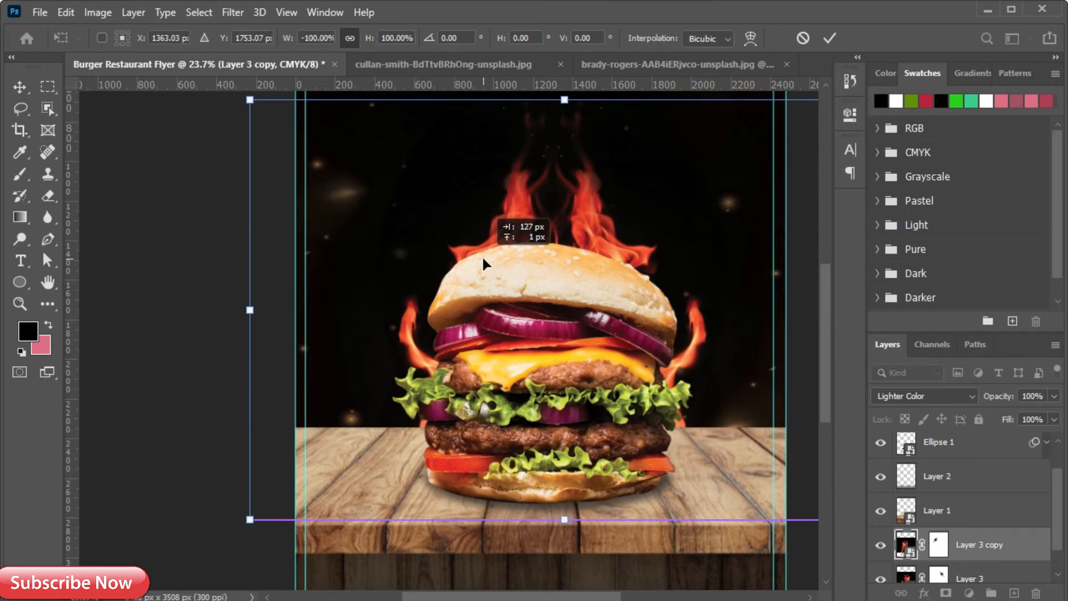
click(829, 38)
Move the mirrored flame copy to about X 1392 px, Y 1753 px so both sides of the burger match
key(ctrl+t)
drag(543, 224, 537, 222)
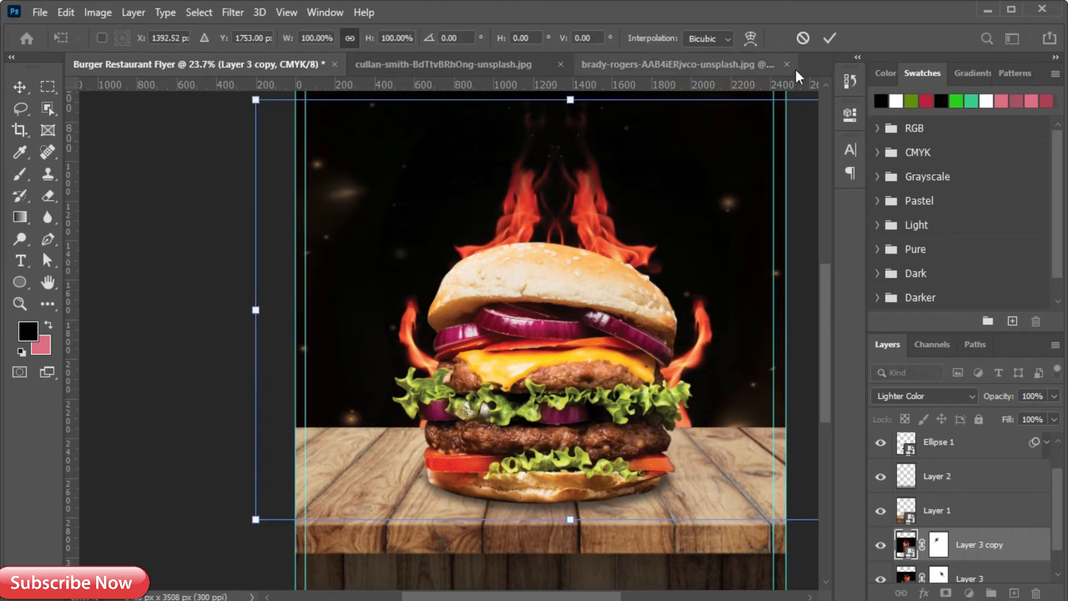
click(829, 38)
drag(695, 362, 692, 363)
drag(416, 355, 414, 353)
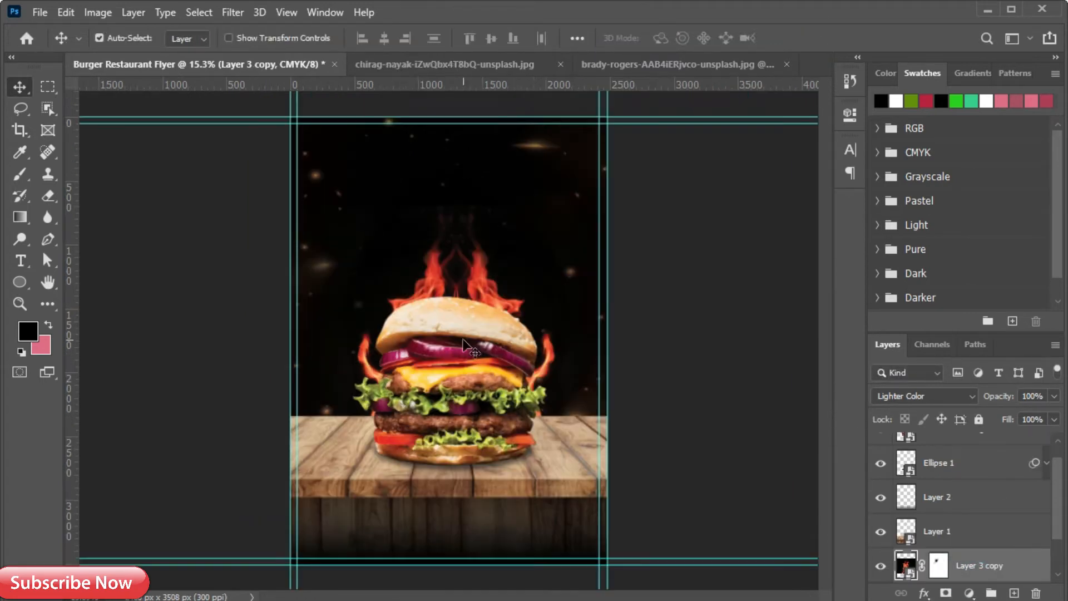
Bring the fire from the open fire photo into the flyer as a smart object and set its blend mode to Lighter Color
mouse_move(484, 69)
mouse_down()
mouse_move(437, 69)
mouse_move(475, 64)
mouse_up()
drag(492, 321, 445, 378)
click(925, 396)
right_click(957, 564)
key(Escape)
click(924, 396)
click(901, 367)
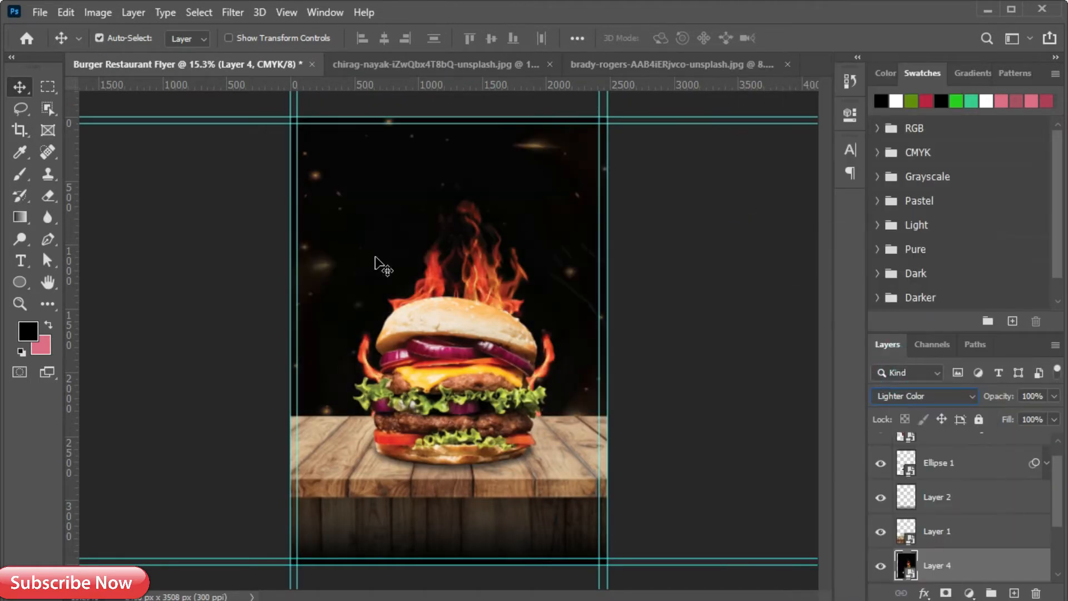
Move the new fire layer left until its flames sit centred above the bun, and close the source fire photo
key(ctrl+t)
drag(628, 367, 492, 384)
click(801, 38)
click(559, 64)
click(563, 64)
Bring the sparks photo into the flyer and scale it to about 84% so it covers the area above the table
click(579, 63)
drag(529, 353, 484, 340)
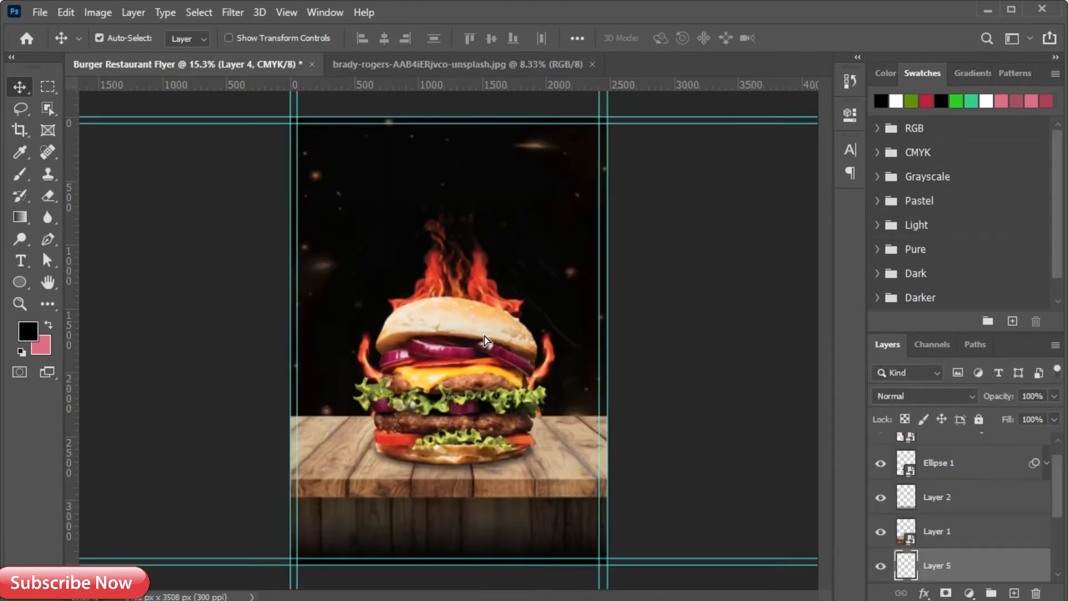
key(ctrl+t)
drag(772, 340, 678, 342)
drag(432, 257, 480, 296)
click(829, 37)
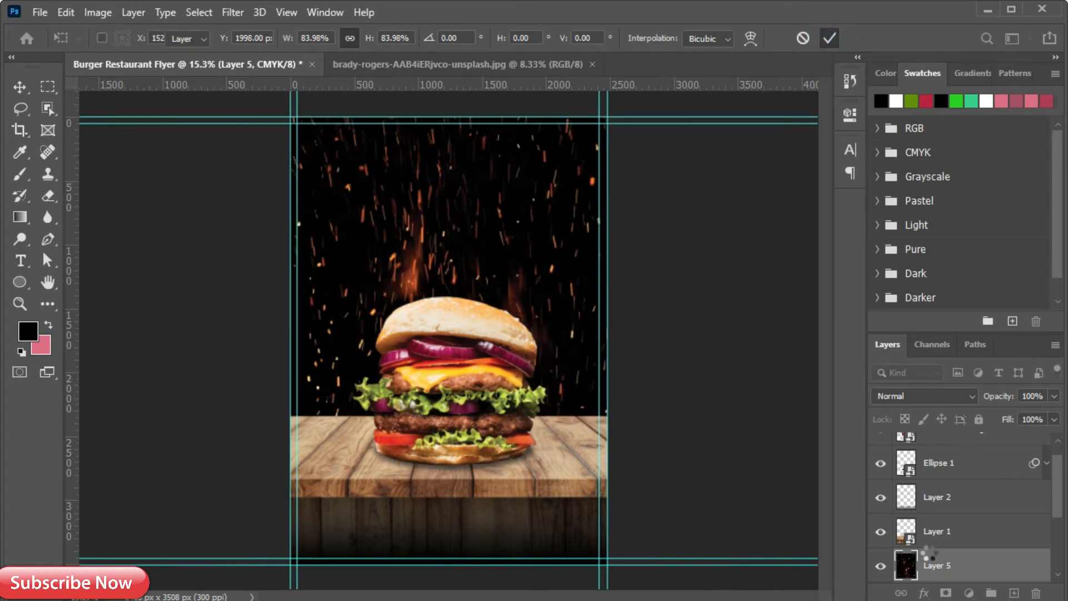
Set the sparks layer's blend mode to Lighter Color and convert it to a smart object
click(923, 404)
click(900, 371)
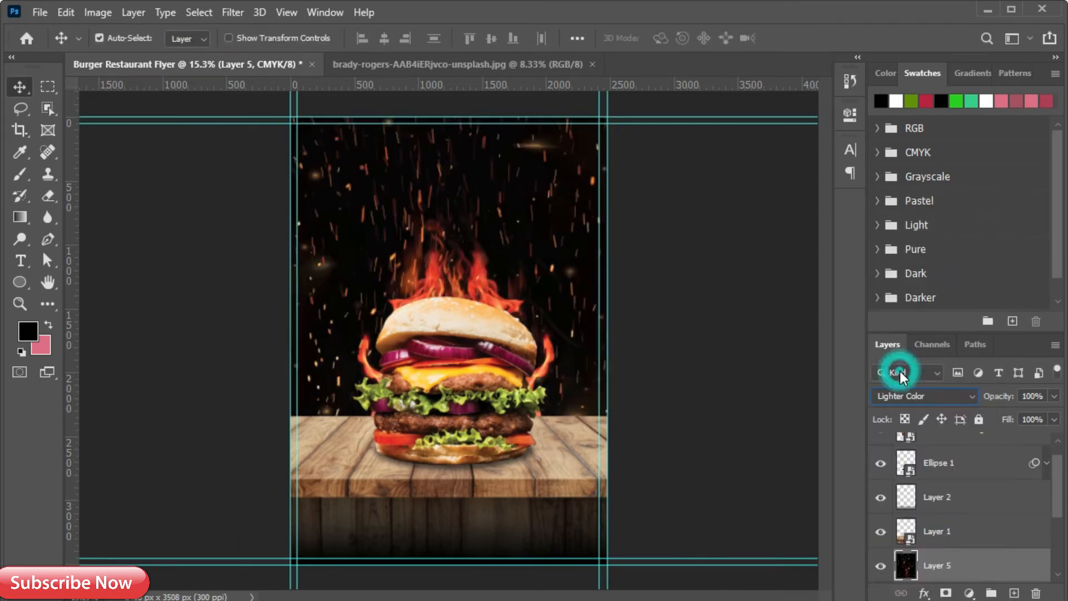
scroll(967, 500, down, 3)
right_click(983, 462)
click(792, 234)
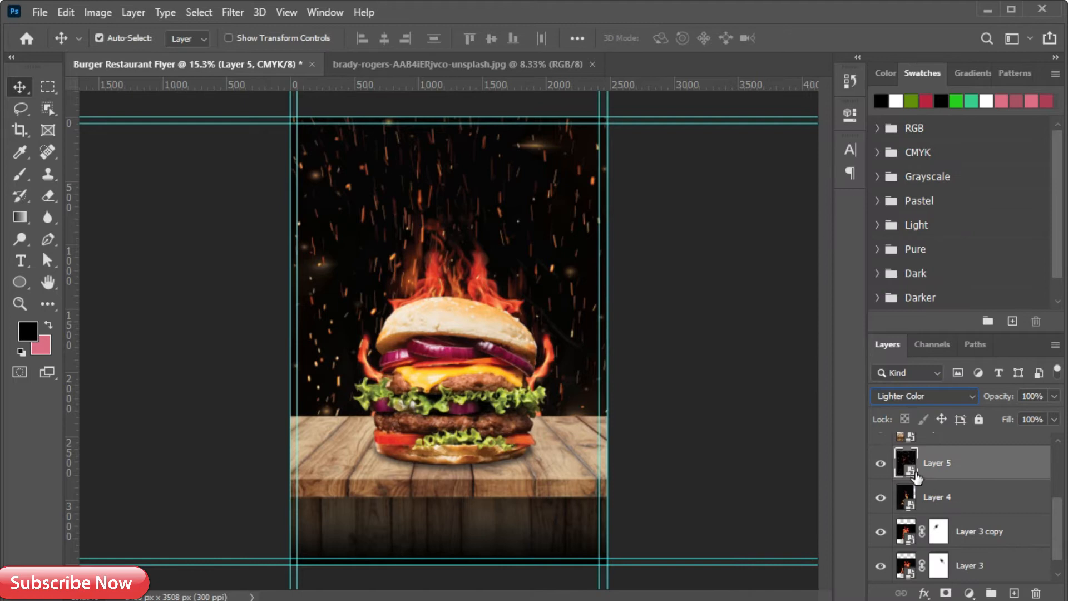
Shift the sparks layer about 65 px left and 72 px down, and set its opacity to 60%
key(ctrl+t)
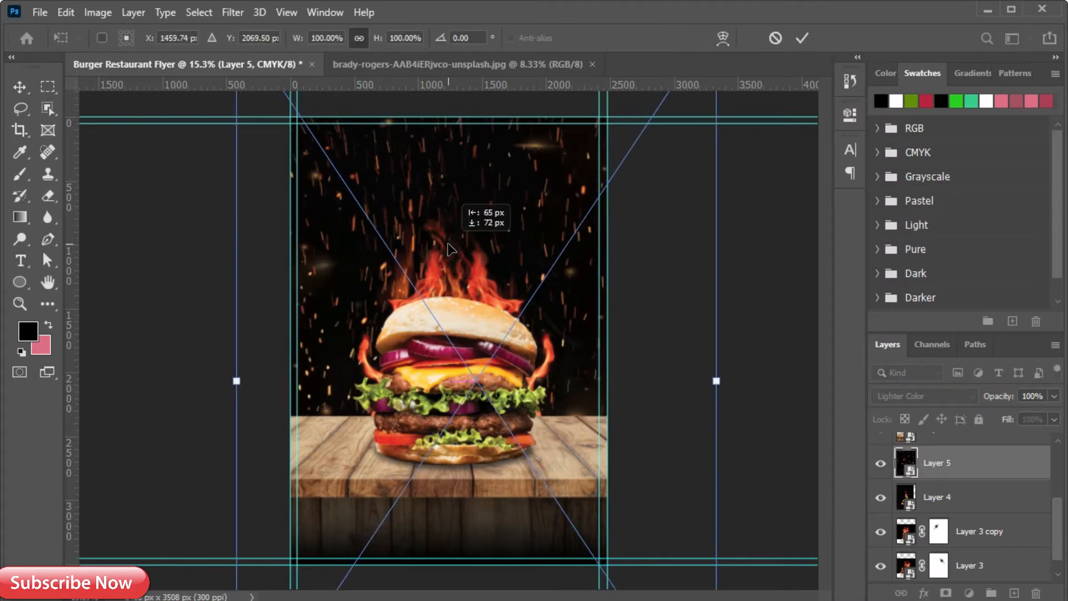
click(802, 38)
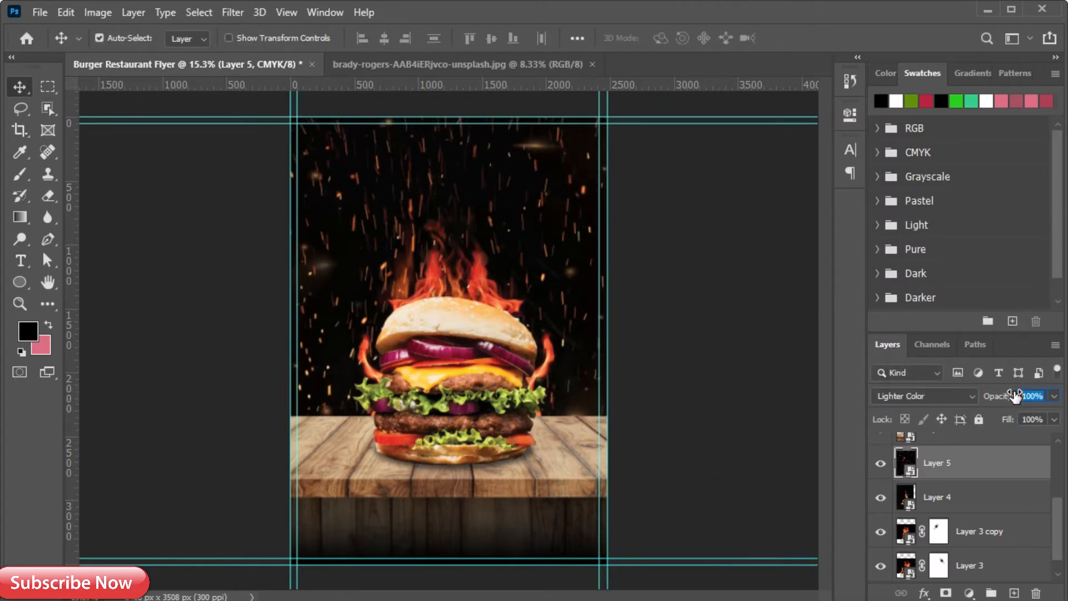
text(60)
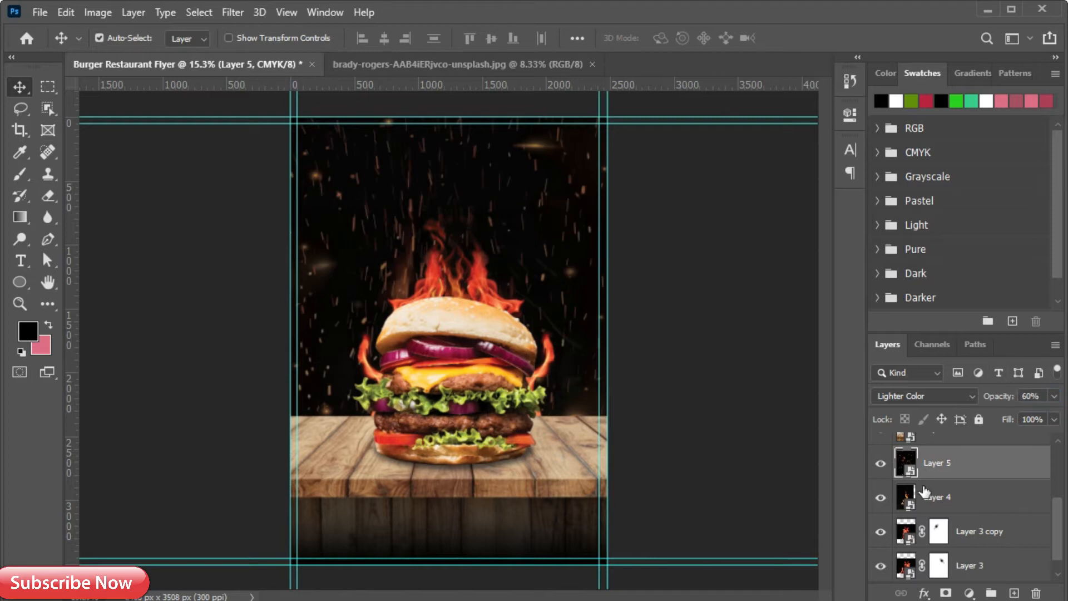
Add a layer mask to the sparks layer and fade the sparks beside the burger with a soft black 882 px brush
scroll(945, 484, up, 4)
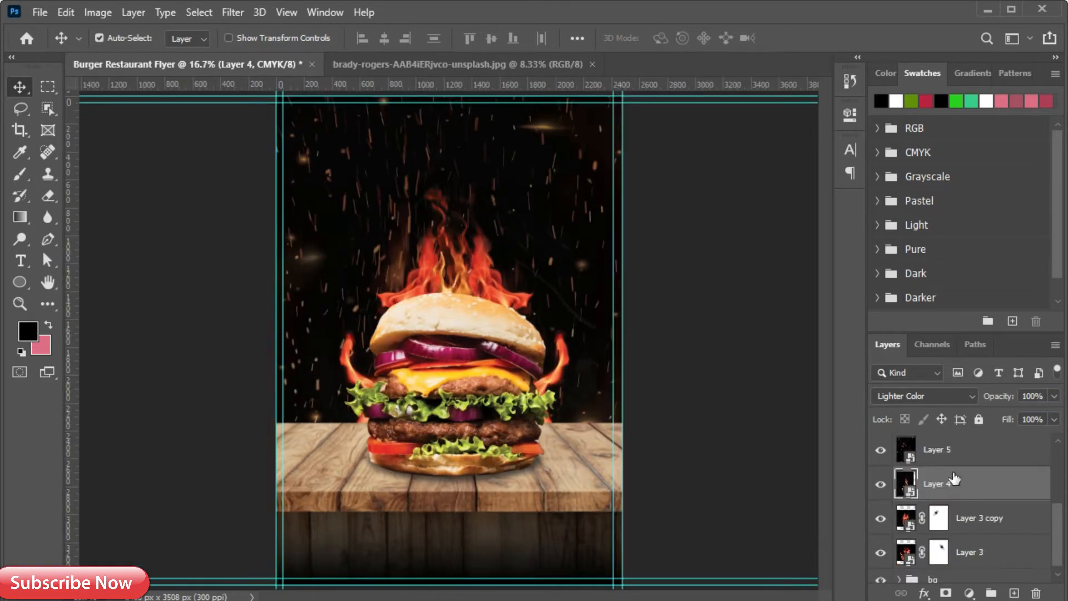
scroll(960, 528, up, 2)
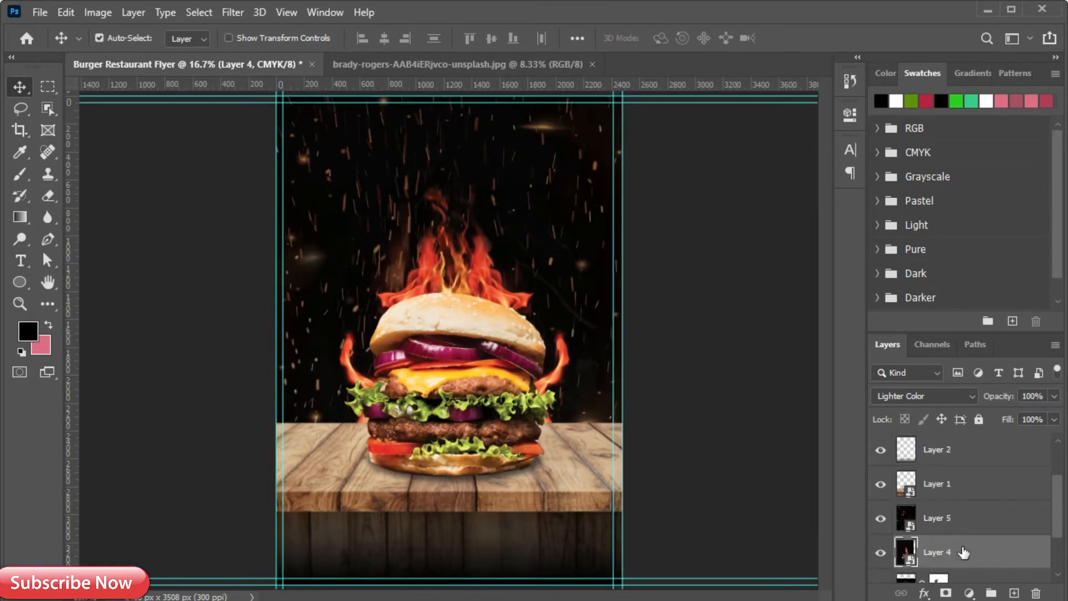
click(945, 530)
click(946, 592)
key(b)
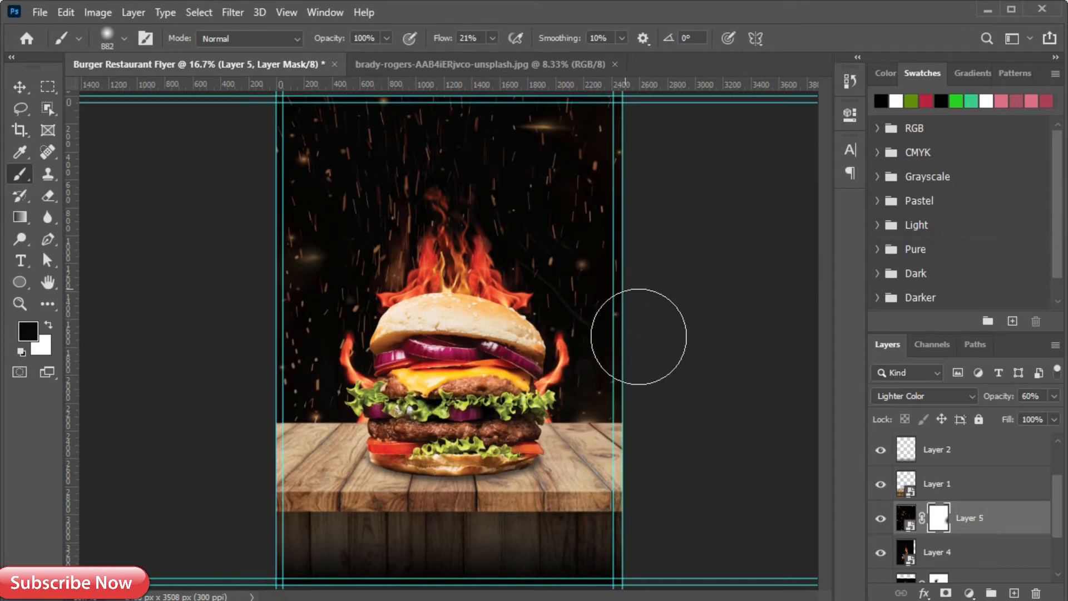
drag(339, 314, 372, 448)
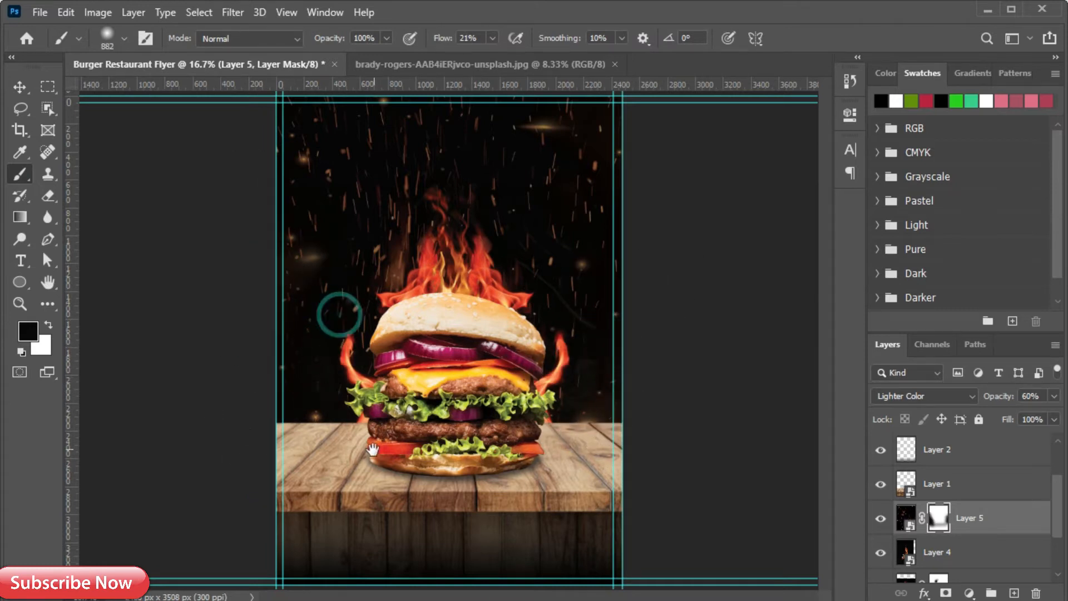
mouse_move(586, 322)
mouse_down()
mouse_move(634, 365)
mouse_move(603, 434)
mouse_up()
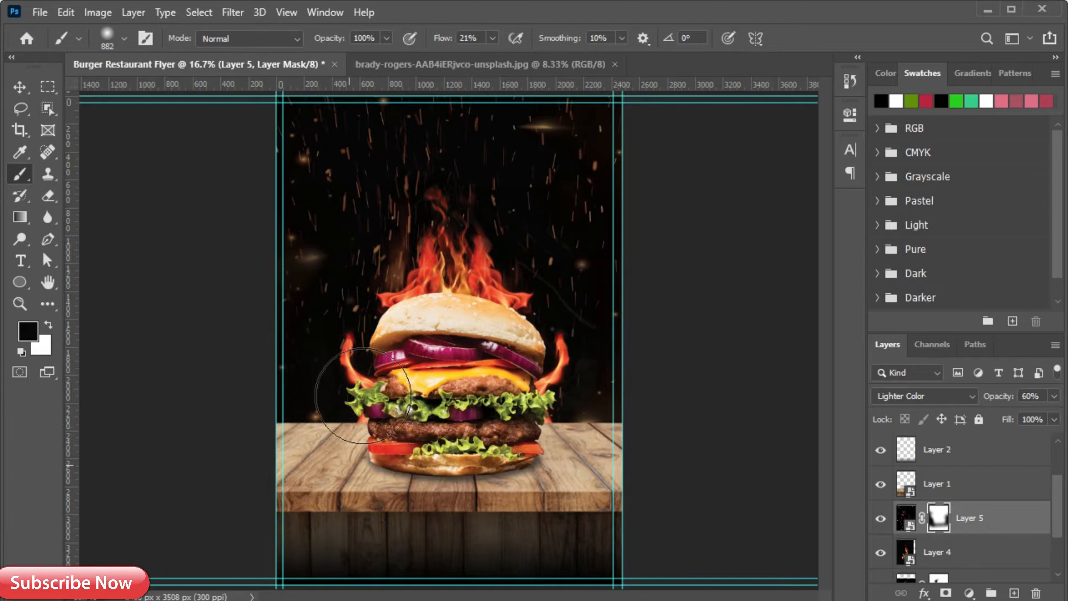
Paint a soft white glow about 2533 px wide behind the burger on a layer above the bg group, blended as Soft Light
scroll(321, 312, down, 1)
scroll(637, 387, down, 2)
scroll(405, 251, up, 3)
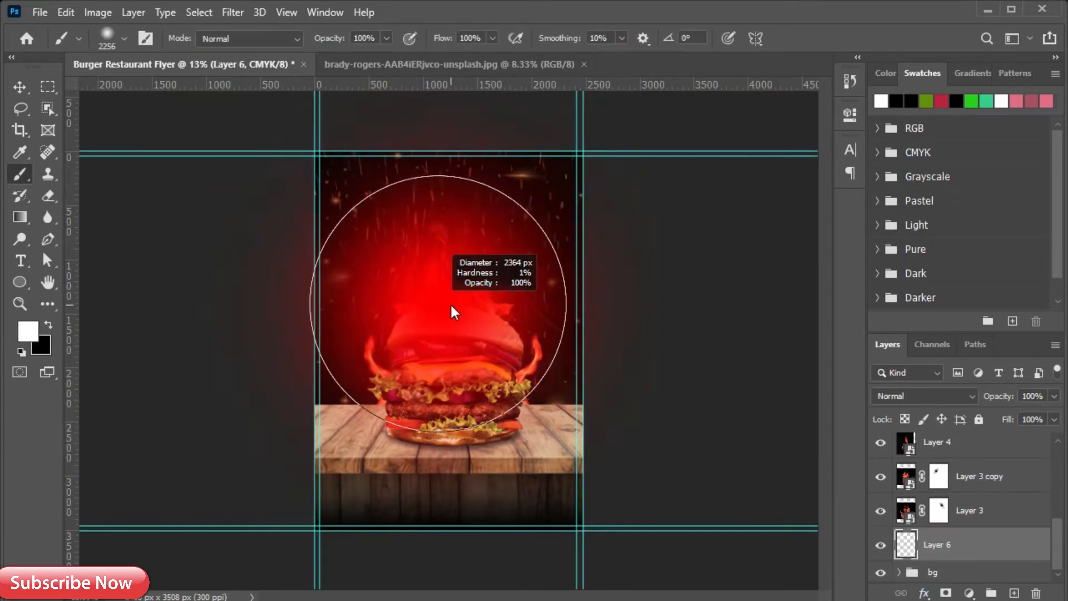
click(417, 274)
click(940, 400)
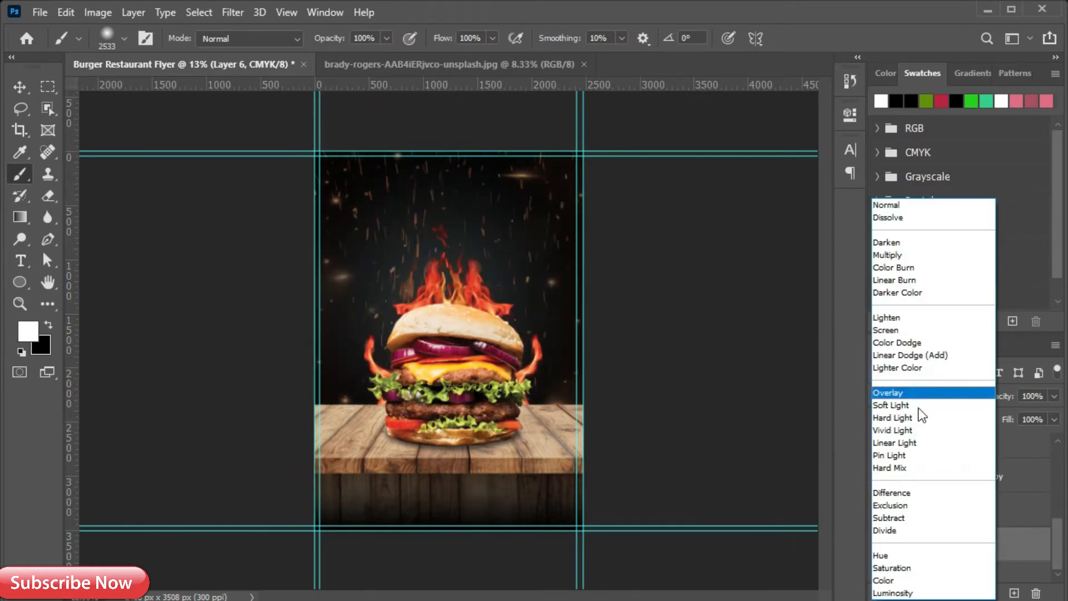
click(901, 411)
Lower the glow layer's fill to about 79% and compare the flyer with the glow hidden and shown
click(880, 544)
click(880, 544)
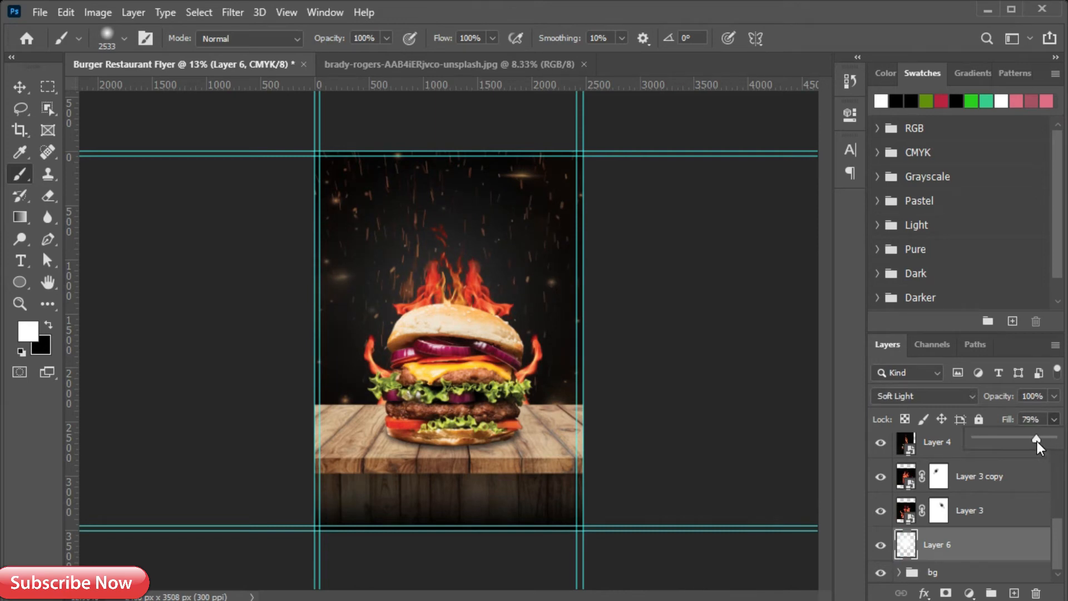
click(881, 545)
click(881, 545)
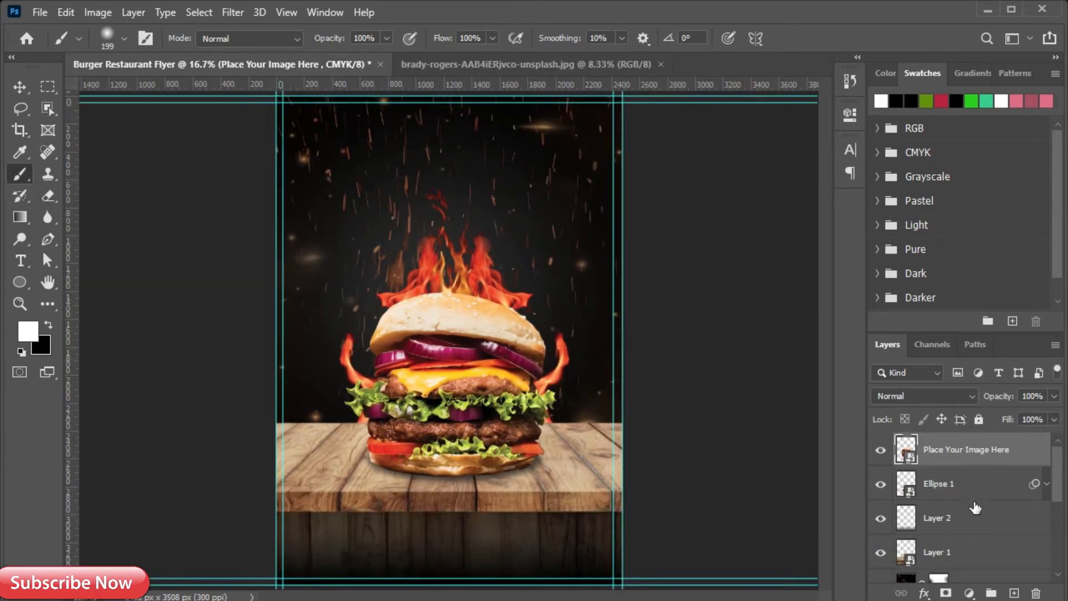
Create a layer directly beneath the burger and stamp white smoke around both sides of the bun with 876 px smoke brushes
click(975, 501)
click(1013, 593)
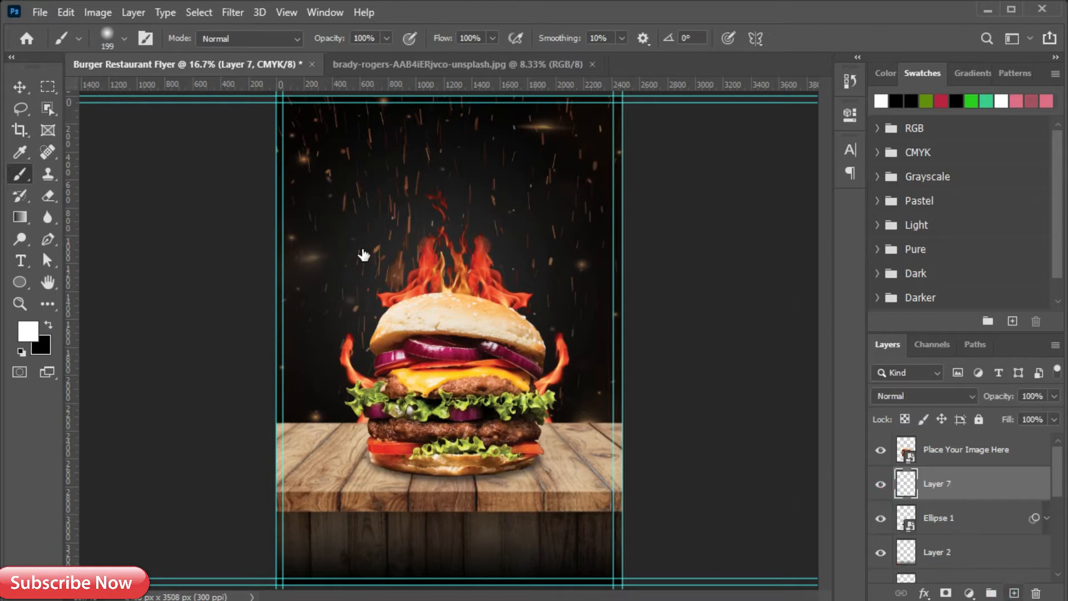
right_click(363, 250)
click(448, 363)
scroll(441, 239, up, 2)
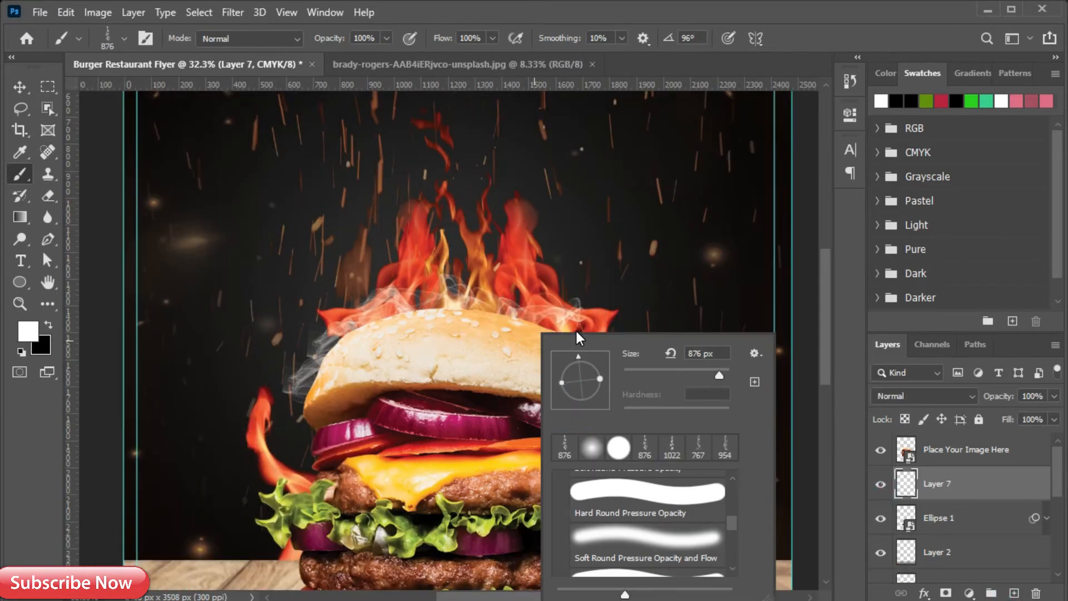
key(Return)
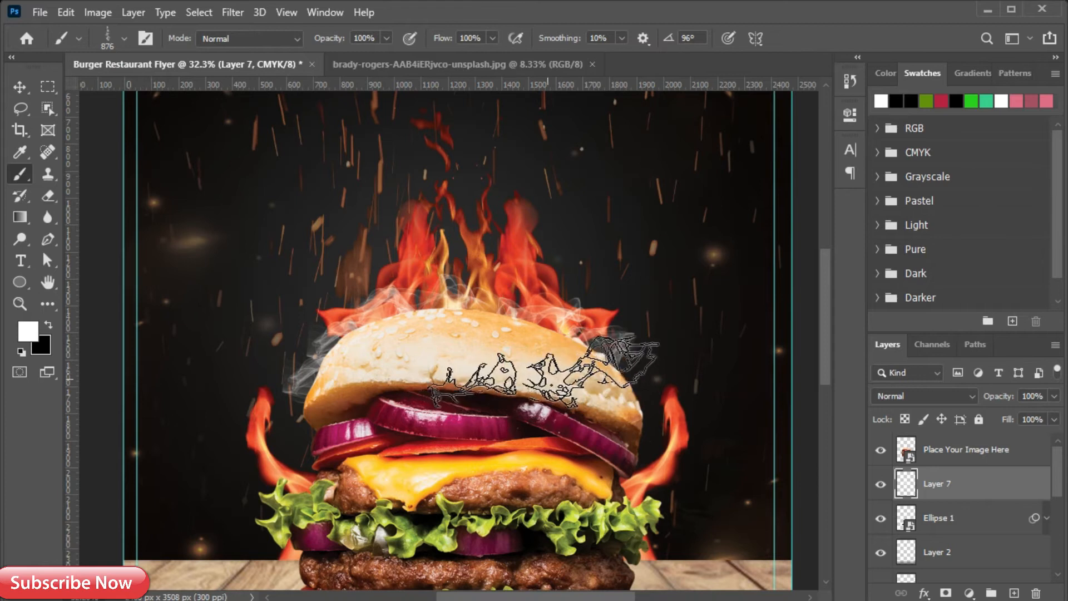
right_click(548, 335)
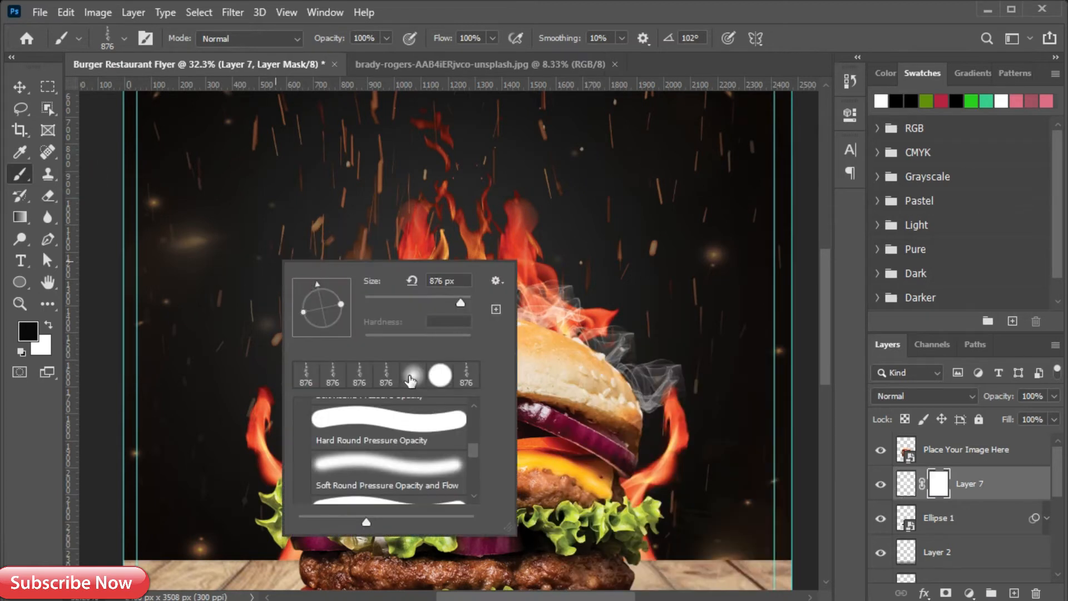
Mask the smoke layer and fade the smoke around the bun with a soft round black 442 px brush
key(Return)
mouse_move(682, 310)
mouse_down()
mouse_move(690, 307)
mouse_move(664, 300)
mouse_up()
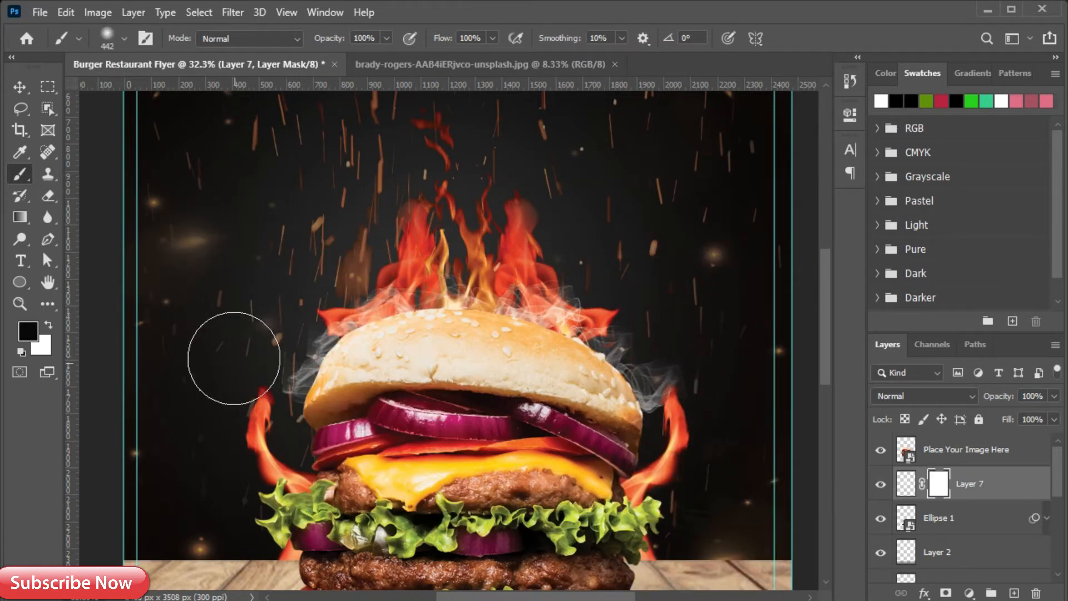
mouse_move(654, 254)
mouse_down()
mouse_move(500, 239)
mouse_move(119, 372)
mouse_up()
drag(221, 352, 240, 417)
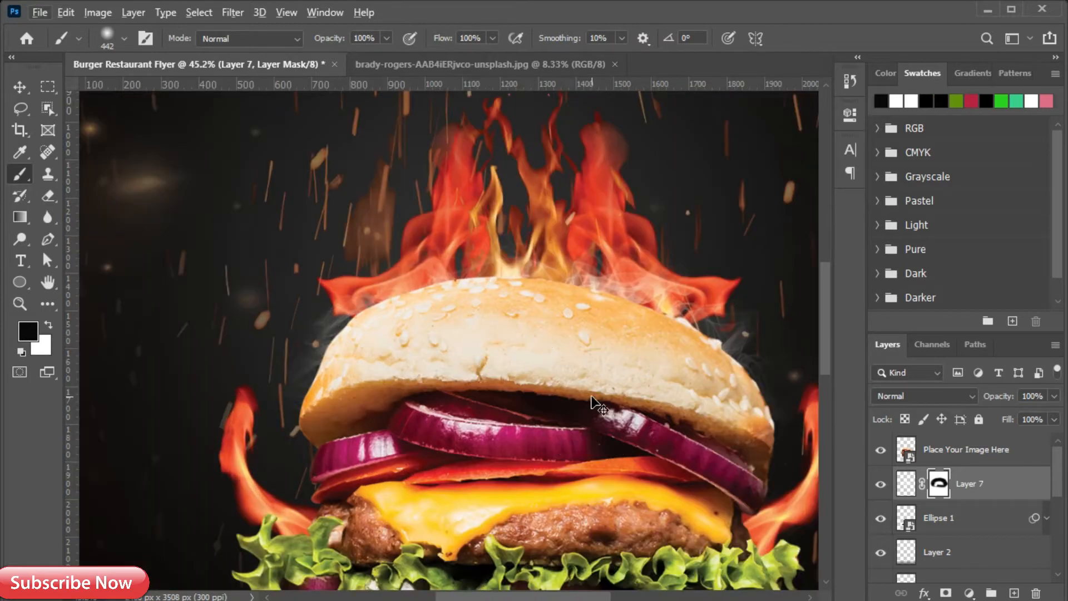
key(ctrl+0)
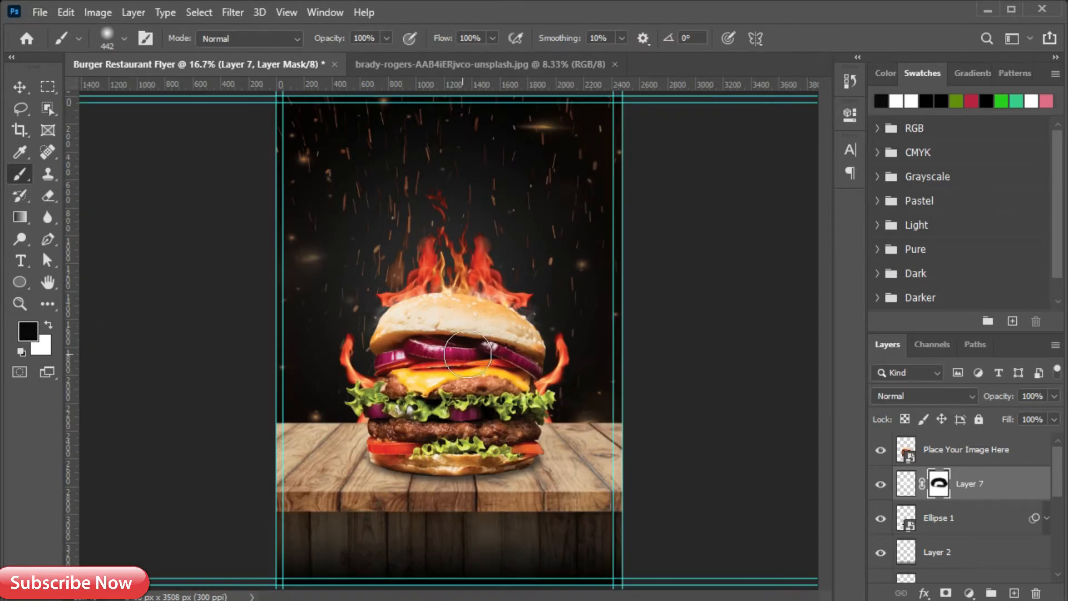
Group all layers above the bg group, from the burger image down to the glow layer
key(v)
click(973, 454)
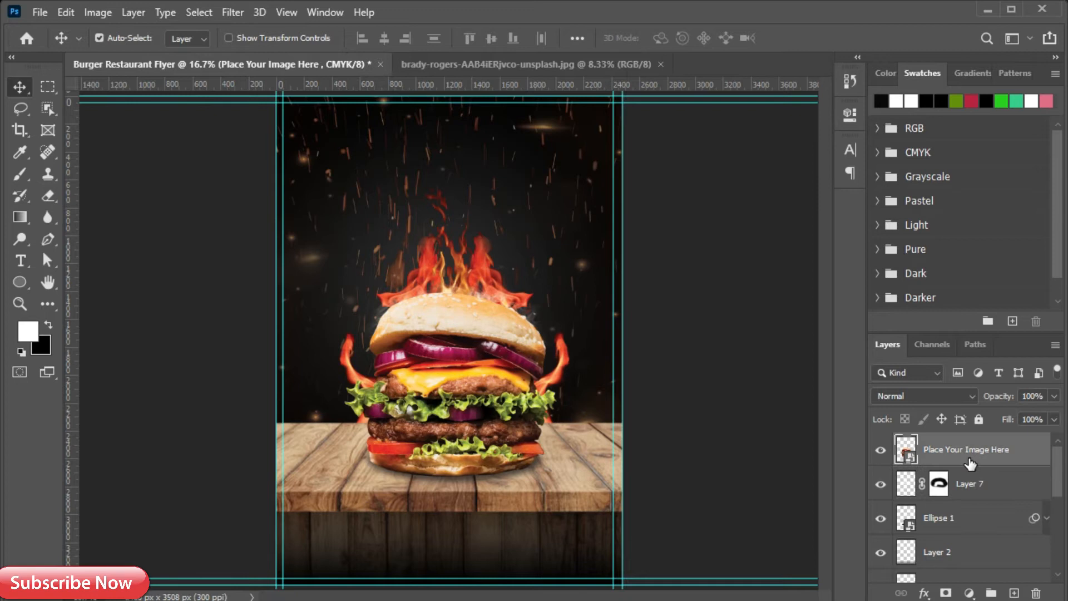
scroll(970, 463, down, 5)
shift+click(961, 553)
key(ctrl+g)
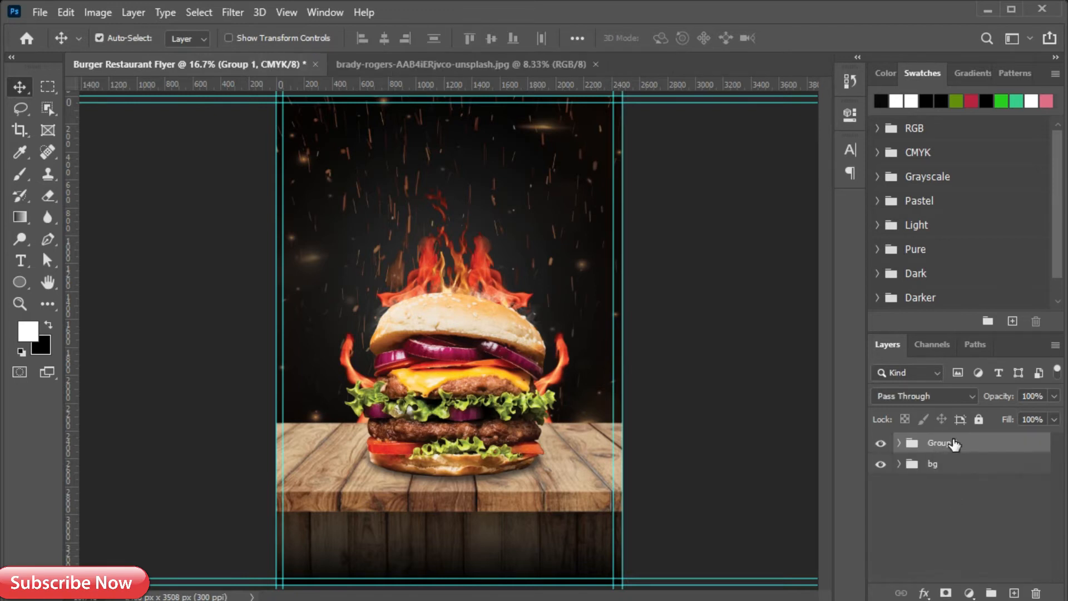
Undo the last grouping, then group only the burger image layer and name the group "burger"
key(ctrl+z)
click(912, 451)
key(ctrl+g)
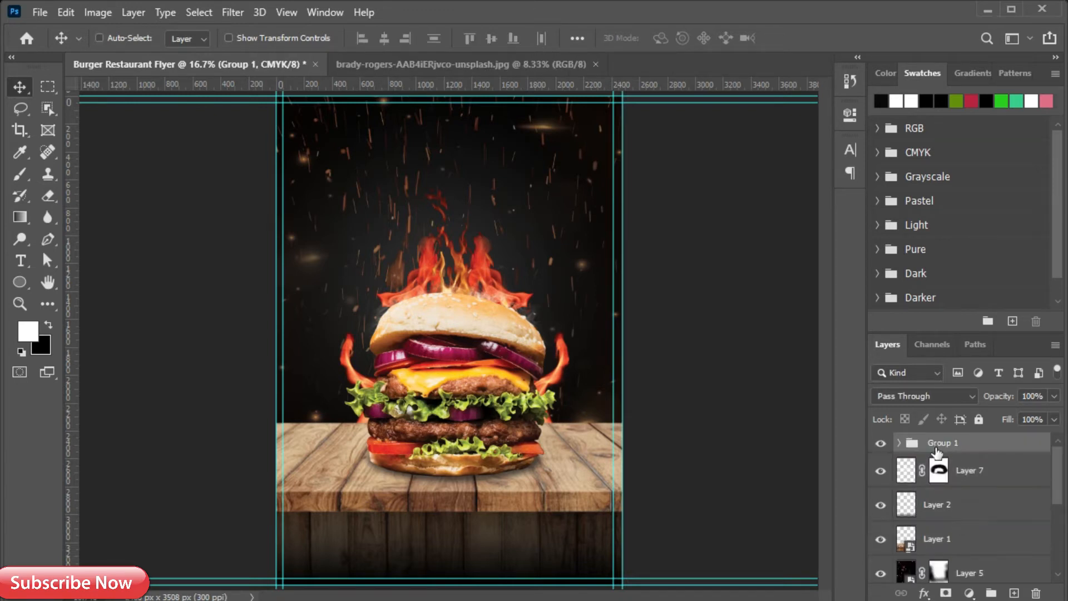
key(Return)
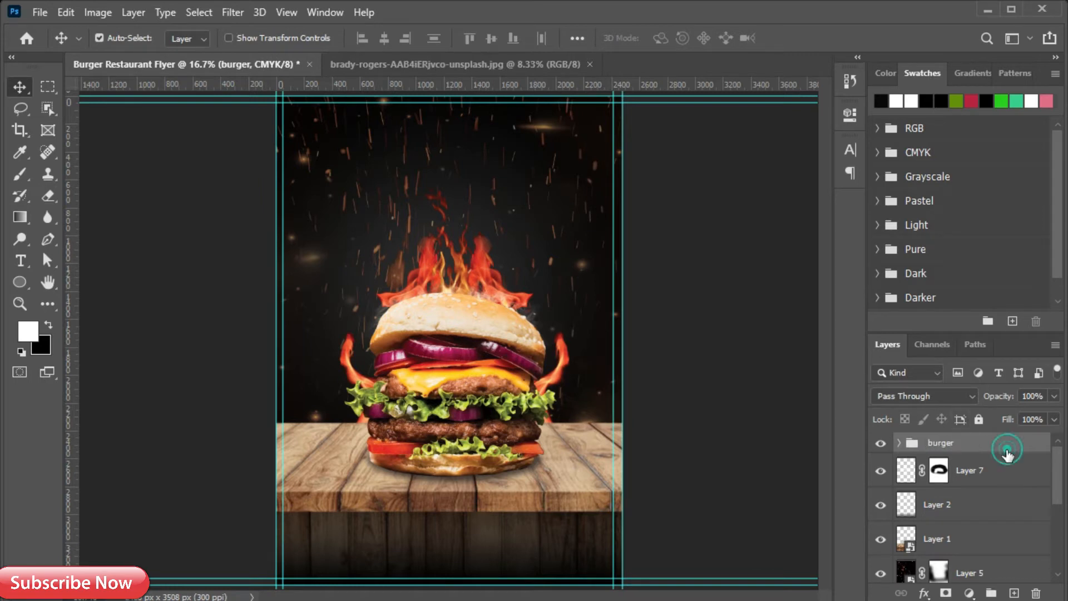
Group the flame and spark layers Layer 3, Layer 3 copy, Layer 4 and Layer 5 together
scroll(958, 526, down, 4)
click(956, 527)
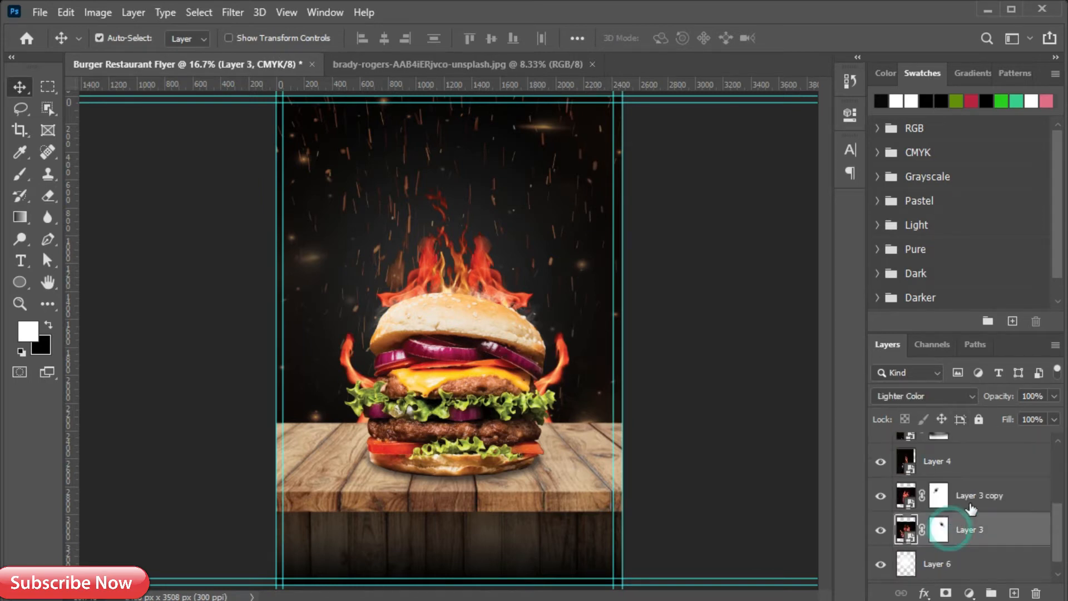
ctrl+click(957, 495)
ctrl+click(957, 465)
scroll(962, 489, up, 2)
ctrl+click(965, 492)
scroll(965, 501, up, 1)
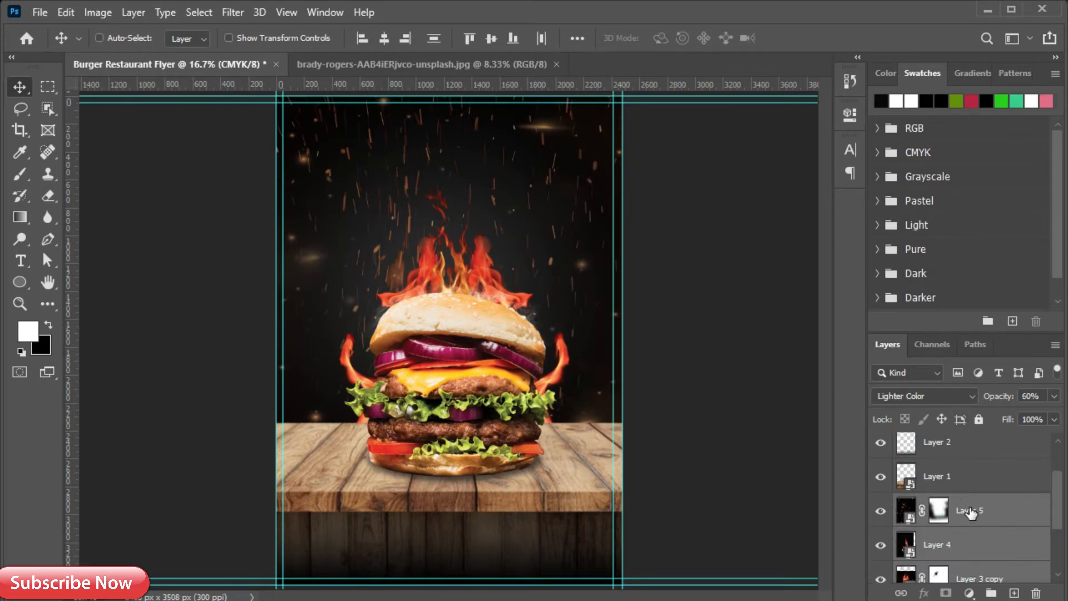
scroll(970, 510, up, 2)
key(ctrl+g)
Move the glow layer, Layer 6, into the flames group and place it beneath Layer 3
scroll(943, 550, down, 1)
click(944, 537)
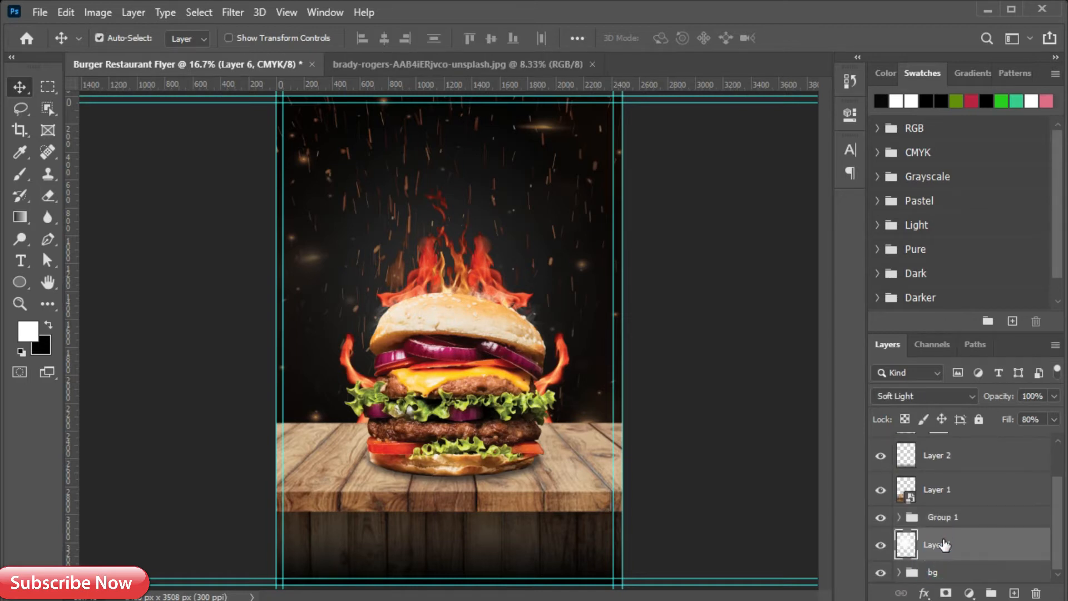
drag(935, 548, 940, 518)
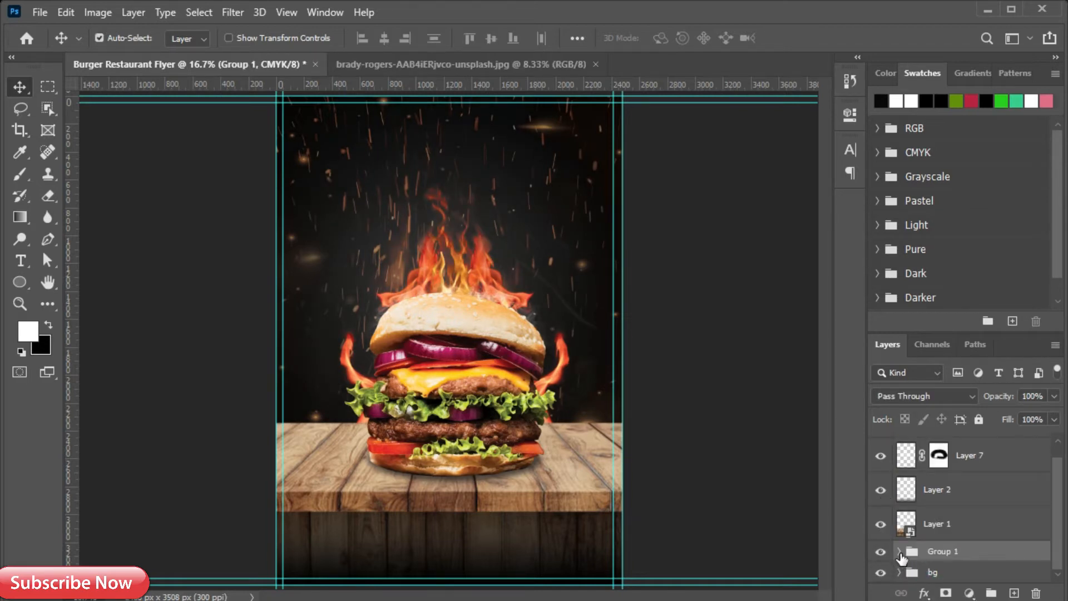
click(899, 551)
click(961, 558)
double_click(965, 508)
drag(997, 539, 994, 501)
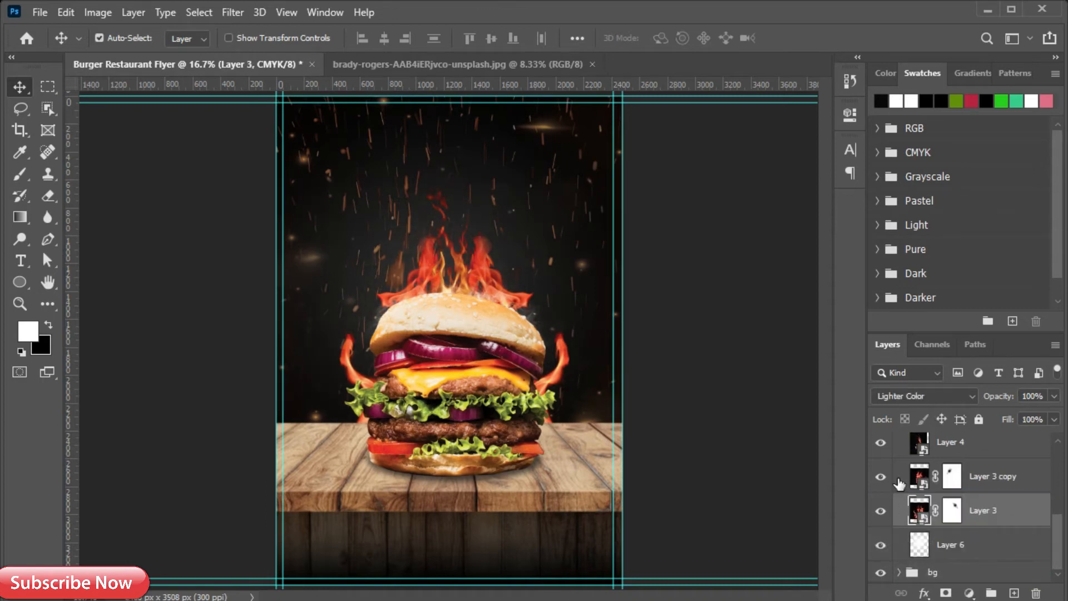
Collapse the flames group and rename it "fire"
scroll(897, 482, up, 4)
click(898, 565)
double_click(943, 565)
text(fire)
Group Layer 1 and Layer 2 as "table" and move the smoke layer, Layer 7, into the burger group
click(946, 539)
ctrl+click(954, 501)
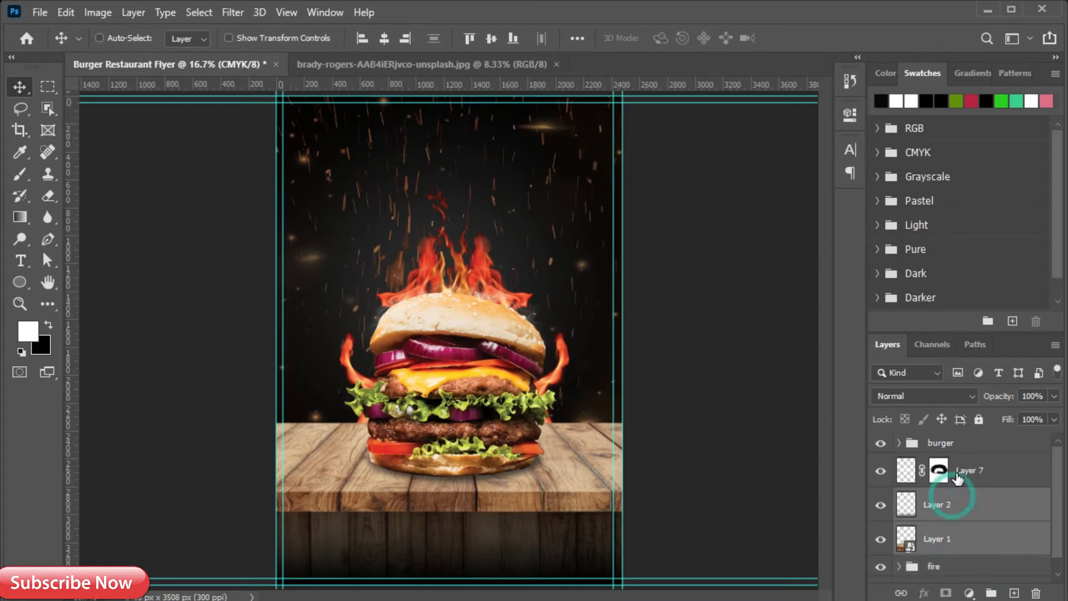
ctrl+click(956, 475)
click(954, 505)
shift+click(948, 538)
key(ctrl+g)
double_click(946, 497)
text(table)
key(Return)
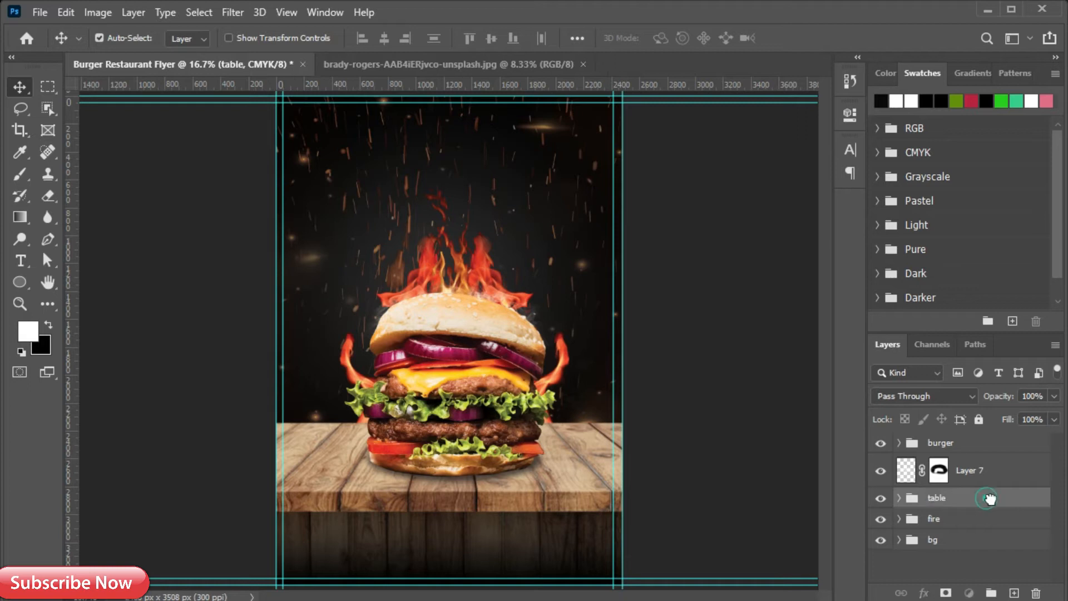
click(943, 477)
drag(943, 476, 940, 443)
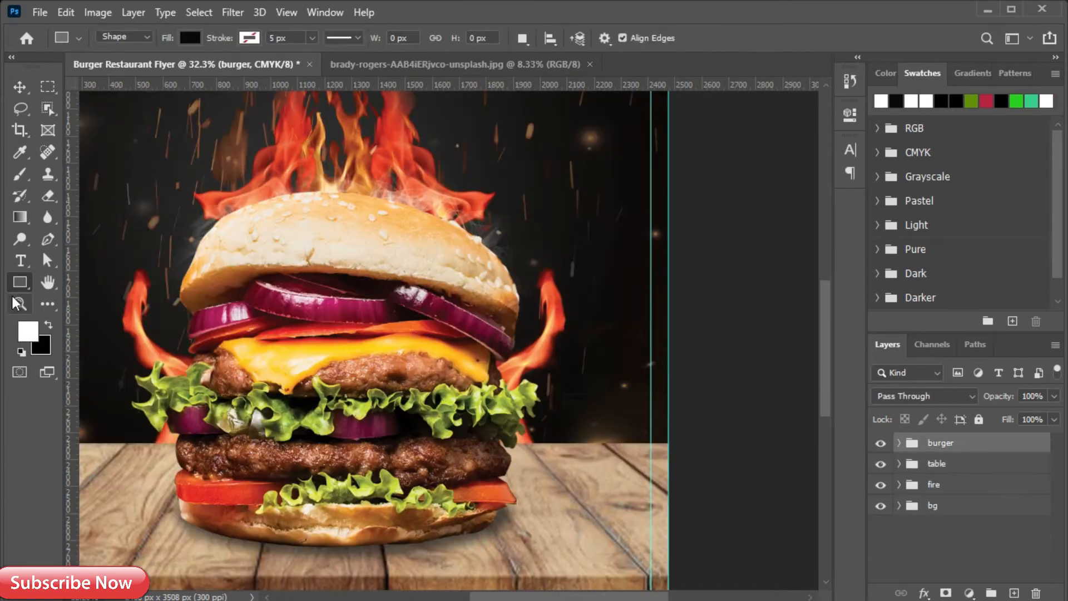
Create a six-sided polygon shape about 694 px wide over the burger's lower side and fill it with white
right_click(20, 282)
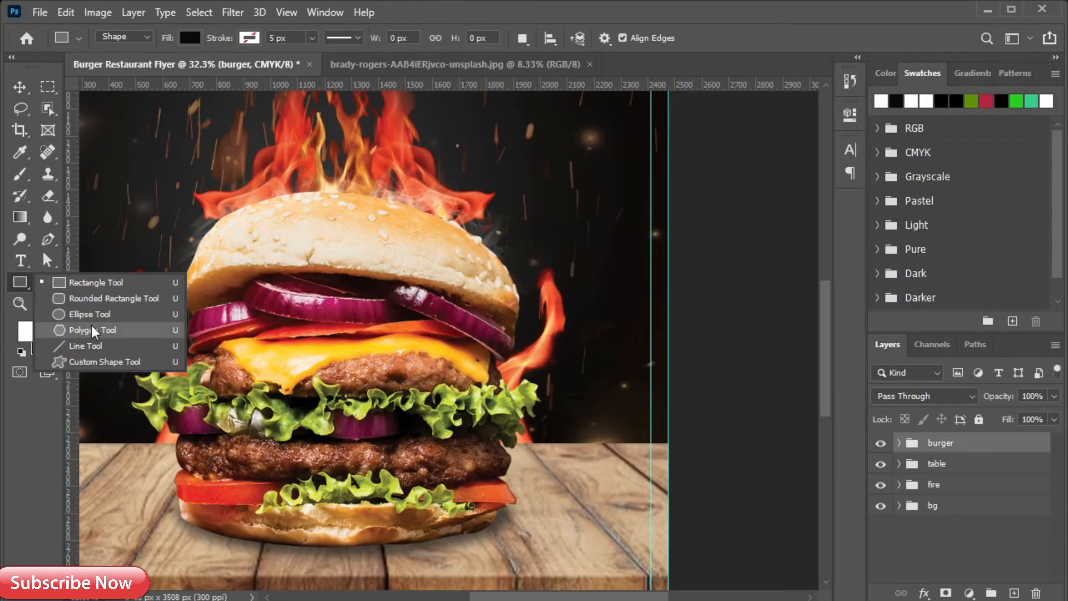
click(84, 328)
mouse_move(488, 428)
mouse_down()
mouse_move(618, 464)
mouse_move(579, 495)
mouse_up()
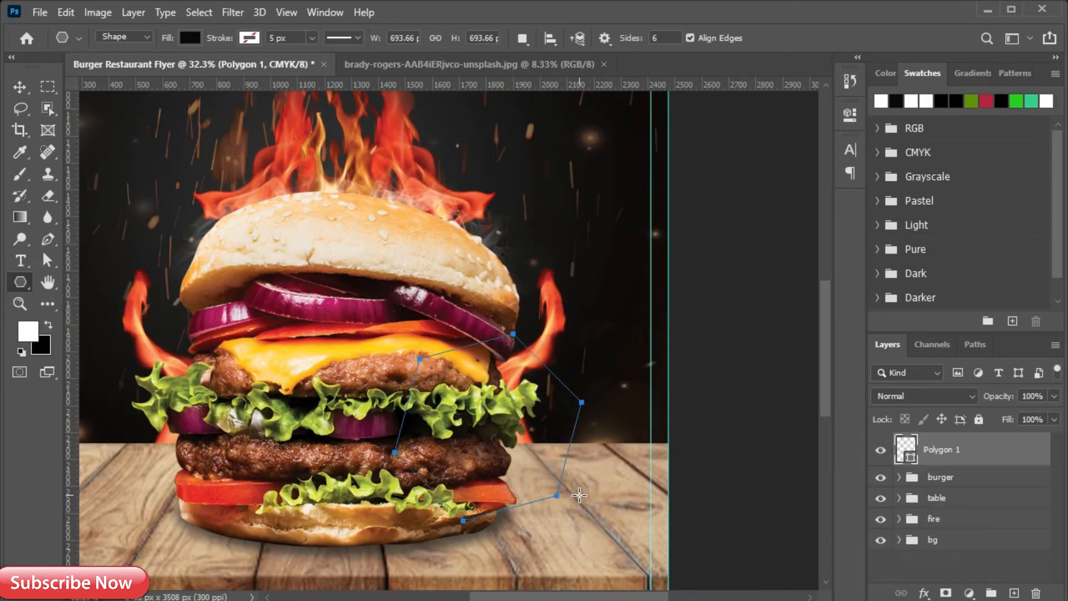
double_click(893, 445)
drag(862, 439, 670, 315)
click(1035, 315)
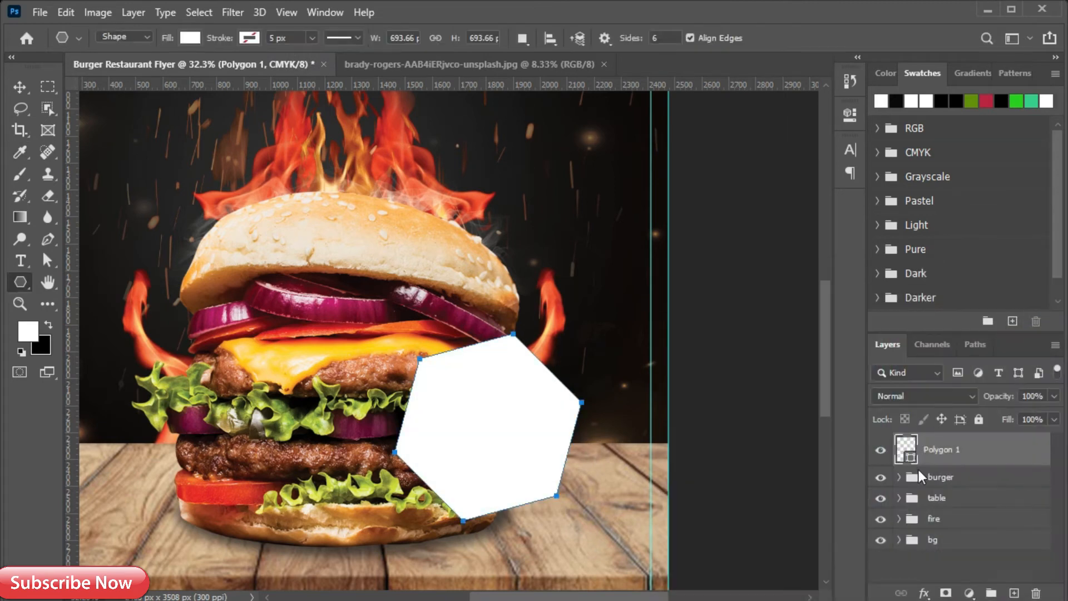
Duplicate the white hexagon, rotate the copy to form a twelve-pointed badge, and merge both shape layers
key(v)
key(ctrl+j)
key(ctrl+t)
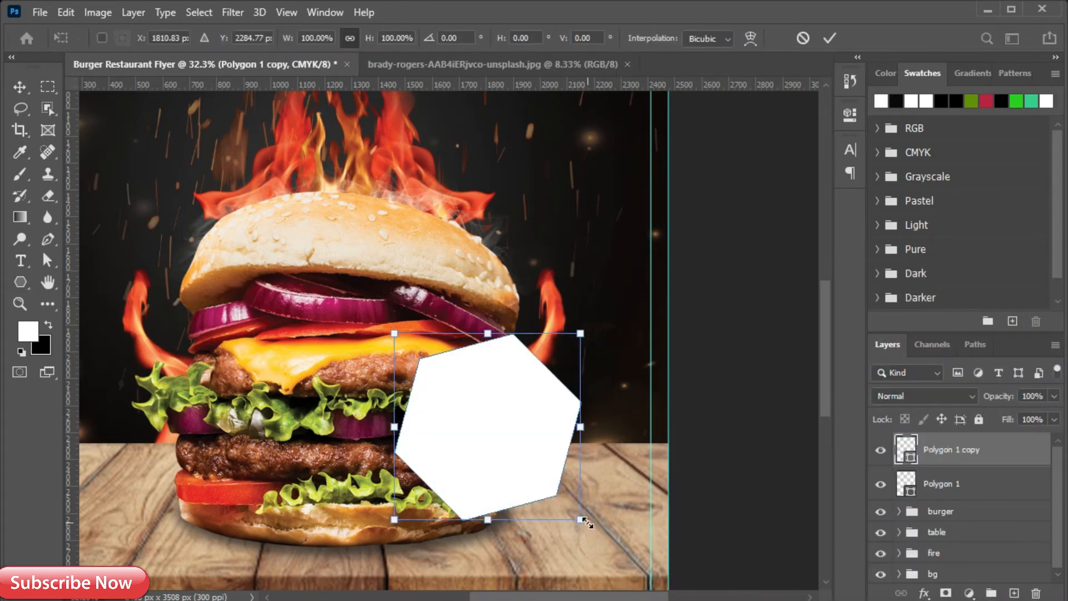
drag(587, 524, 514, 536)
key(Return)
shift+click(991, 491)
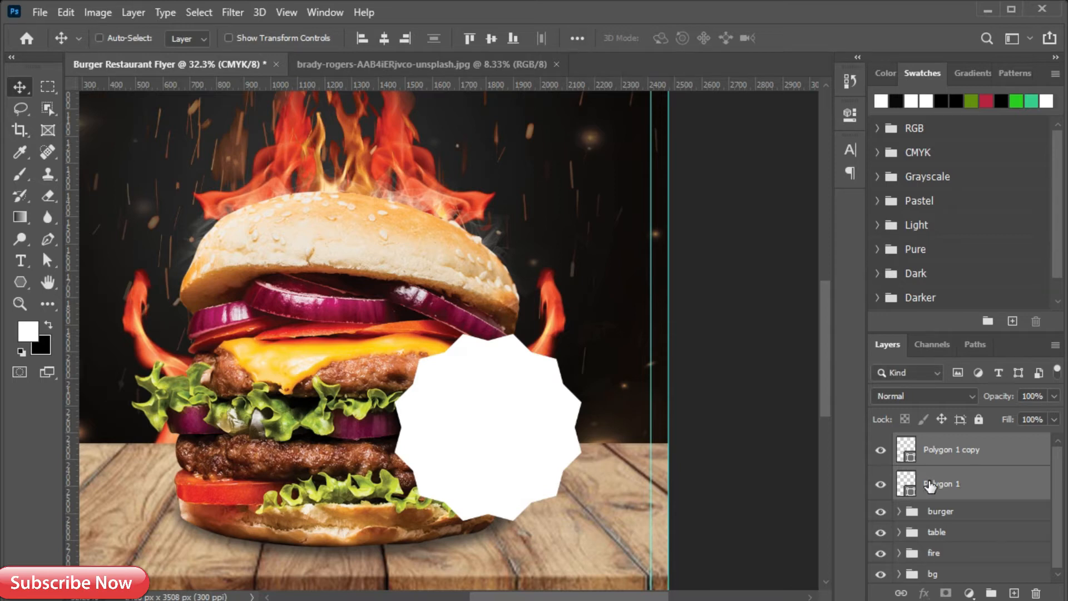
key(ctrl+e)
Merge the badge's overlapping shape components into one outline and move the badge up beside the bun
click(20, 285)
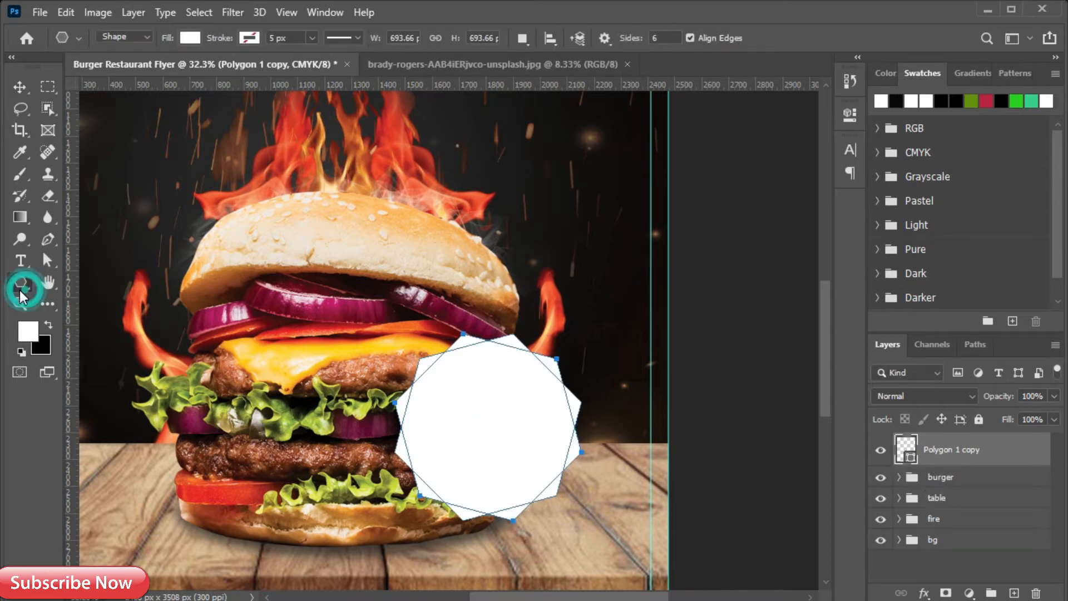
click(526, 39)
click(579, 144)
right_click(972, 461)
click(1009, 451)
key(v)
drag(468, 423, 560, 337)
Recolor the badge red with C 0, M 100, Y 100, K 0 and shift it slightly upward
double_click(905, 449)
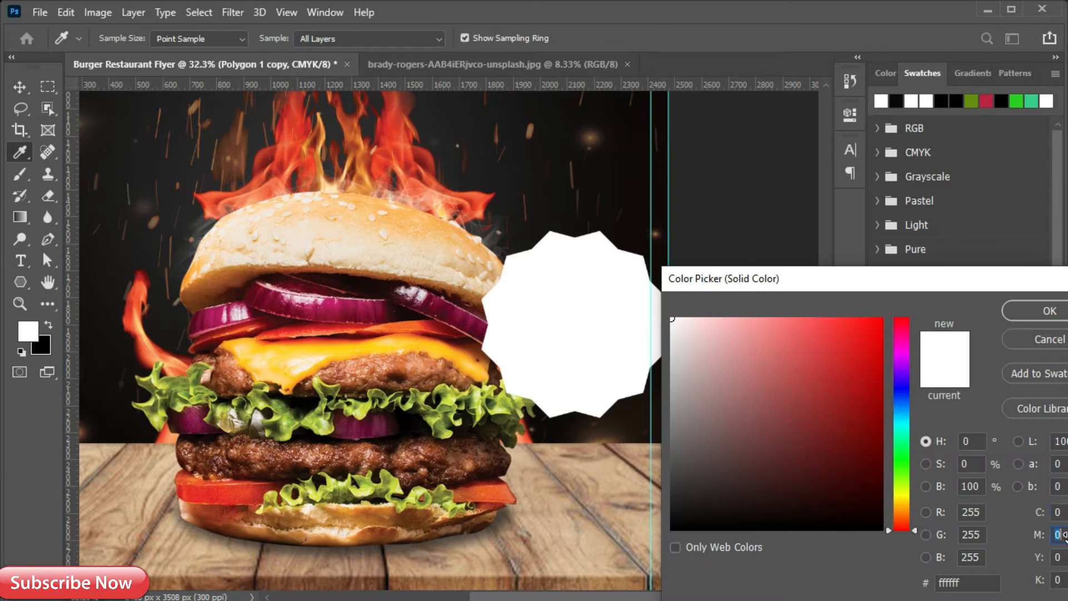
text(100100)
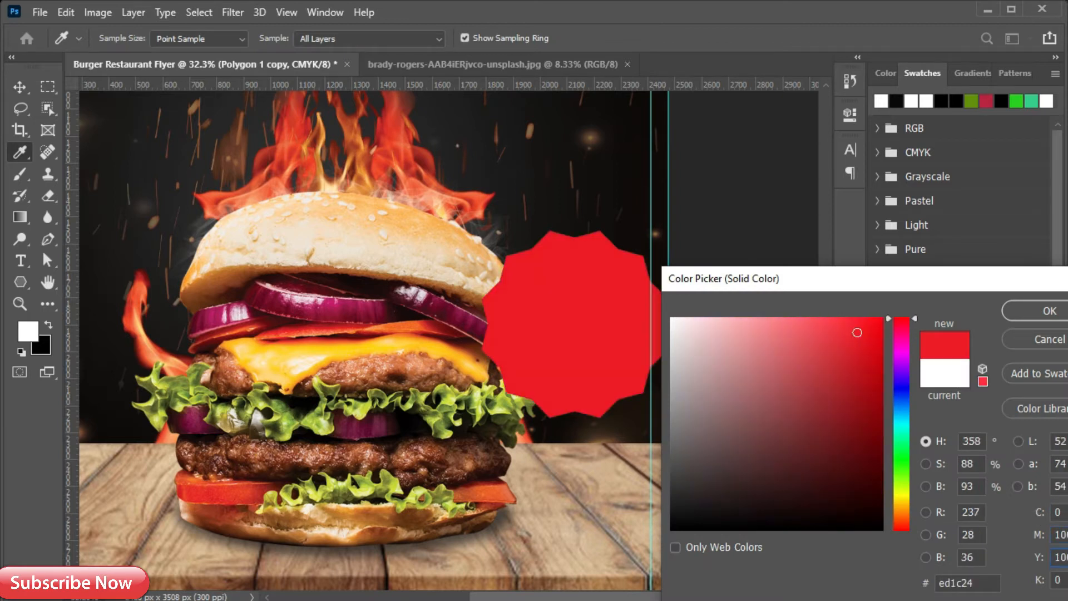
click(1027, 313)
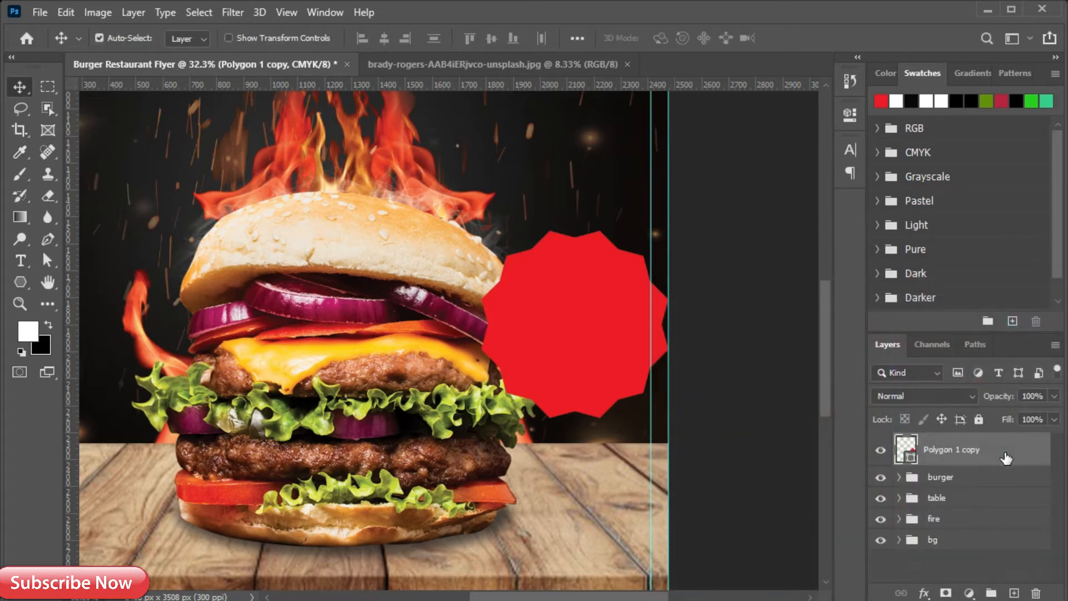
drag(580, 350, 576, 299)
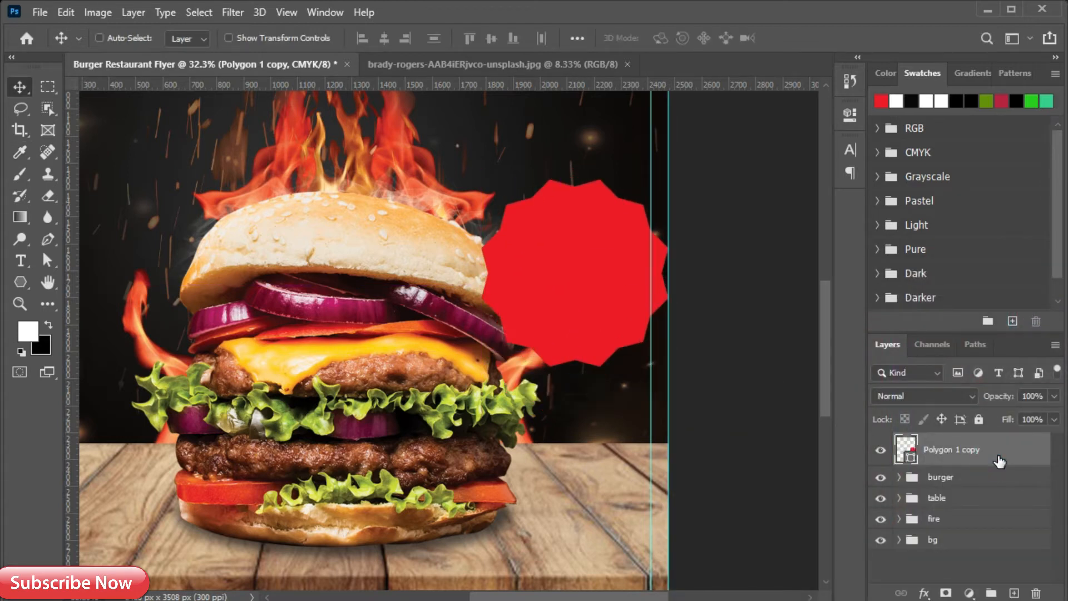
Duplicate the red badge and scale the copy down to about 93%
key(ctrl+j)
key(ctrl+t)
drag(667, 179, 675, 188)
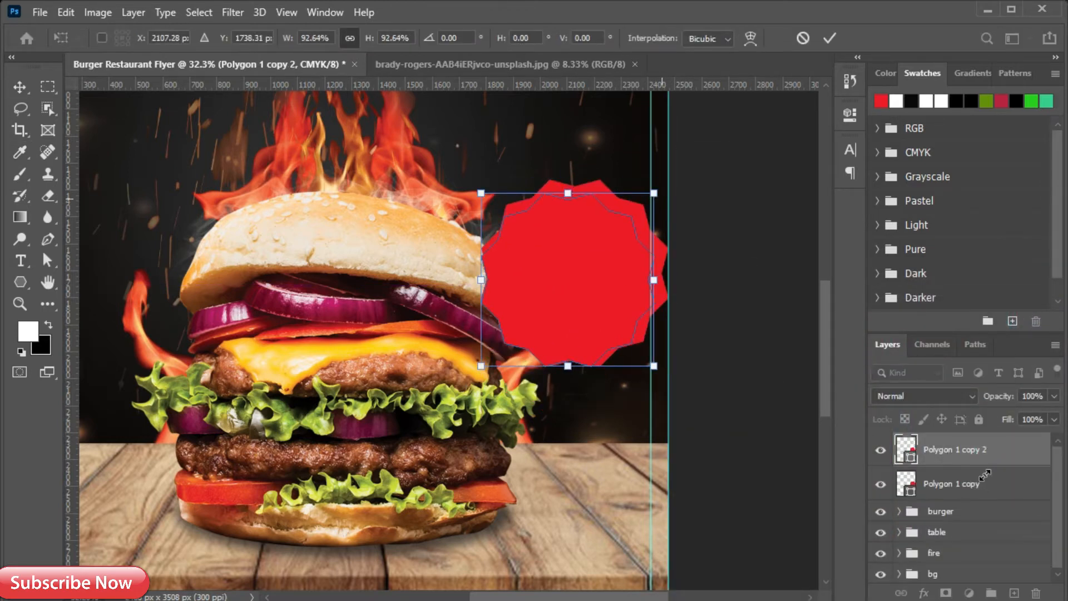
key(Return)
Remove the smaller badge's fill and give it an 8 px white stroke
click(20, 282)
click(188, 38)
click(93, 69)
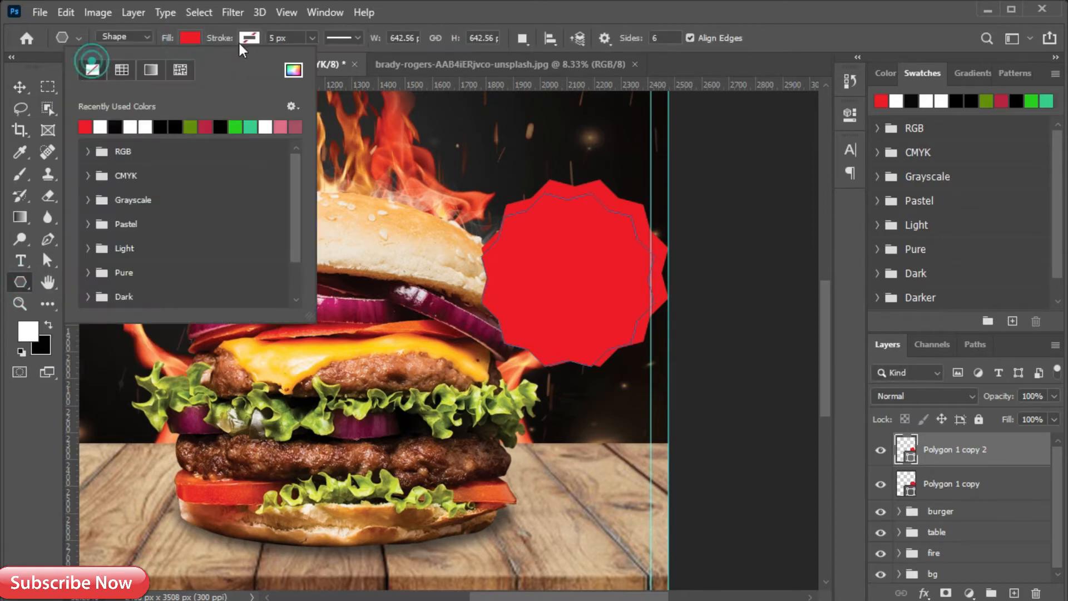
click(248, 37)
click(158, 126)
click(271, 36)
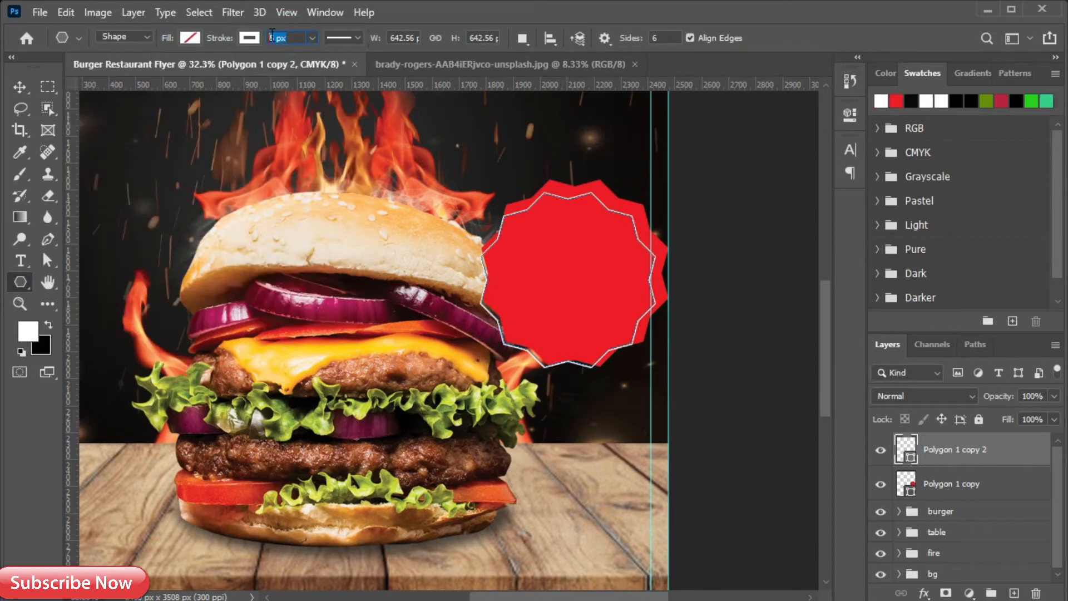
text(8)
key(Return)
Make the inner badge's stroke dashed and change its cap and corner styles
click(342, 37)
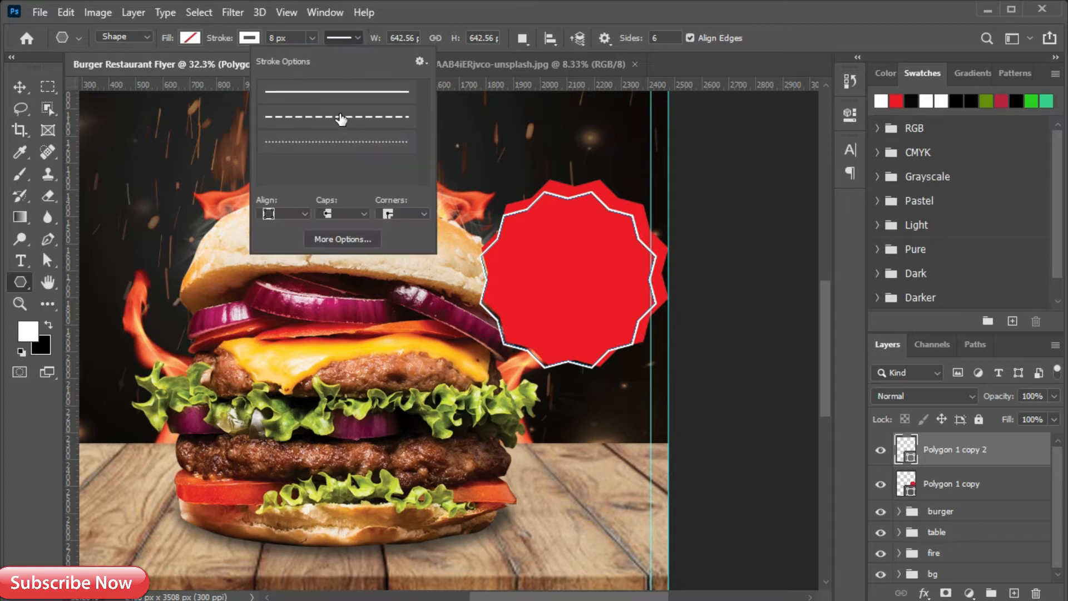
click(340, 118)
click(328, 213)
click(339, 238)
click(392, 215)
click(399, 238)
Center the dashed outline vertically and horizontally on the red badge, using the badge's outline as a selection
click(20, 86)
ctrl+click(906, 481)
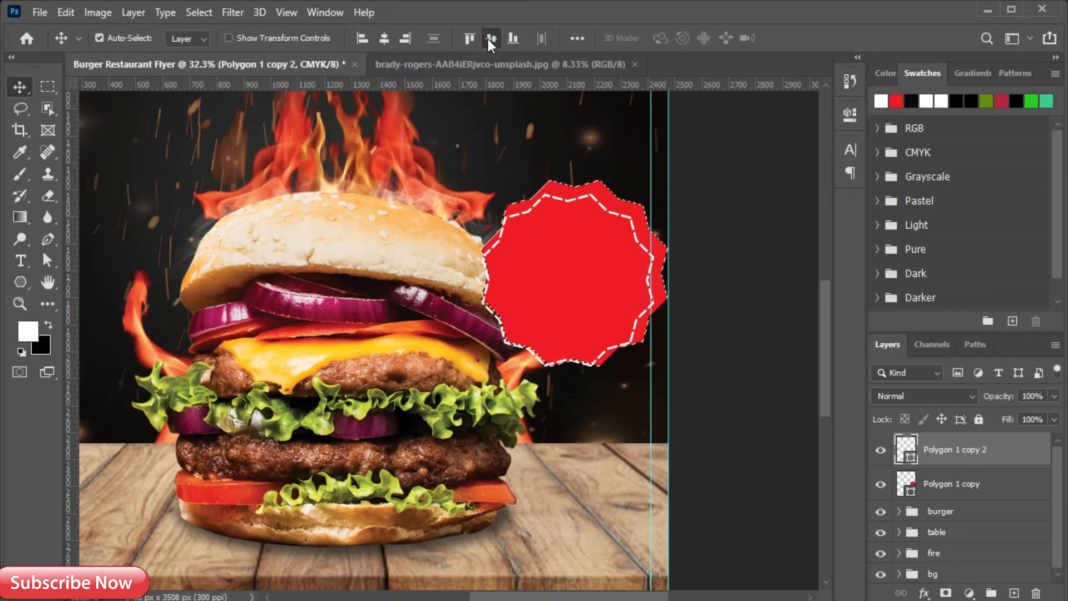
click(490, 38)
click(384, 38)
key(ctrl+d)
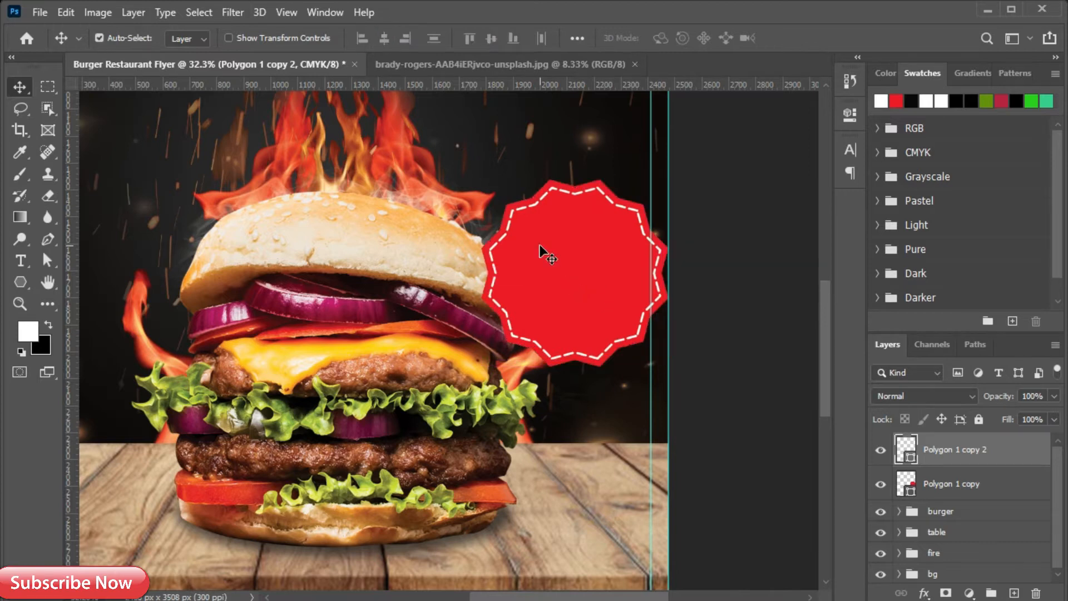
Add the price text "$4.99" in white Montserrat SemiBold at 72 pt near the badge
scroll(542, 247, up, 3)
key(t)
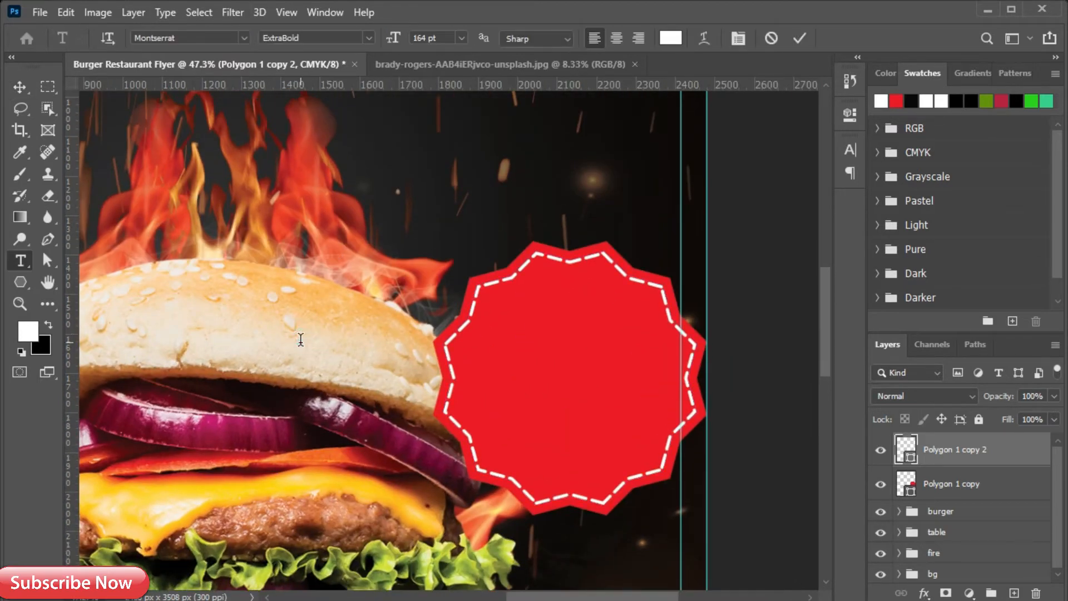
click(315, 359)
click(461, 38)
click(456, 243)
click(461, 38)
click(445, 251)
click(368, 37)
click(358, 187)
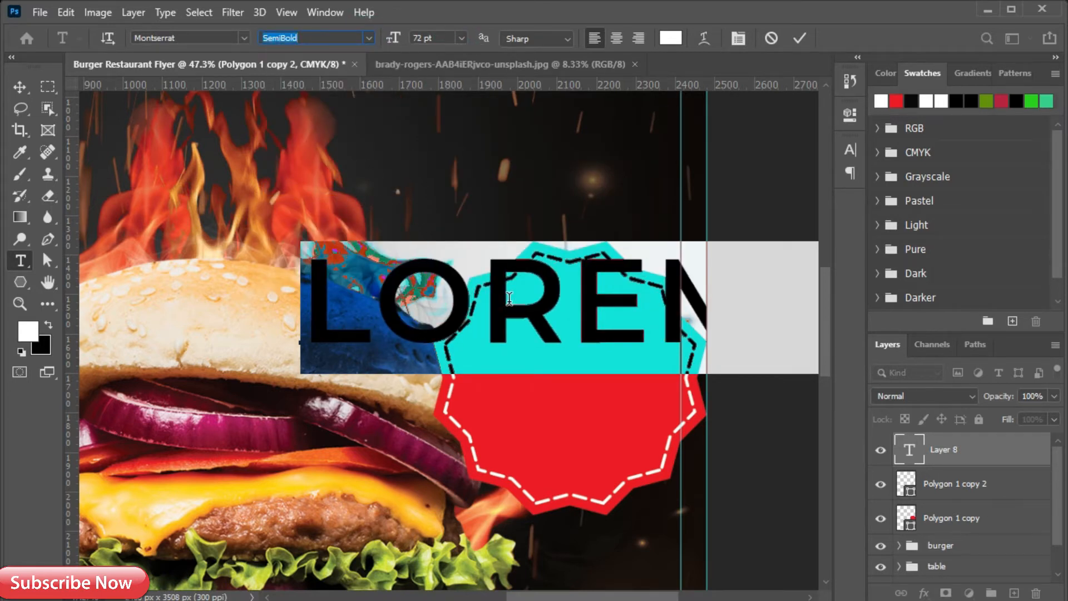
text(4.99)
click(301, 320)
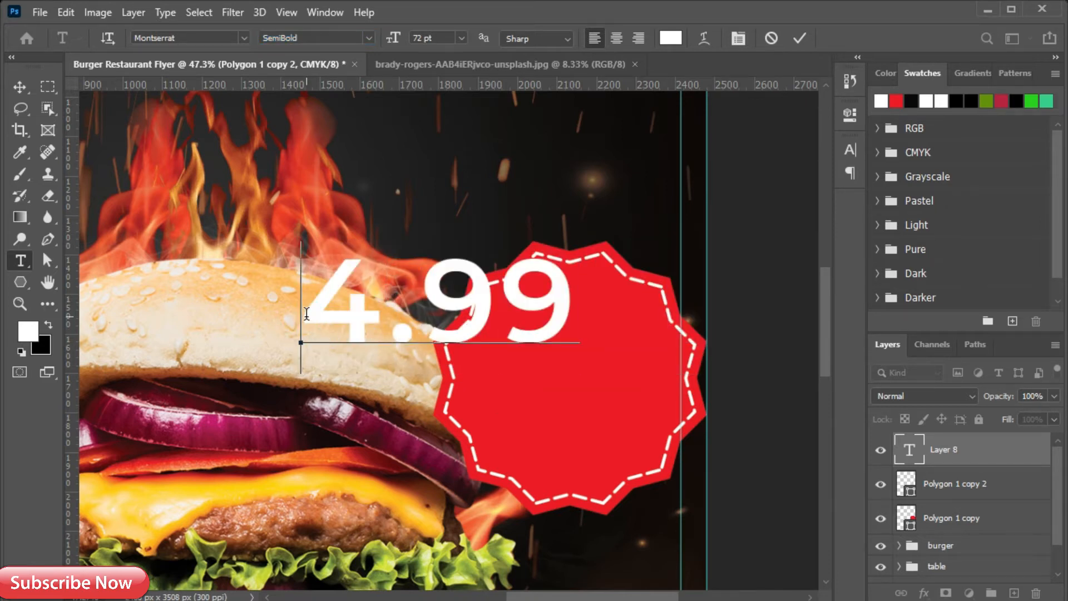
text($)
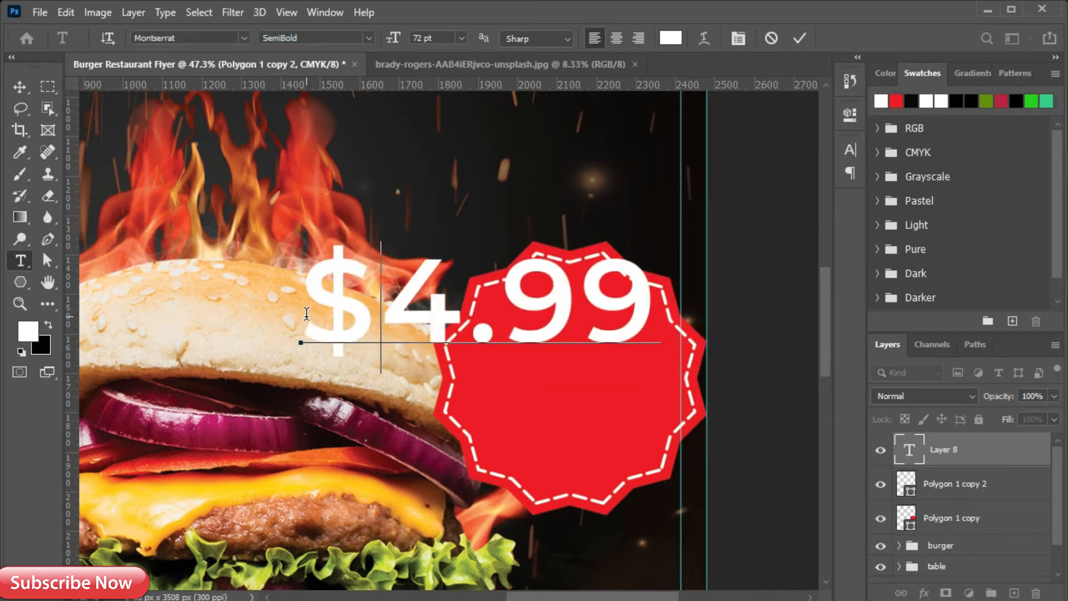
Add the word "ONLY" on a second line below the price and right-align all the text
click(652, 316)
key(Return)
text(ONLY)
key(ctrl+a)
click(637, 38)
Reduce the ".99" part of the price to 18 pt
drag(488, 312, 675, 311)
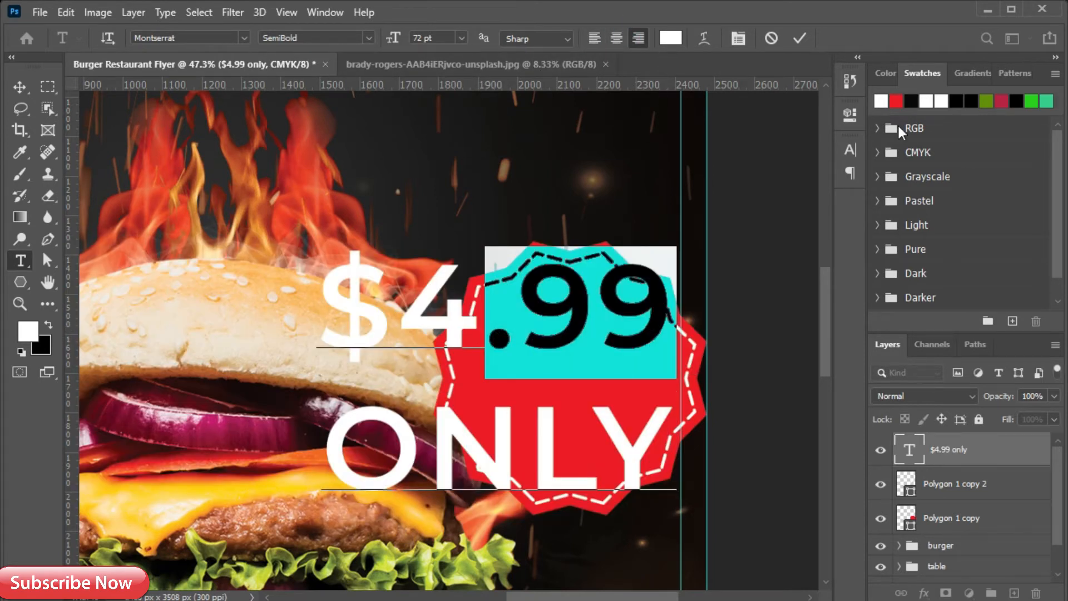
click(850, 149)
click(702, 195)
scroll(702, 194, down, 20)
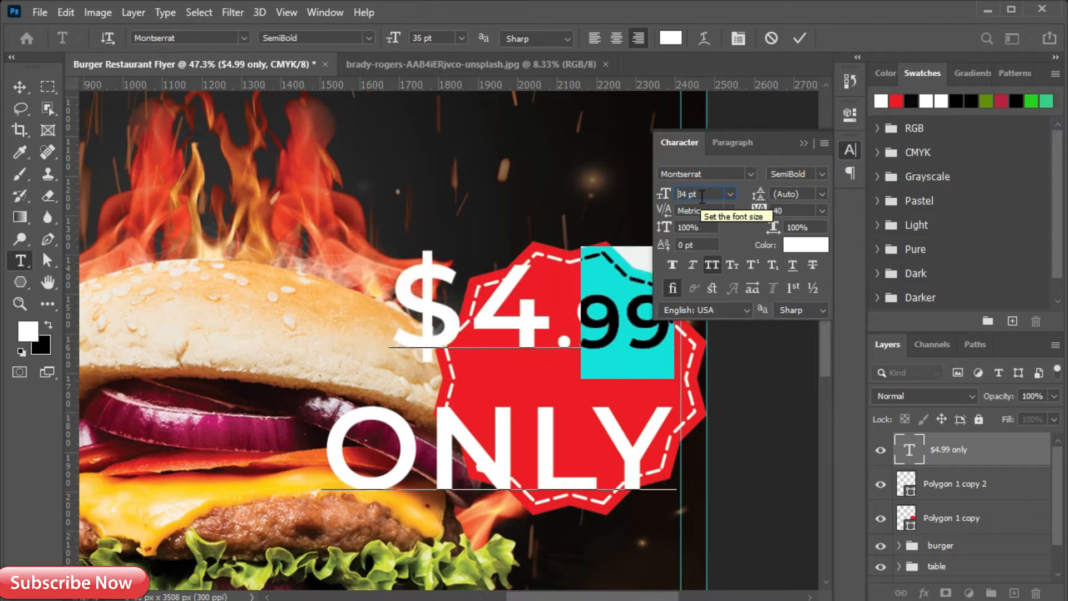
scroll(702, 195, down, 17)
scroll(702, 195, up, 1)
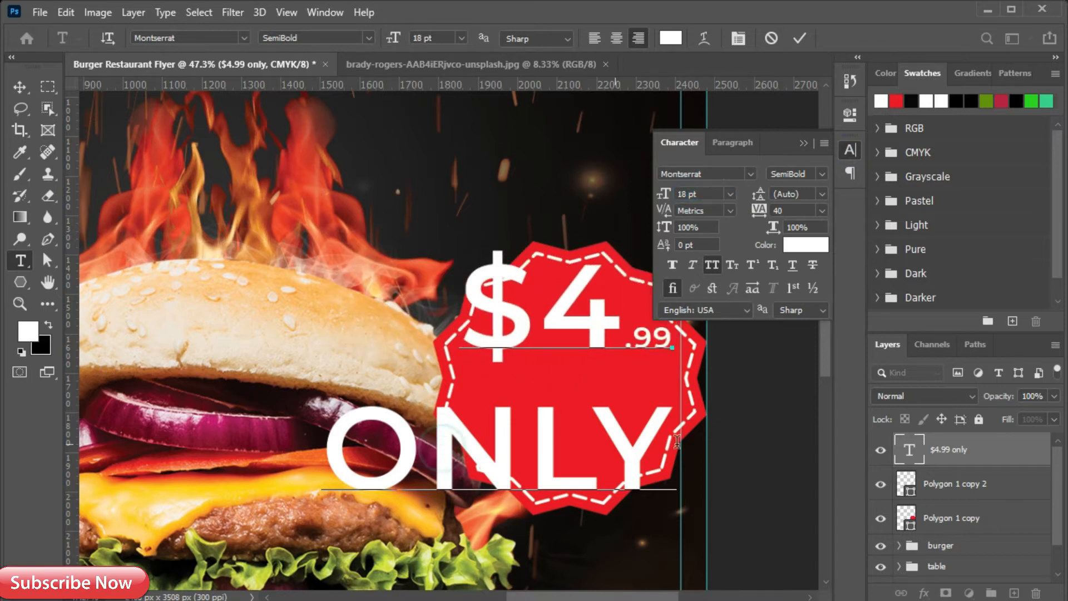
Shrink the word "ONLY" so it fits within the badge under the cents, and commit the text
drag(675, 449, 361, 448)
scroll(717, 194, down, 20)
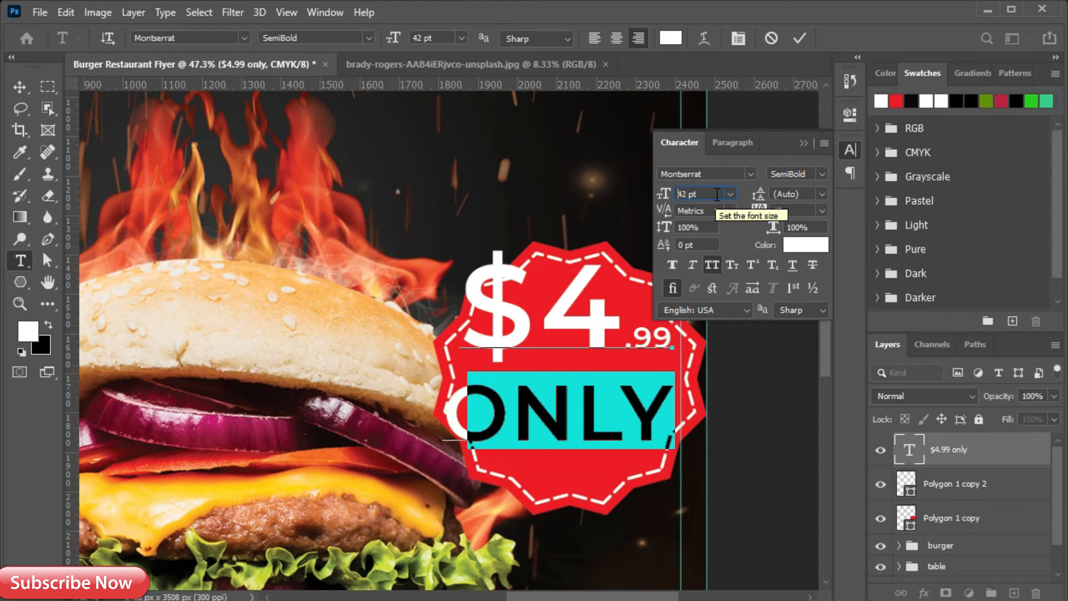
scroll(716, 193, up, 1)
click(799, 38)
key(v)
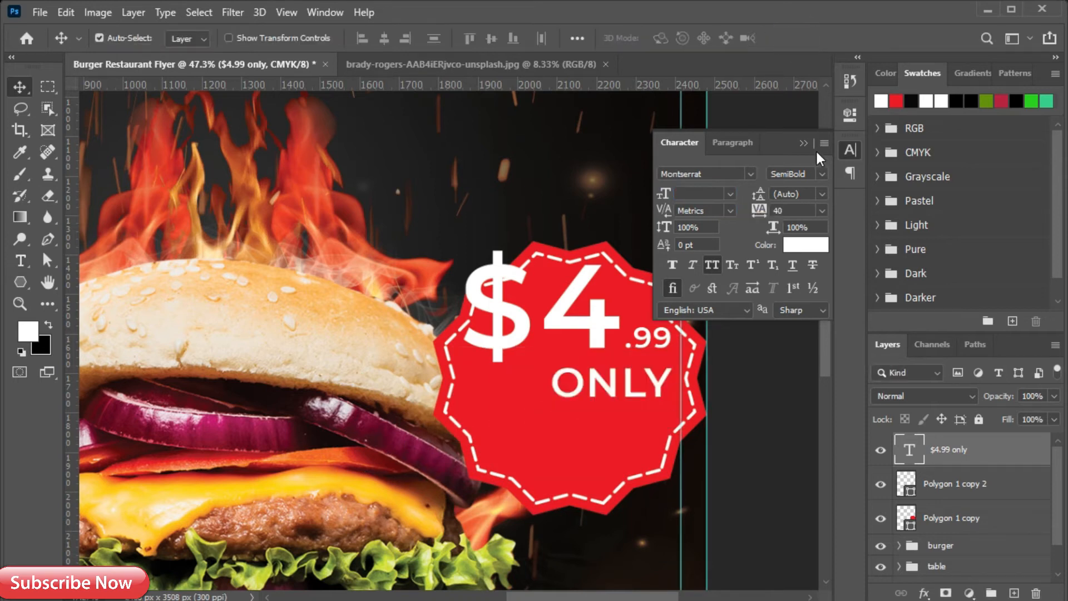
Scale the price text down and move it inside the red badge
click(804, 143)
key(ctrl+t)
drag(576, 302, 584, 383)
mouse_move(675, 298)
mouse_down()
mouse_move(682, 286)
mouse_move(661, 309)
mouse_up()
key(Return)
drag(528, 377, 516, 370)
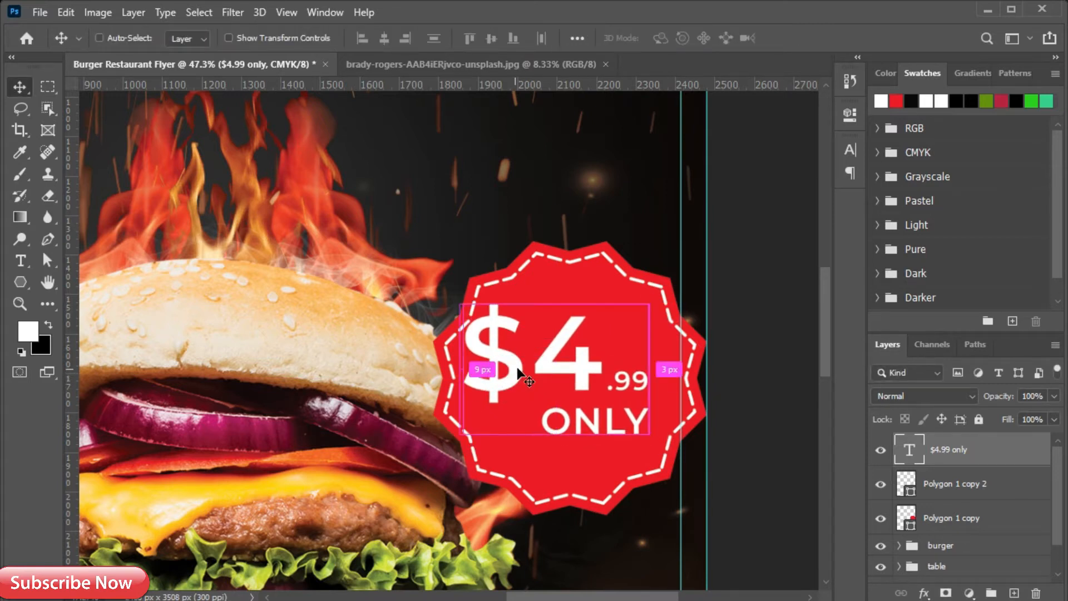
Enlarge the price text slightly, reposition it on the badge and align it to the badge's vertical centre
key(ctrl+t)
drag(647, 444, 654, 450)
drag(574, 386, 567, 362)
click(829, 38)
click(491, 38)
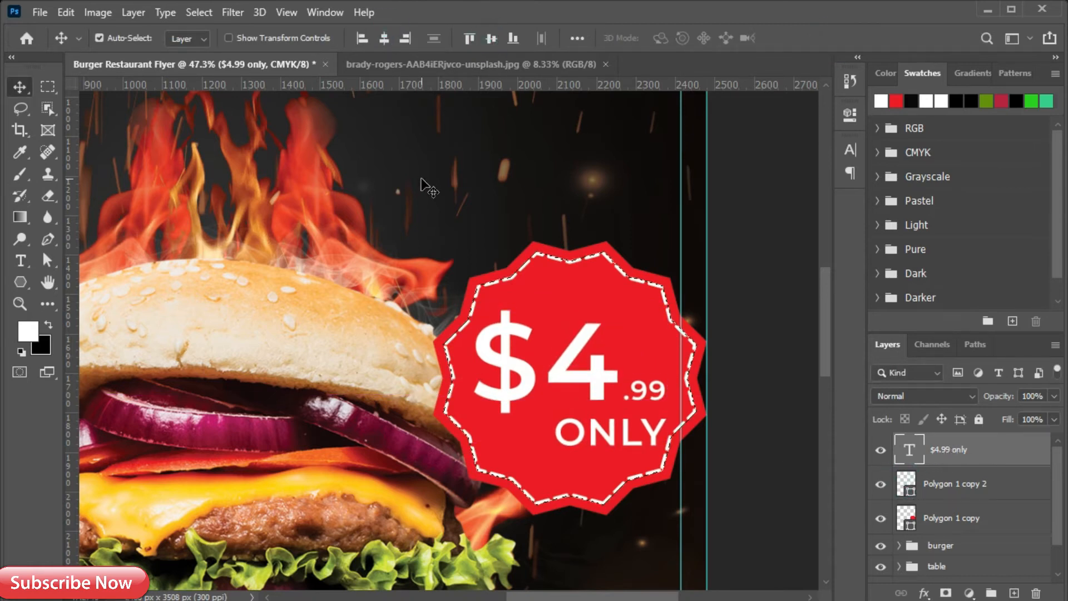
key(ctrl+d)
Group the price text with both polygon layers as "price" and place the group beneath the burger group
ctrl+click(968, 485)
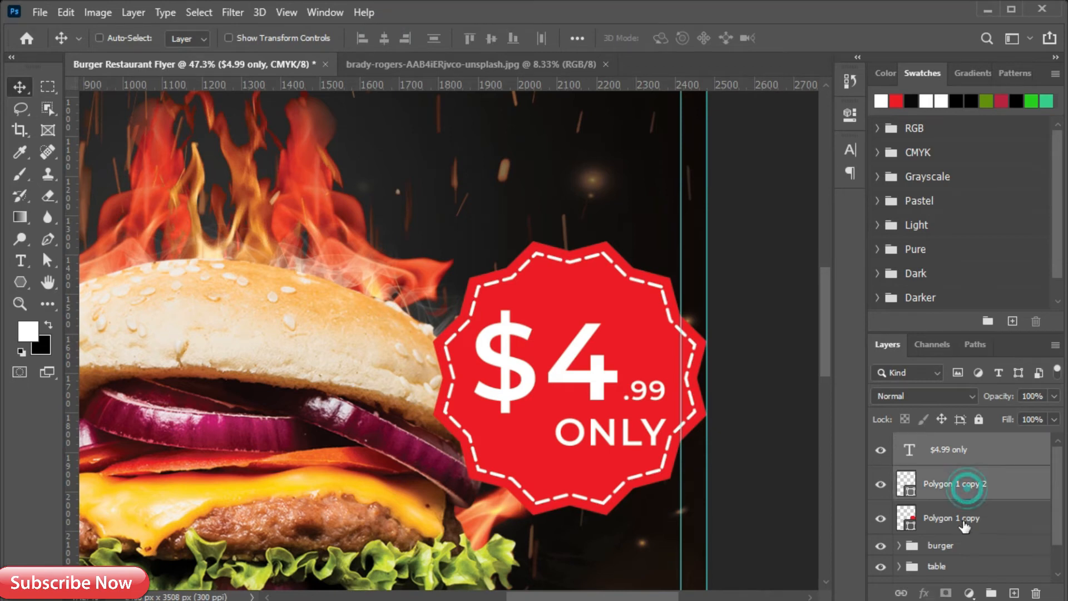
ctrl+click(963, 521)
key(ctrl+g)
double_click(940, 442)
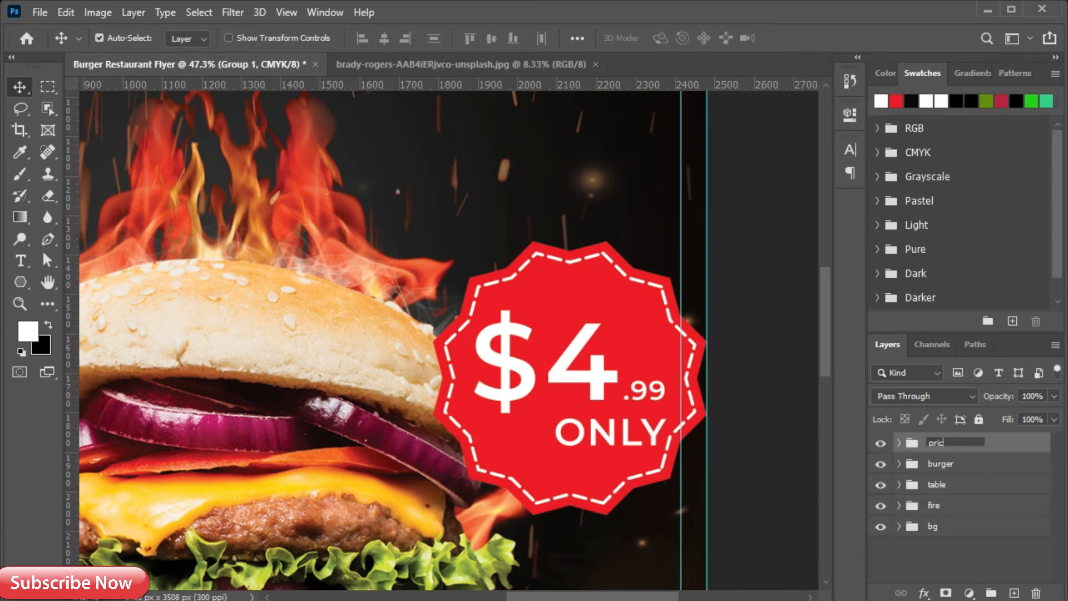
key(Return)
drag(1007, 445, 940, 473)
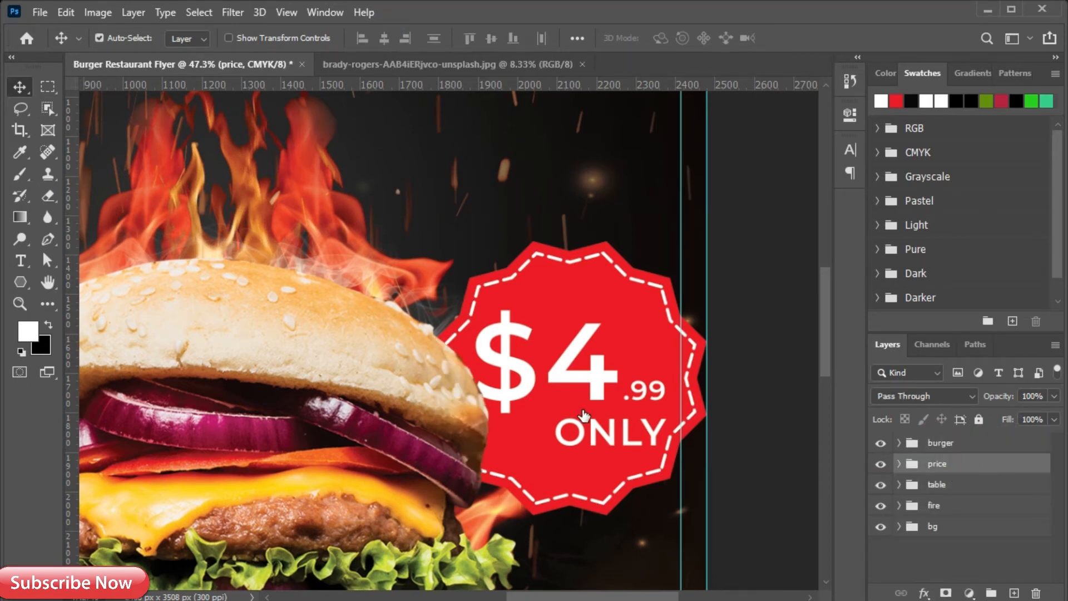
Scale the price group down and reposition it beside the burger bun
key(ctrl+t)
drag(704, 241, 666, 282)
drag(583, 435, 579, 375)
drag(584, 325, 555, 361)
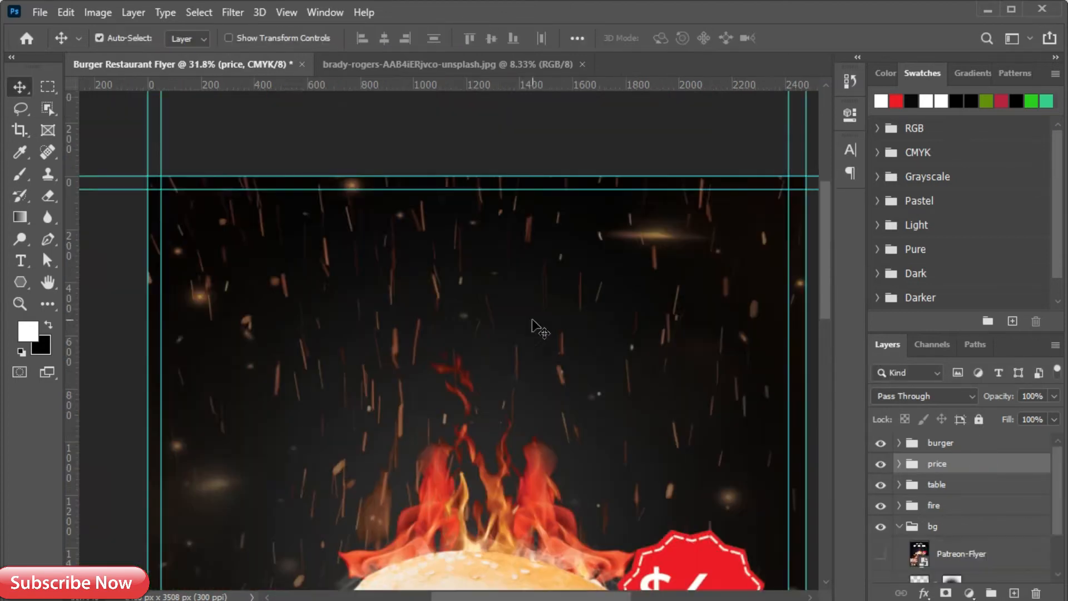
Add the centre-aligned white headline text "MAXIM" in ChunkFive Print at 25 pt above the flames
scroll(538, 328, down, 2)
click(849, 149)
click(682, 173)
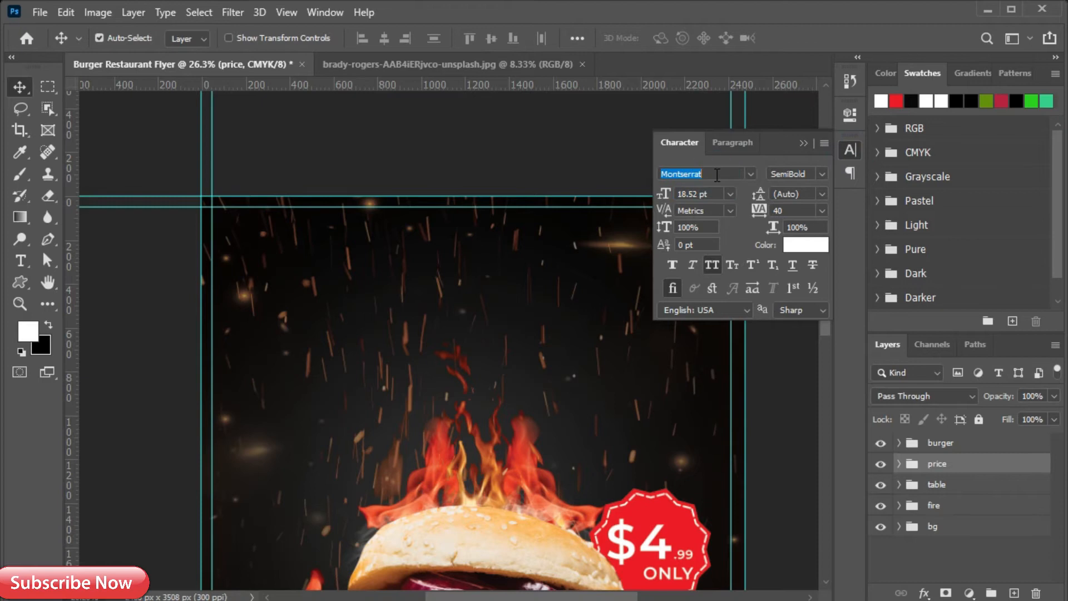
text(chun)
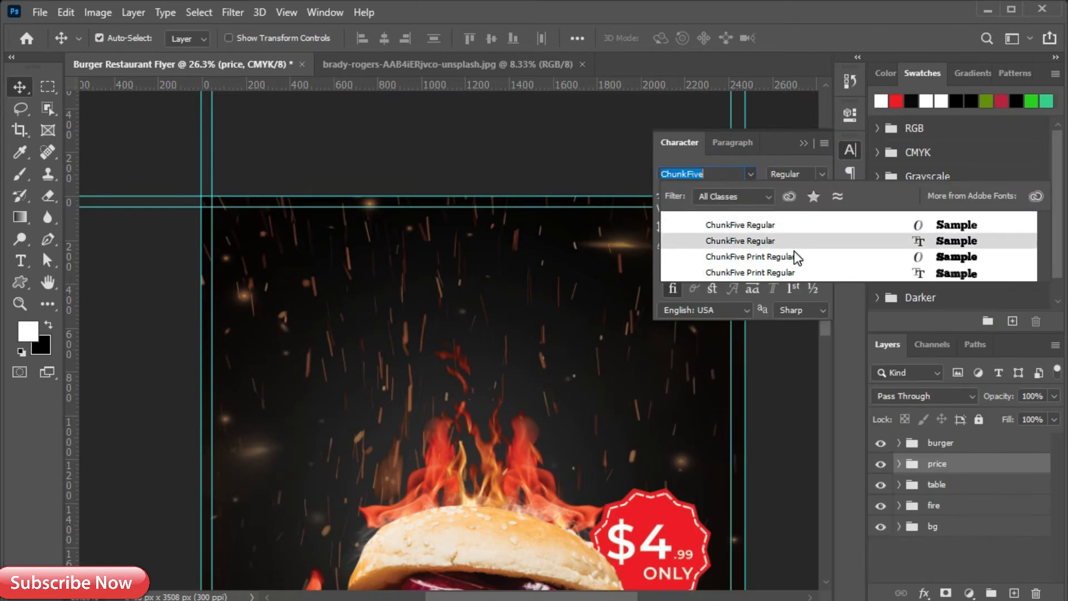
click(790, 256)
click(804, 142)
click(21, 259)
click(339, 300)
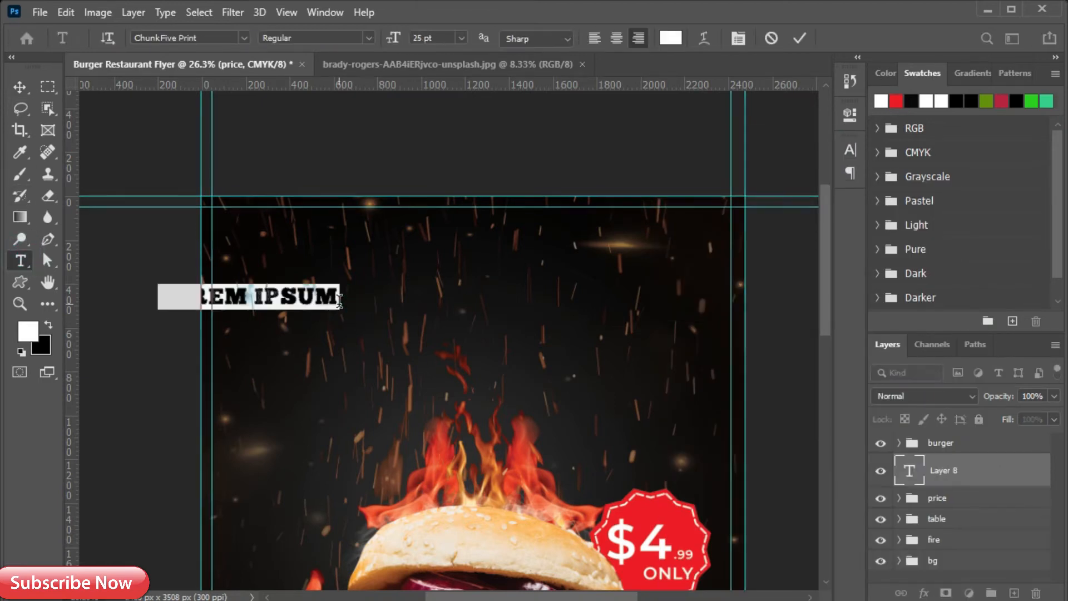
click(616, 37)
text(MAXIM)
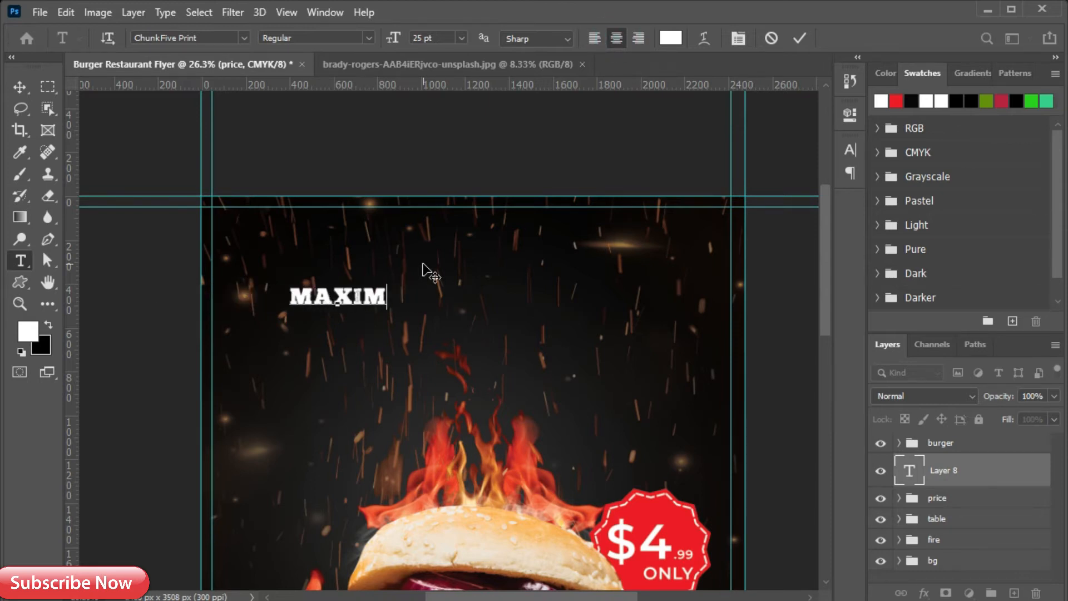
click(800, 38)
Enlarge the MAXIM text to about 315% and centre it near the top of the flyer
key(ctrl+t)
drag(409, 273, 467, 262)
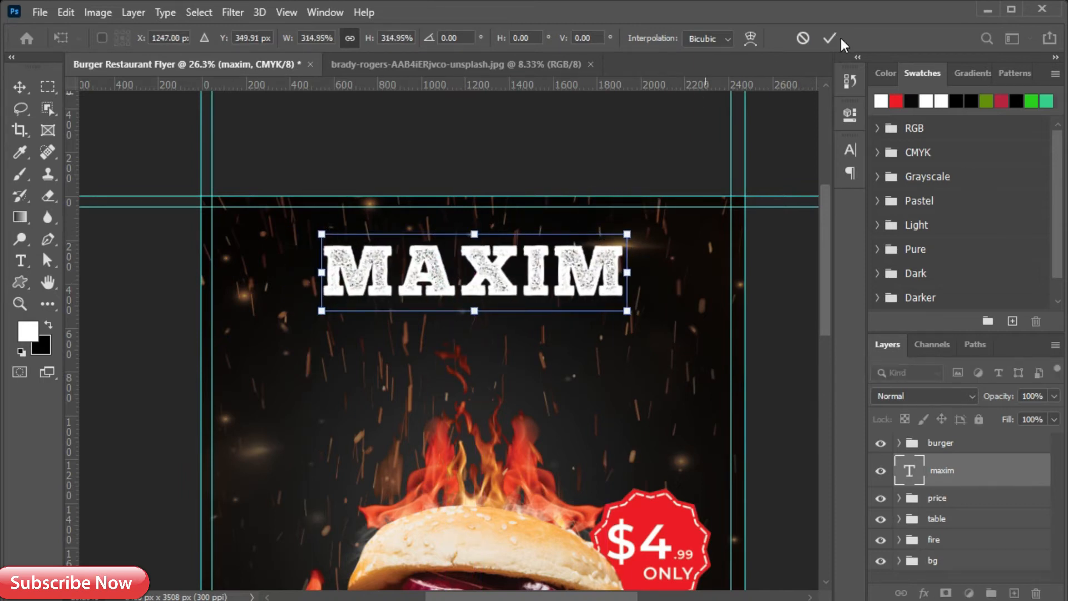
click(829, 38)
Change the MAXIM font to ChunkFive and bring its layer above the burger group
click(849, 149)
click(751, 172)
text(ch)
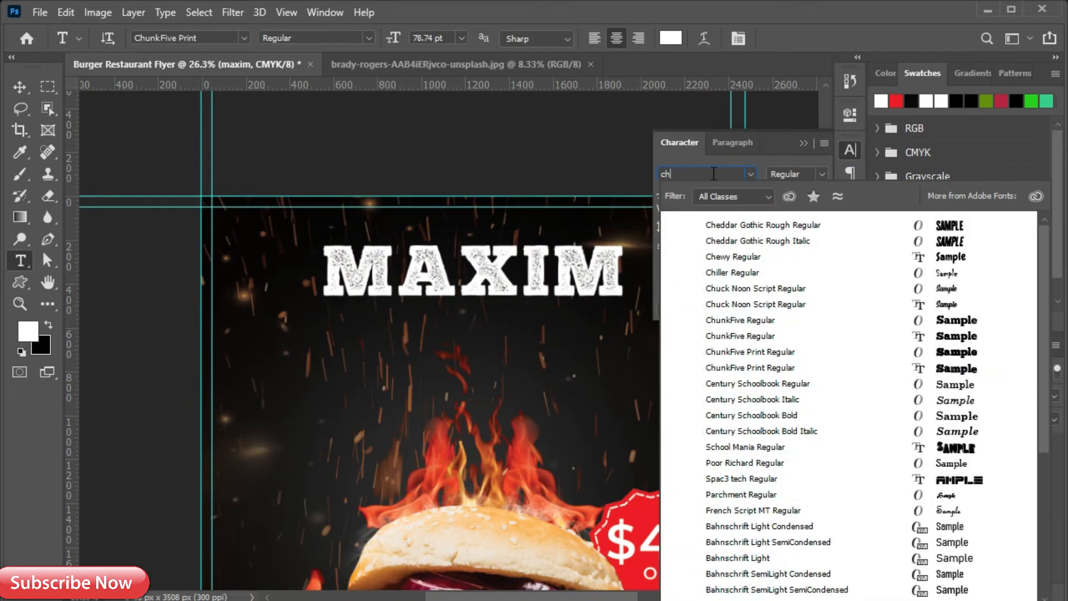
text(unkFive)
click(735, 226)
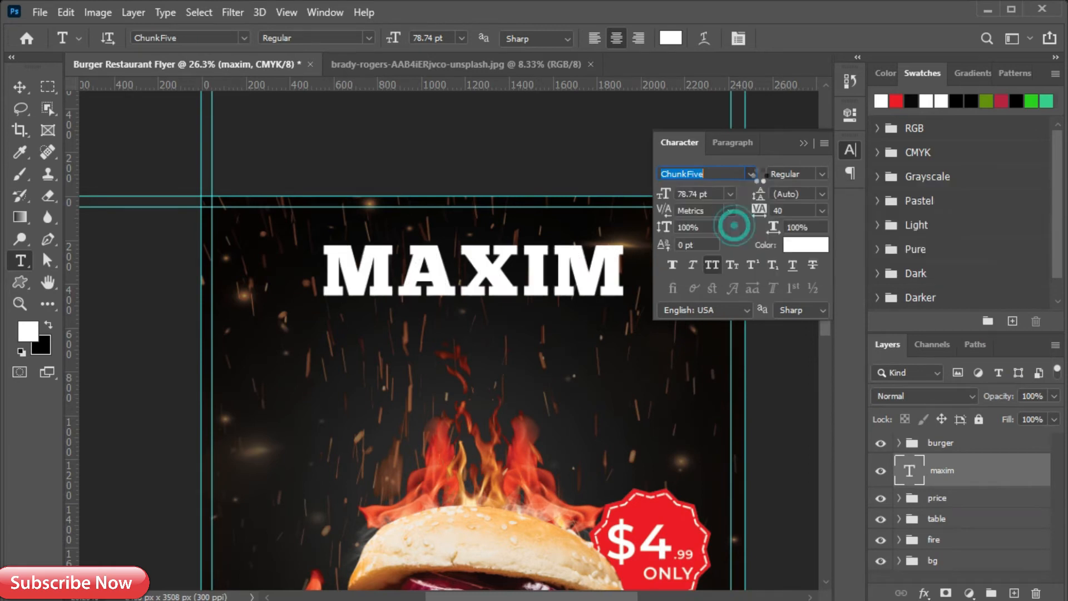
click(803, 143)
key(ctrl+bracketright)
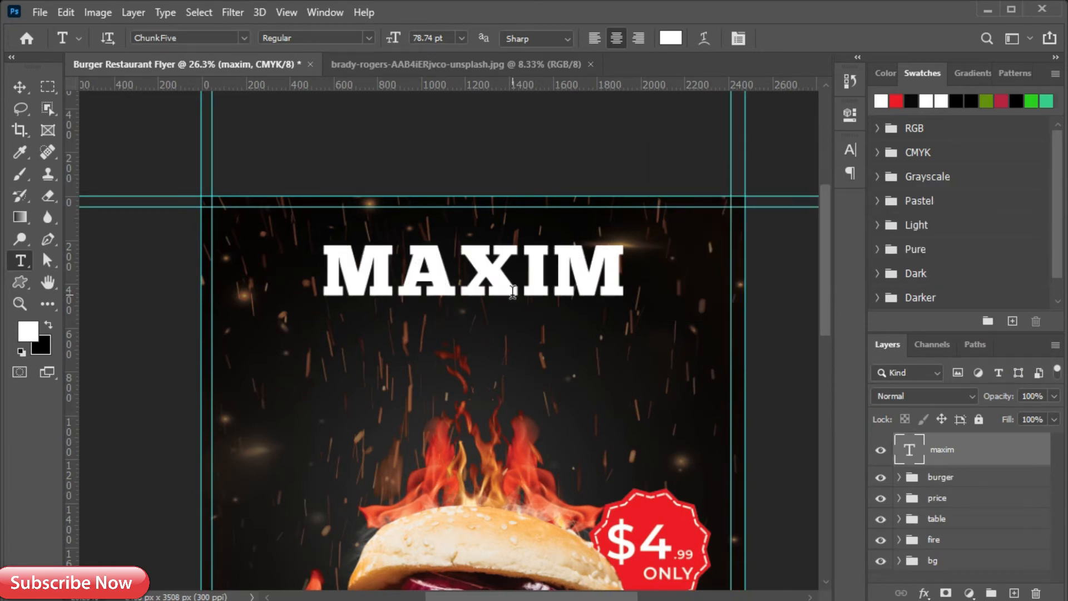
Set the MAXIM text size to 50 pt and move the text up slightly
click(850, 150)
key(Return)
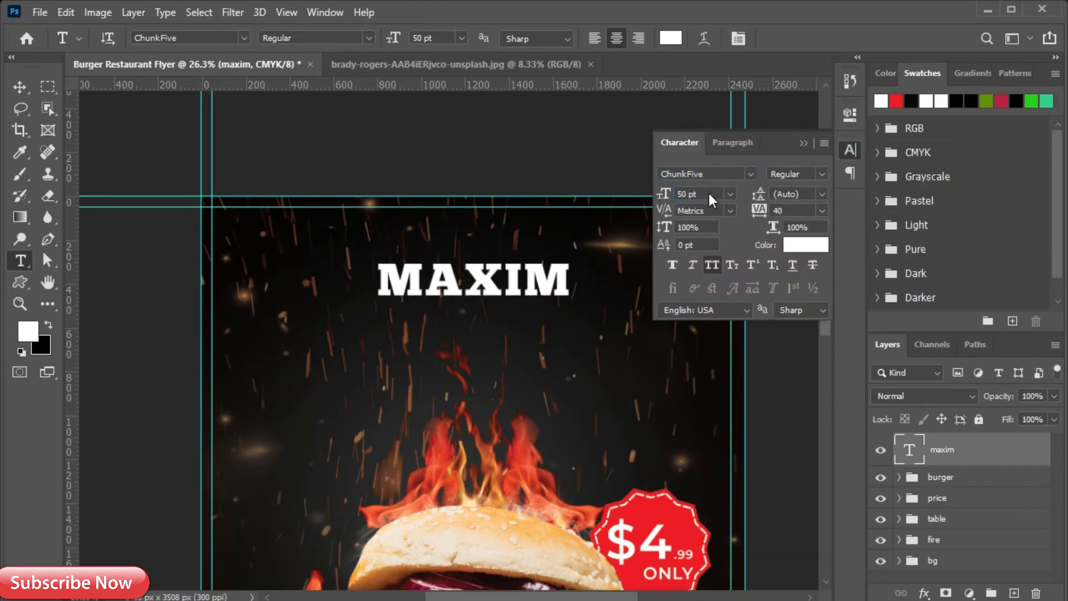
click(803, 142)
scroll(483, 288, up, 3)
key(v)
drag(479, 285, 483, 261)
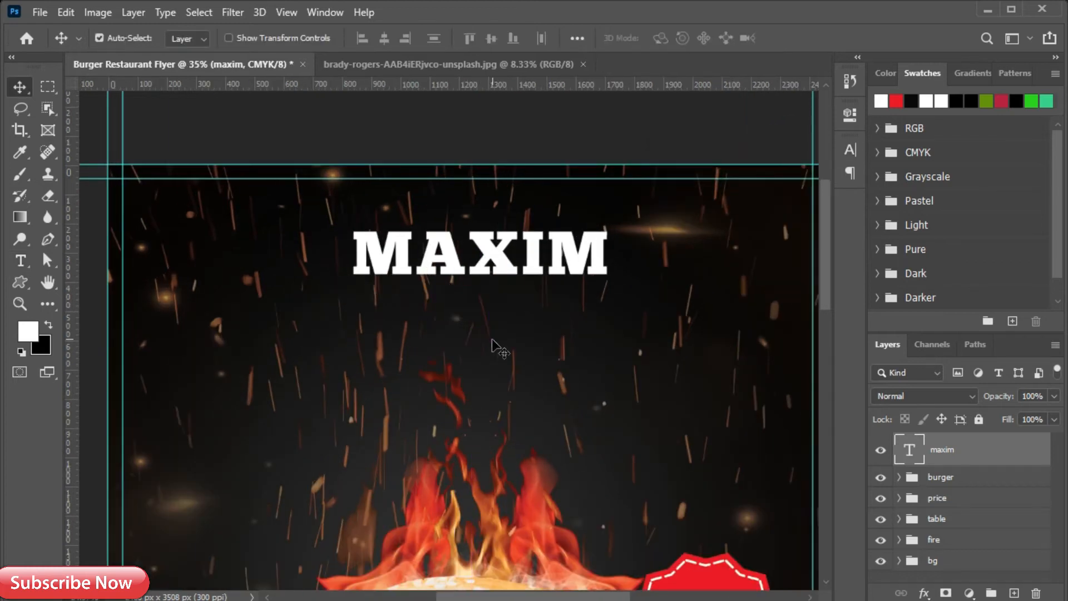
Duplicate the MAXIM text directly below itself and change the copy to "BURGER"
scroll(364, 411, up, 2)
drag(439, 304, 444, 361)
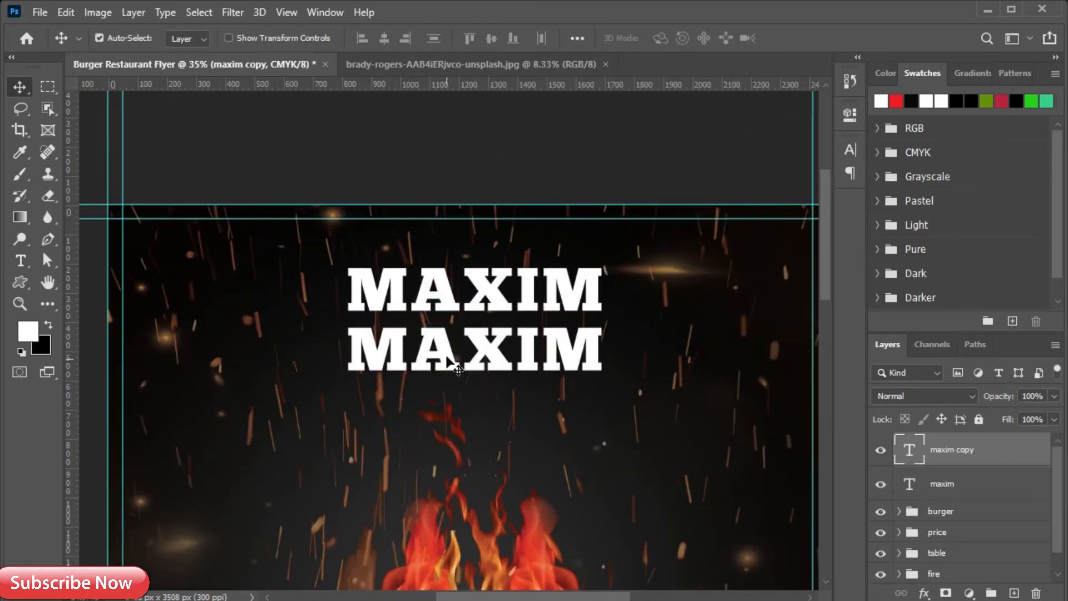
key(t)
double_click(447, 352)
text(BURGER)
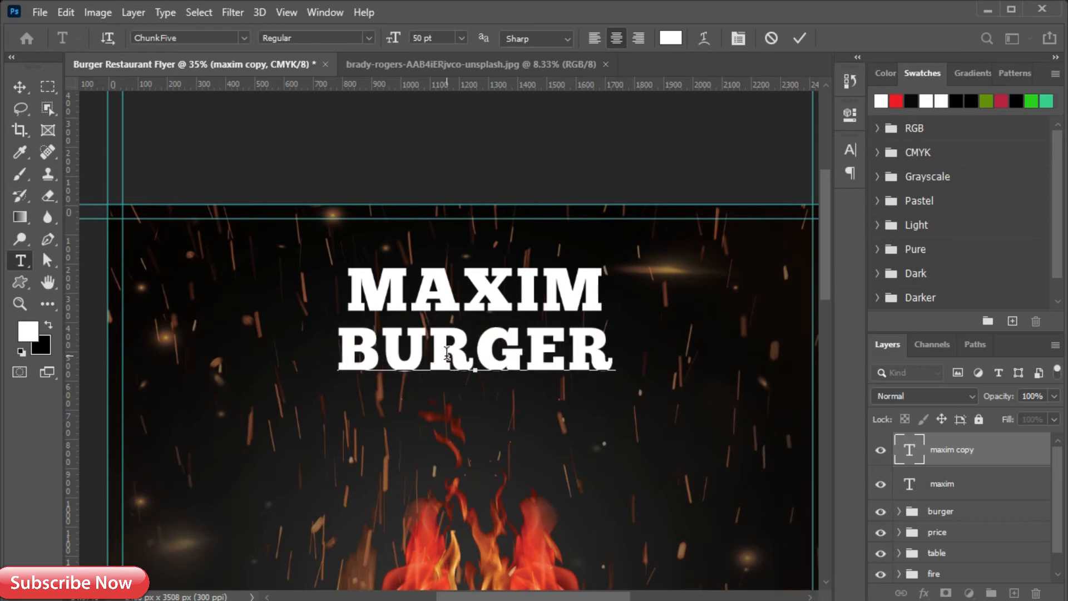
click(799, 38)
Set the BURGER text size to 85 pt and its letter tracking to 0
key(v)
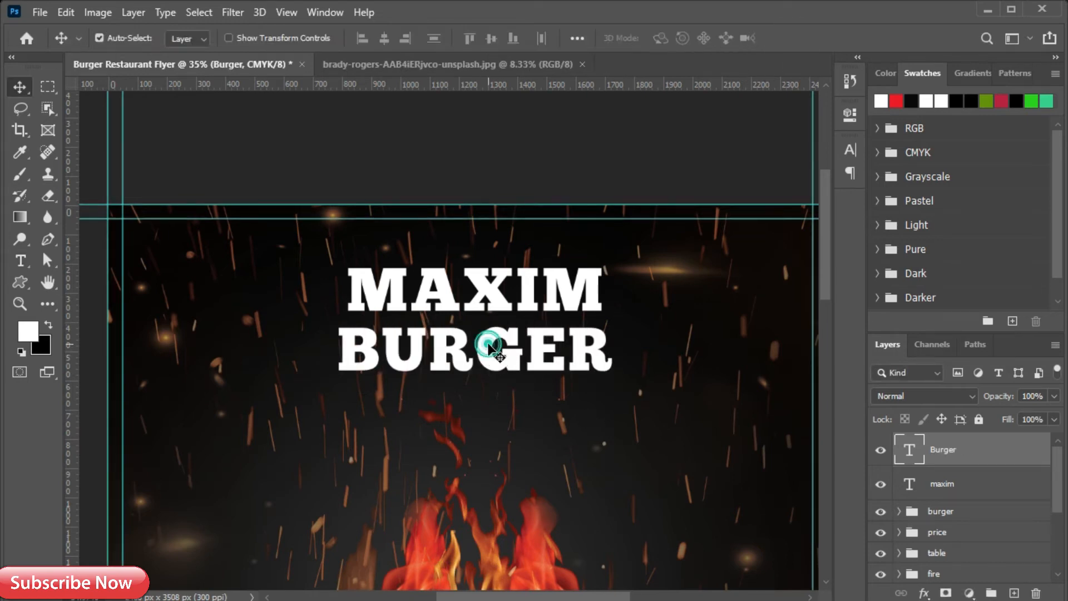
click(850, 149)
click(729, 194)
click(715, 406)
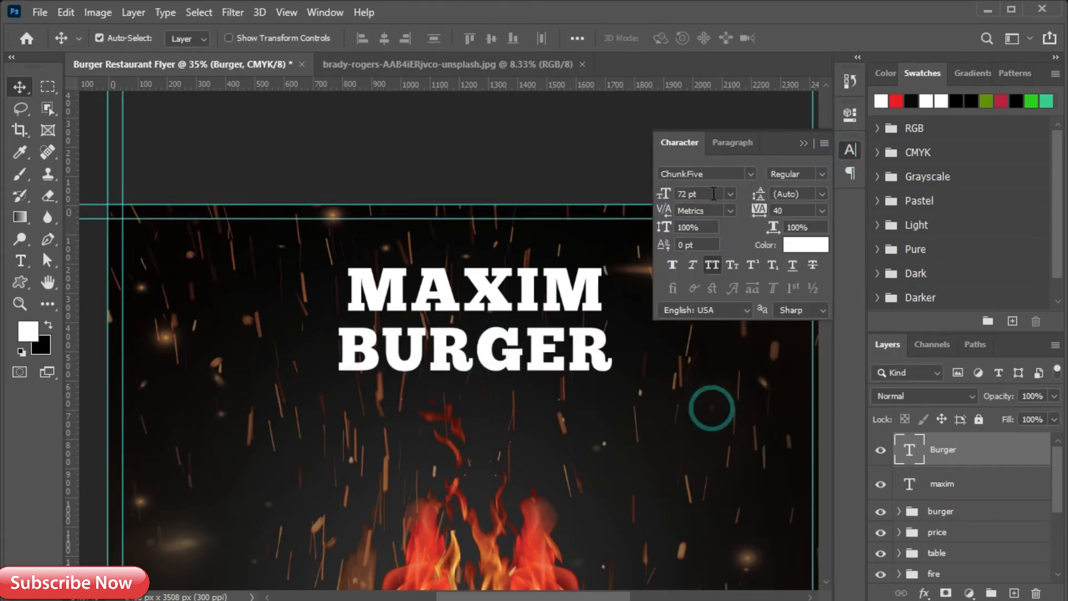
key(Return)
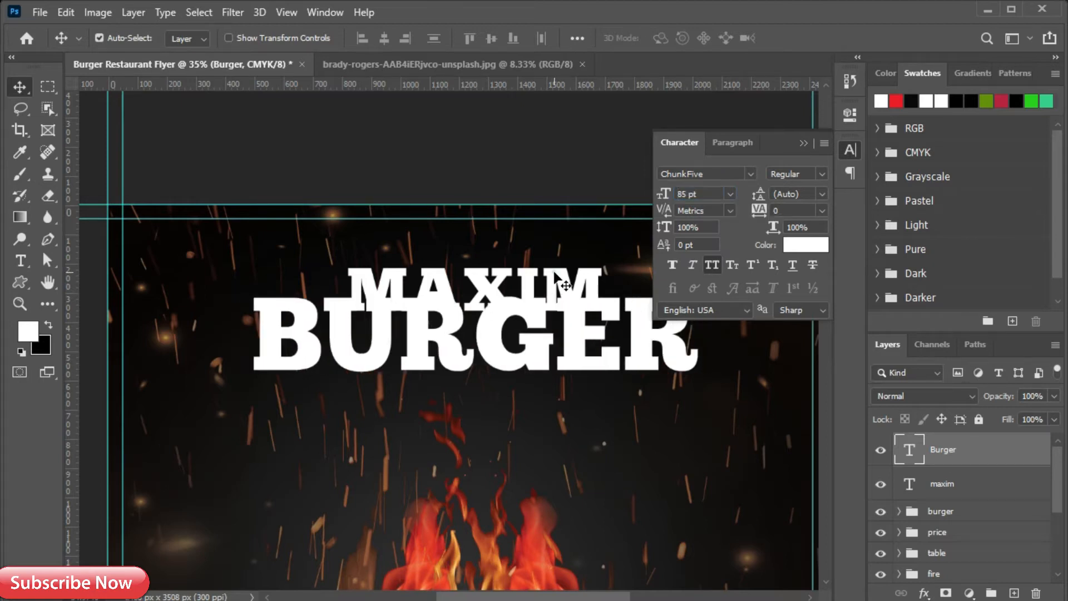
Tighten the letter tracking of MAXIM and move BURGER down clear of it
click(558, 284)
click(822, 211)
click(804, 310)
click(803, 143)
drag(579, 350, 583, 375)
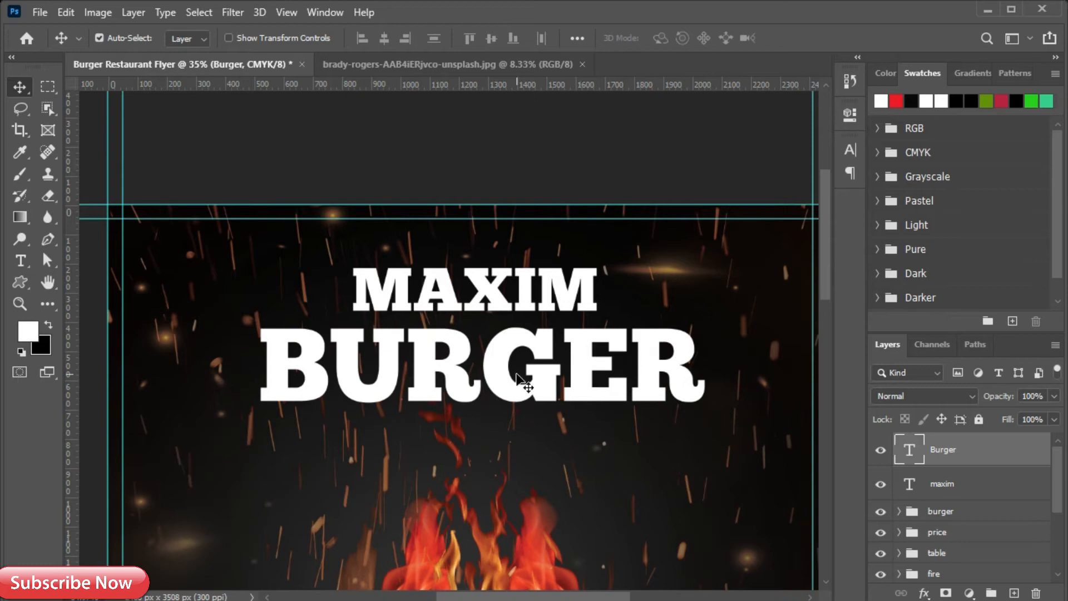
Centre BURGER and MAXIM horizontally on the canvas and enlarge both lines slightly
key(ctrl+a)
click(385, 39)
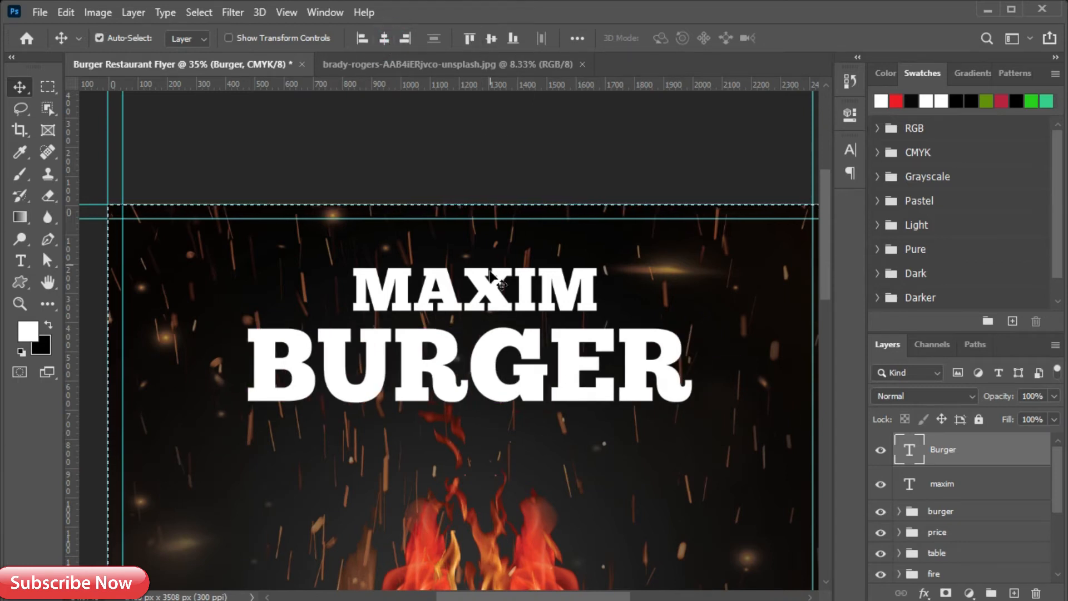
click(946, 485)
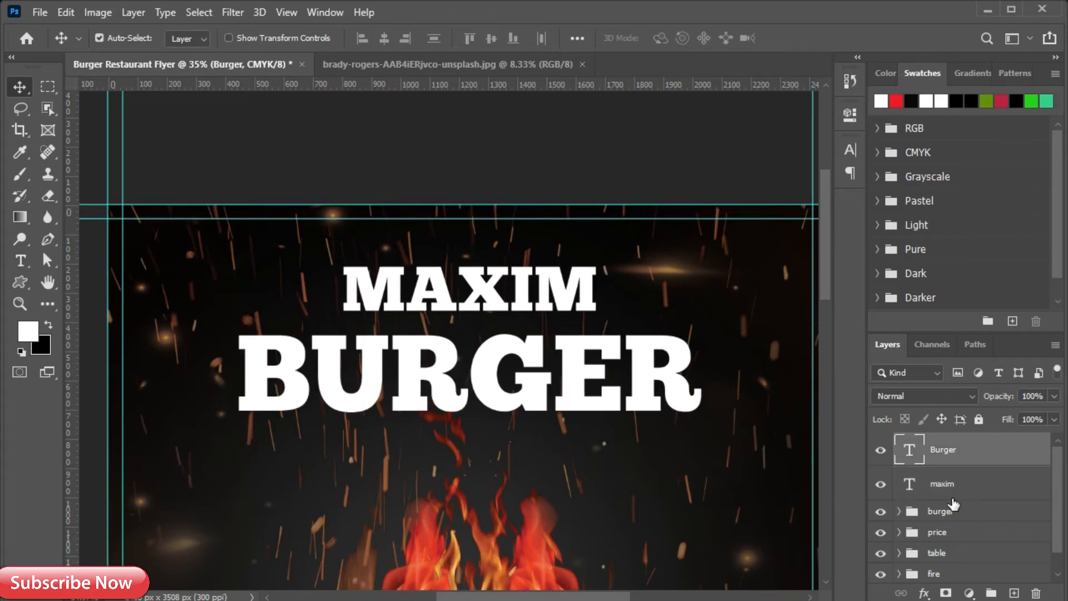
Draw a black confetti custom shape about 1027 px wide and 660 px high on a layer above MAXIM
click(947, 482)
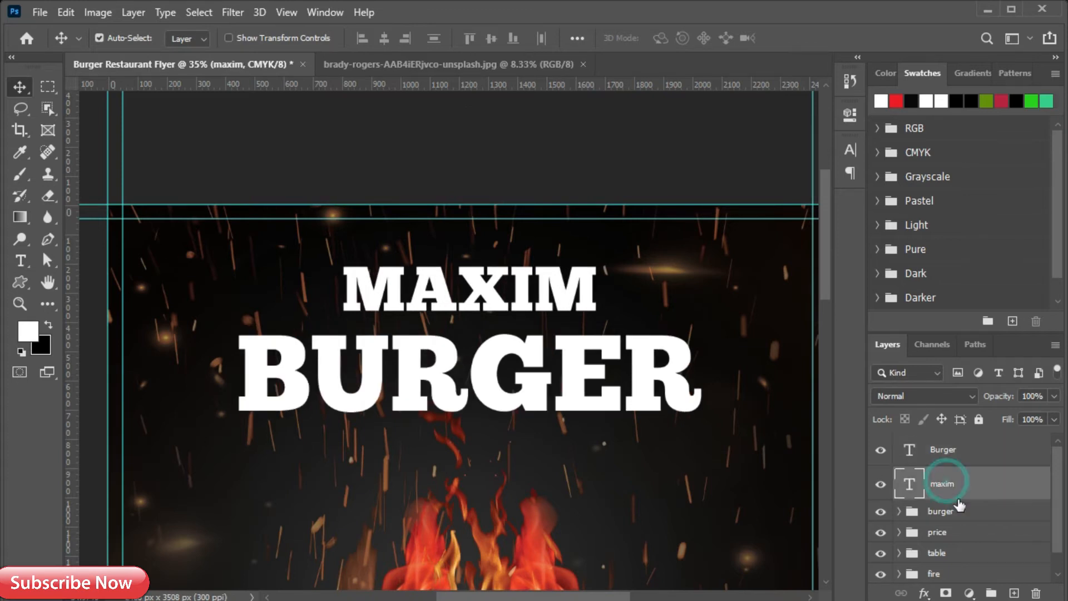
click(19, 283)
click(1013, 592)
drag(266, 248, 477, 343)
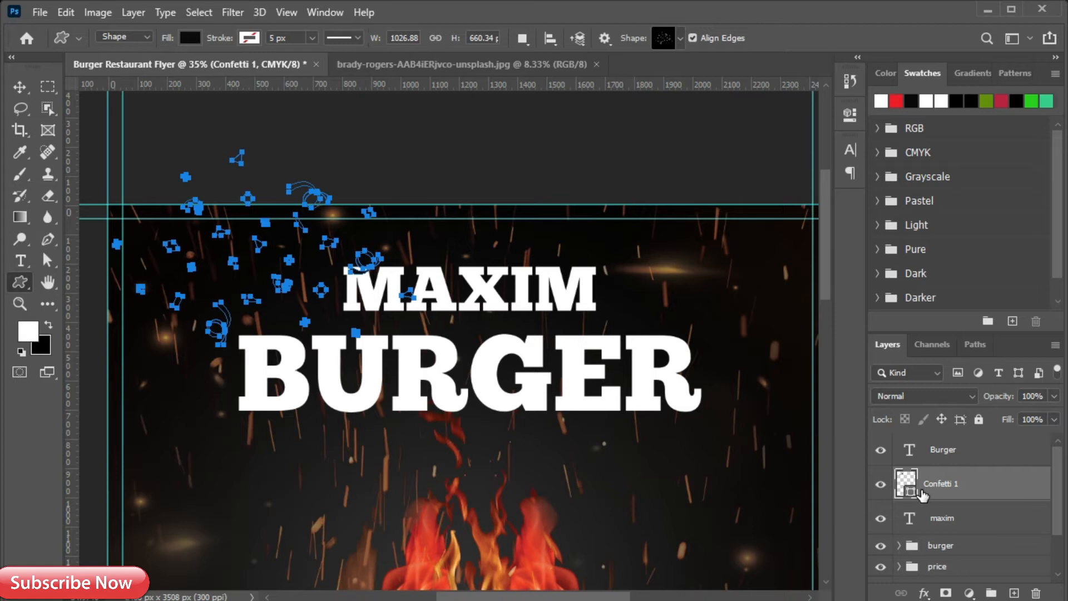
Scale the confetti shape down and position it over the first letter of MAXIM
key(v)
key(ctrl+t)
drag(536, 180, 413, 260)
scroll(338, 305, up, 3)
drag(331, 316, 400, 277)
drag(524, 192, 407, 269)
drag(339, 333, 413, 296)
drag(481, 232, 447, 253)
click(828, 39)
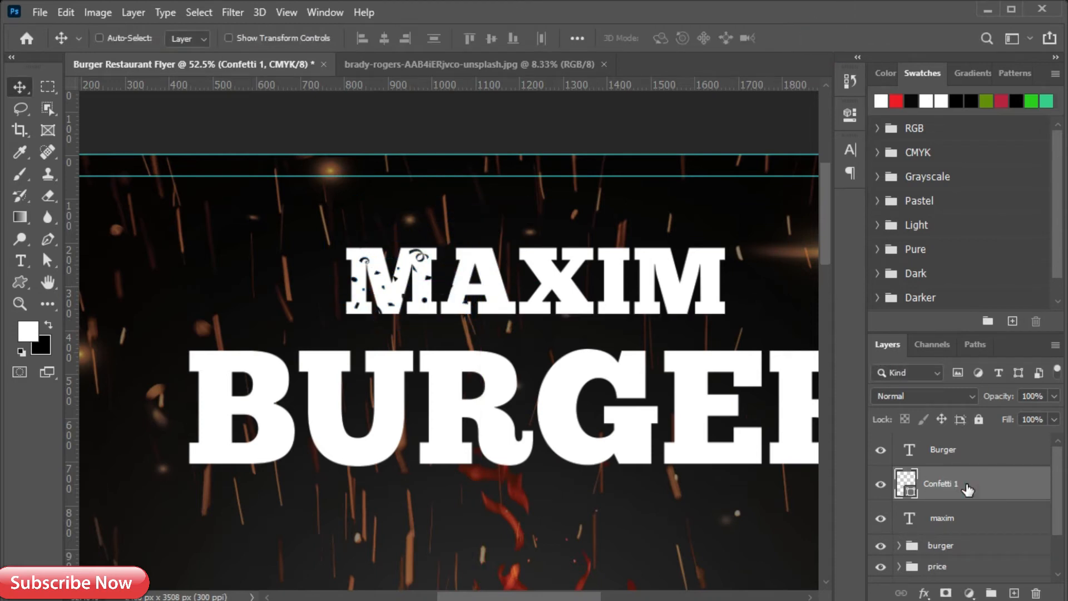
Clip the confetti shape to MAXIM, duplicate it twice and move both copies over the A and X
drag(929, 496, 930, 504)
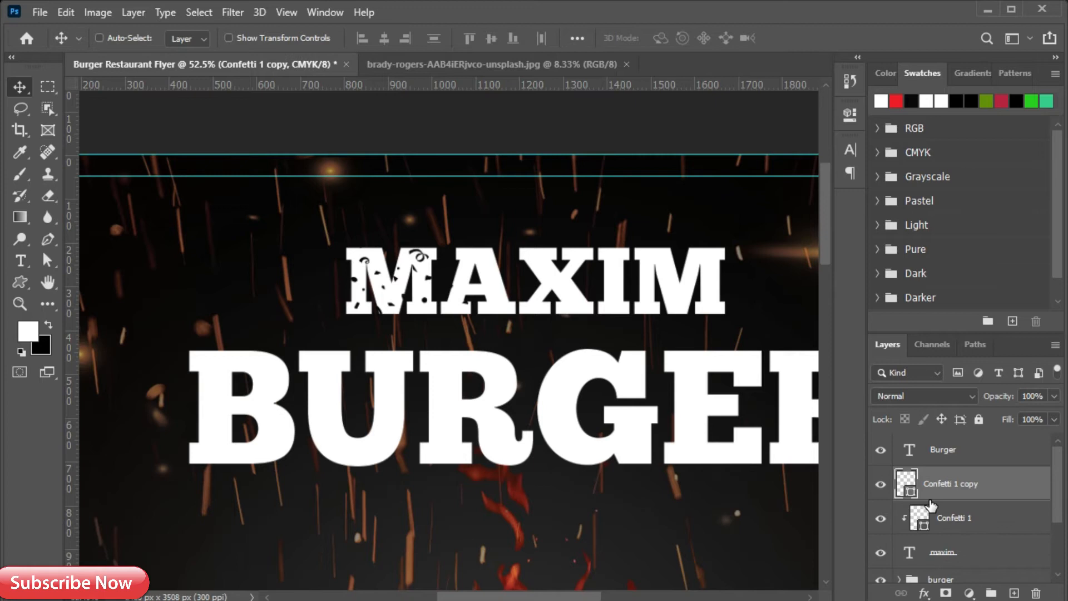
key(ctrl+j)
shift+click(937, 522)
key(ctrl+t)
drag(376, 290, 488, 290)
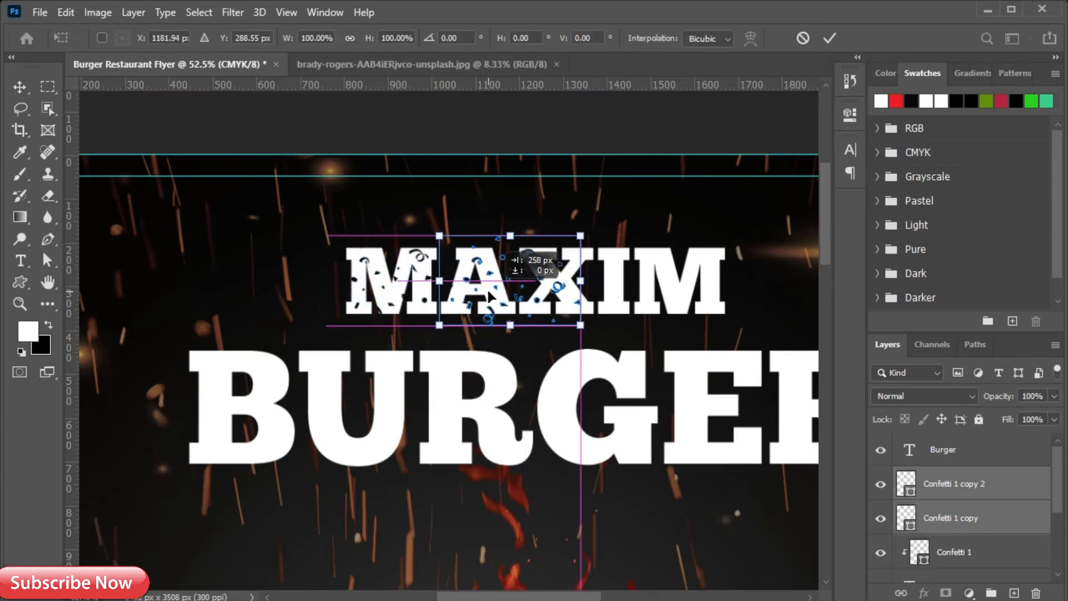
click(829, 38)
Move the second confetti copy over the last two letters of MAXIM
click(919, 484)
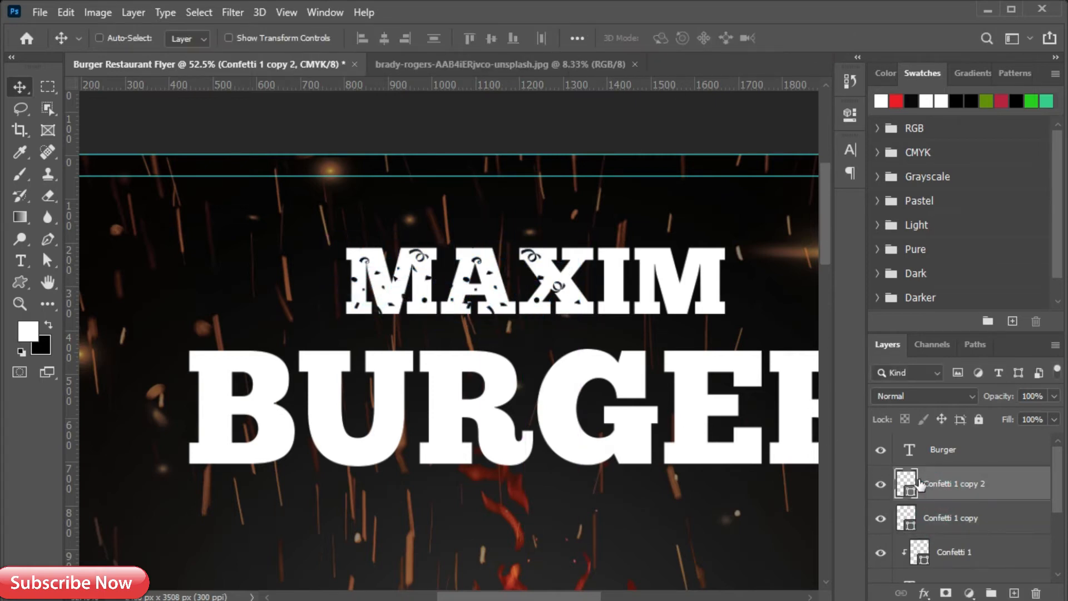
key(ctrl+t)
drag(484, 267, 675, 267)
click(837, 37)
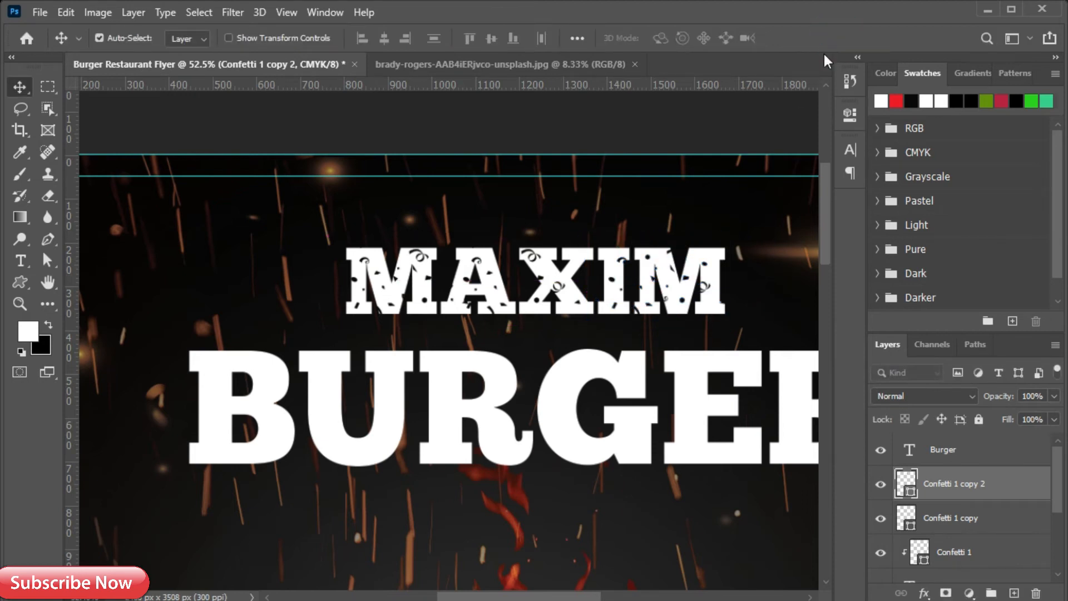
Clip both confetti copies to the MAXIM text
alt+click(912, 533)
alt+click(906, 501)
scroll(946, 501, down, 1)
scroll(945, 500, up, 1)
Add a drop shadow to the BURGER text and set the shadow colour to white (ffffff)
click(941, 459)
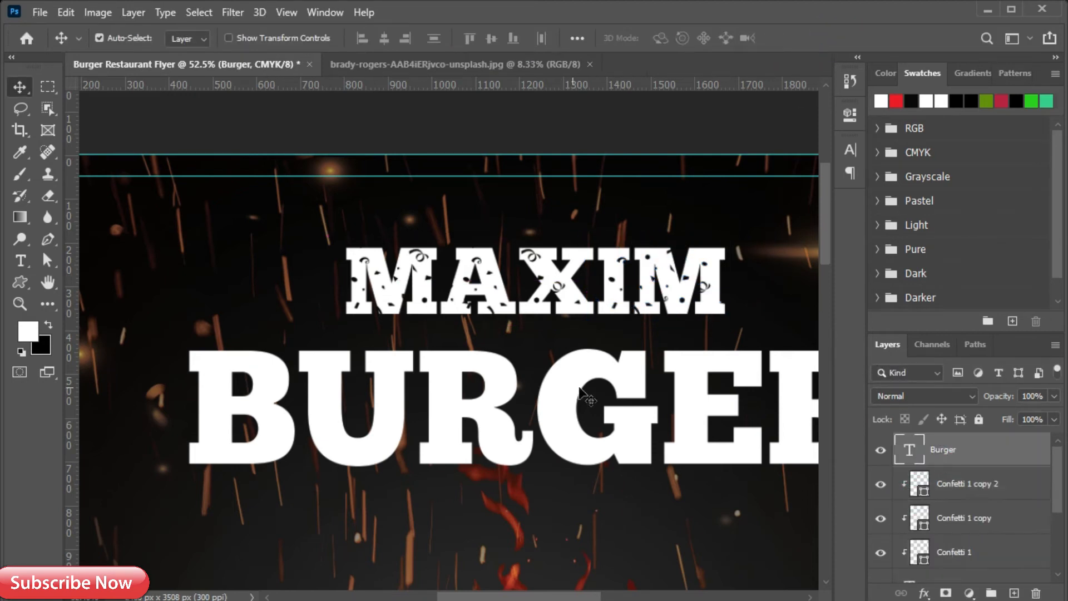
double_click(983, 459)
click(536, 468)
click(883, 217)
click(673, 319)
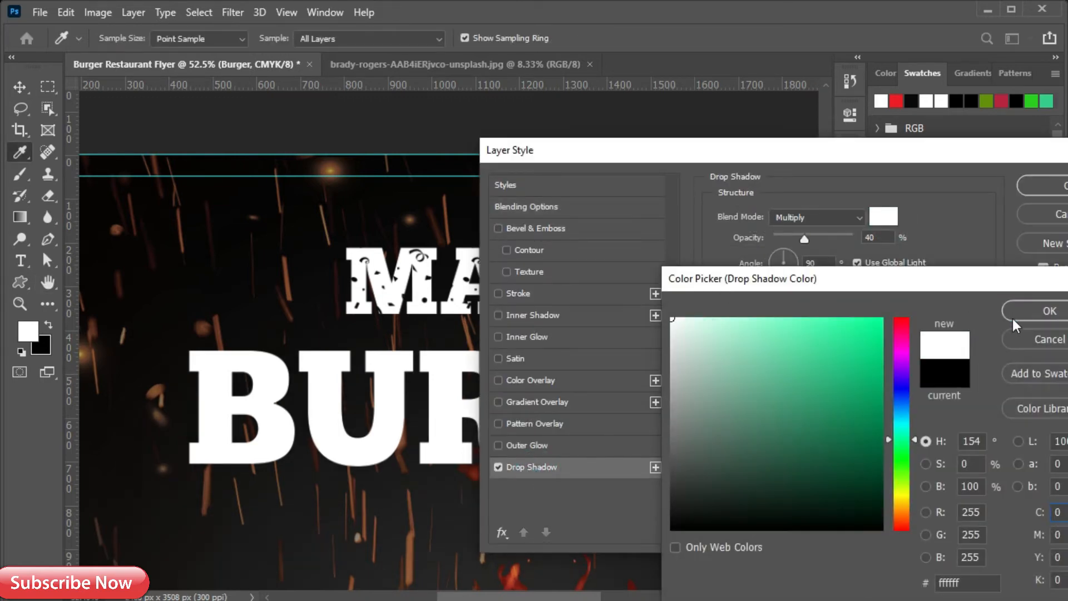
click(1012, 318)
Set the drop shadow's blend mode to Normal and opacity to 100%, adjust its distance, and apply the style
click(815, 217)
click(808, 207)
drag(845, 290, 780, 292)
click(840, 238)
drag(841, 238, 853, 238)
click(1045, 185)
Convert the BURGER drop shadow effect into its own separate layer
right_click(1032, 450)
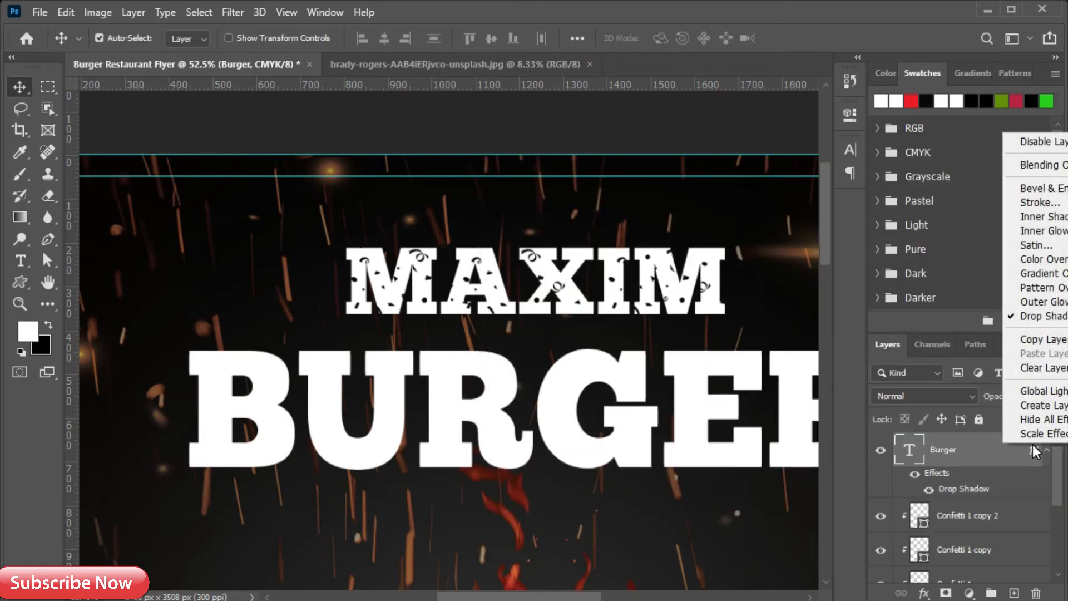
click(1040, 405)
click(505, 248)
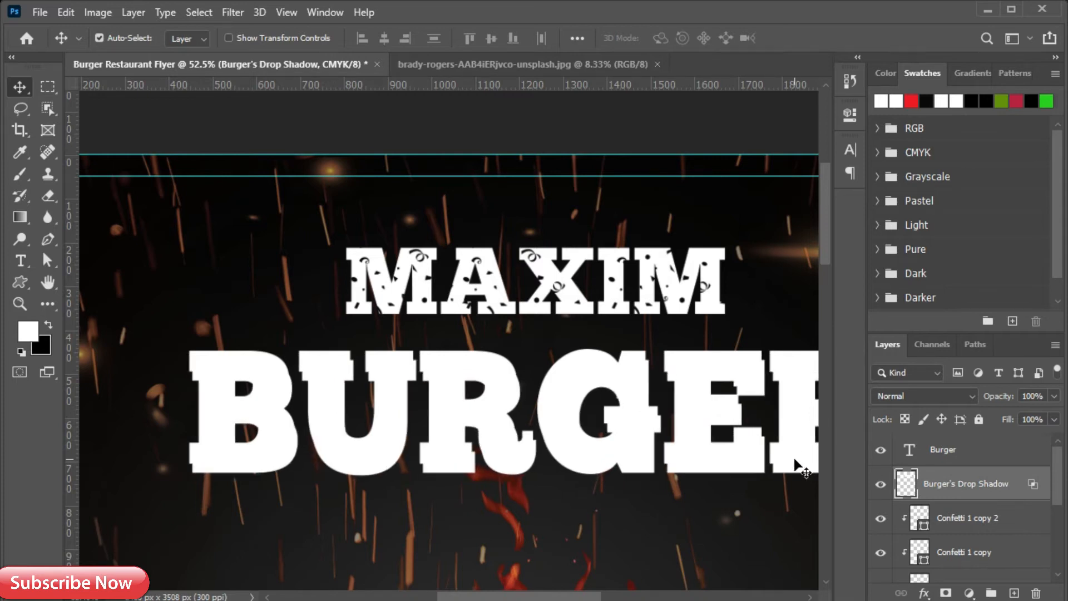
Cut the BURGER letter shapes out of the drop shadow layer, deselect, and nudge the remaining shadow slightly right and down
ctrl+click(905, 482)
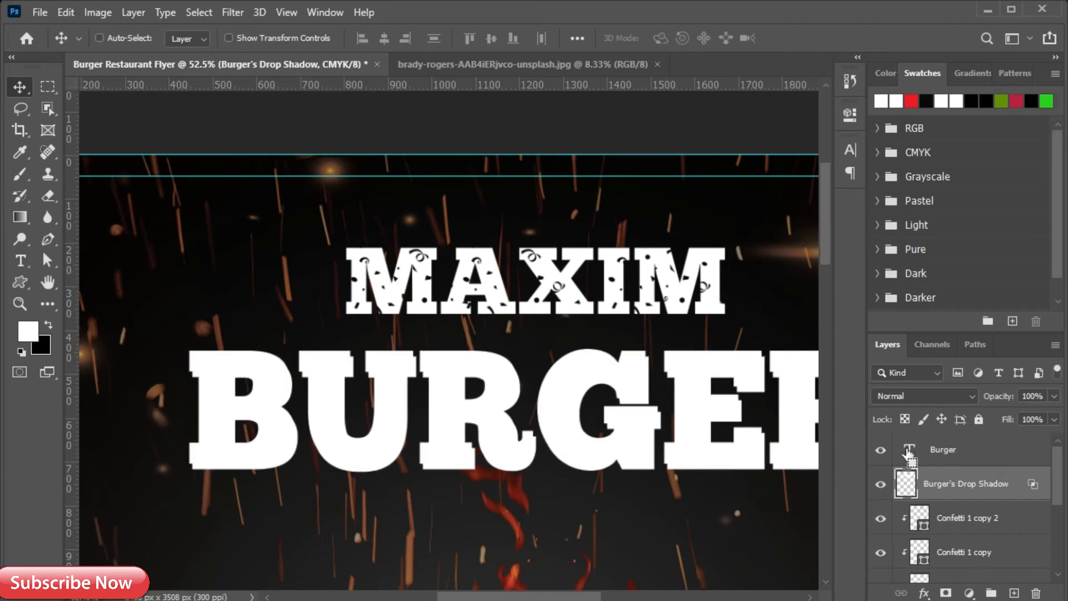
key(ctrl+d)
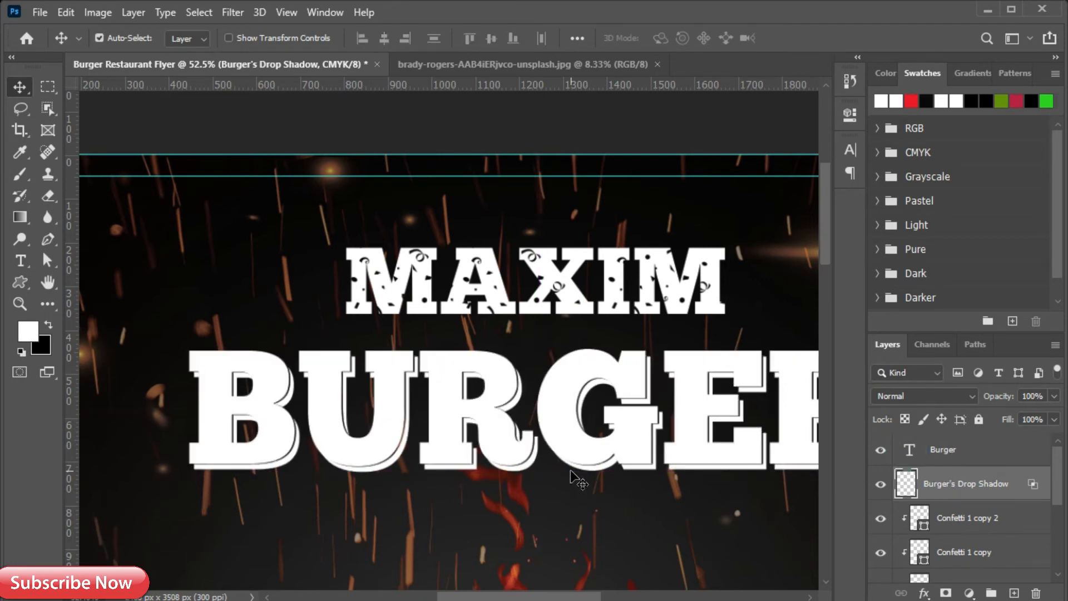
key(Right)
key(Down)
key(Down)
key(Down)
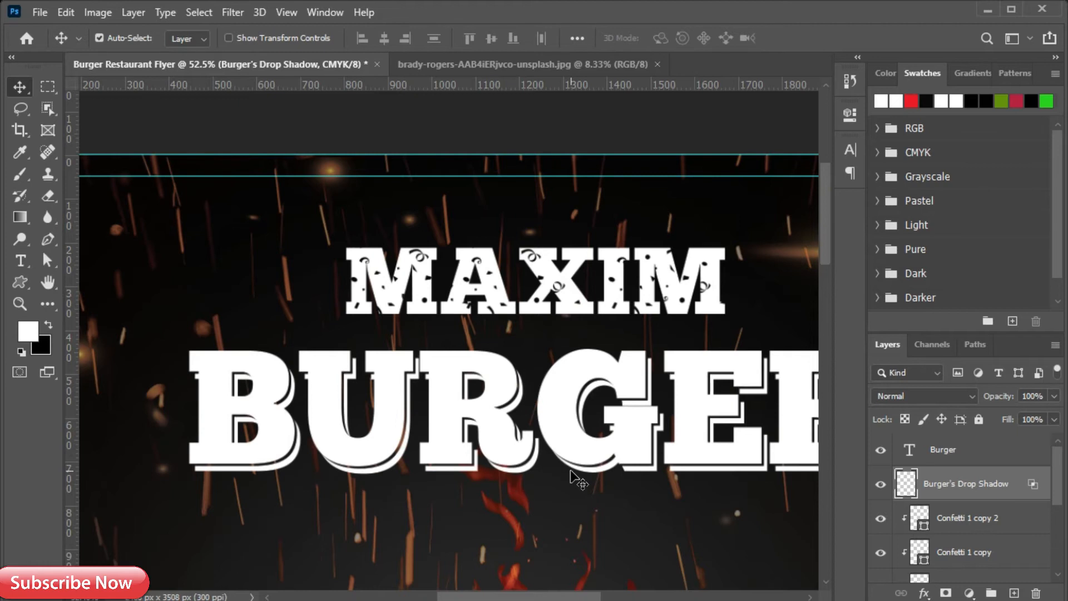
key(Right)
scroll(466, 389, down, 1)
drag(536, 390, 514, 388)
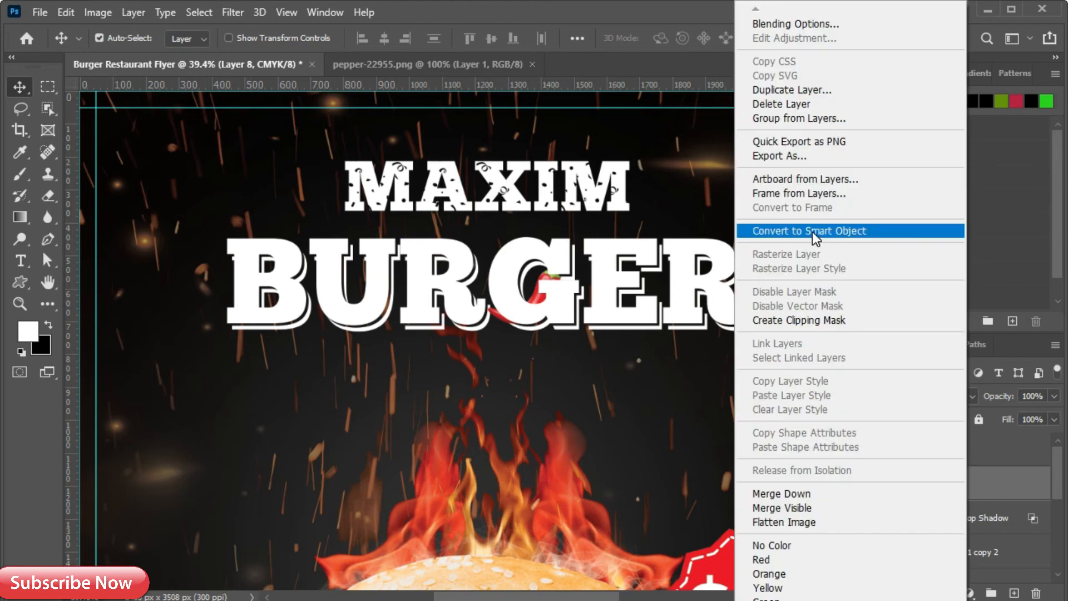
Convert the pepper layer to a smart object, scale the pepper down and place it by the R of BURGER
click(812, 232)
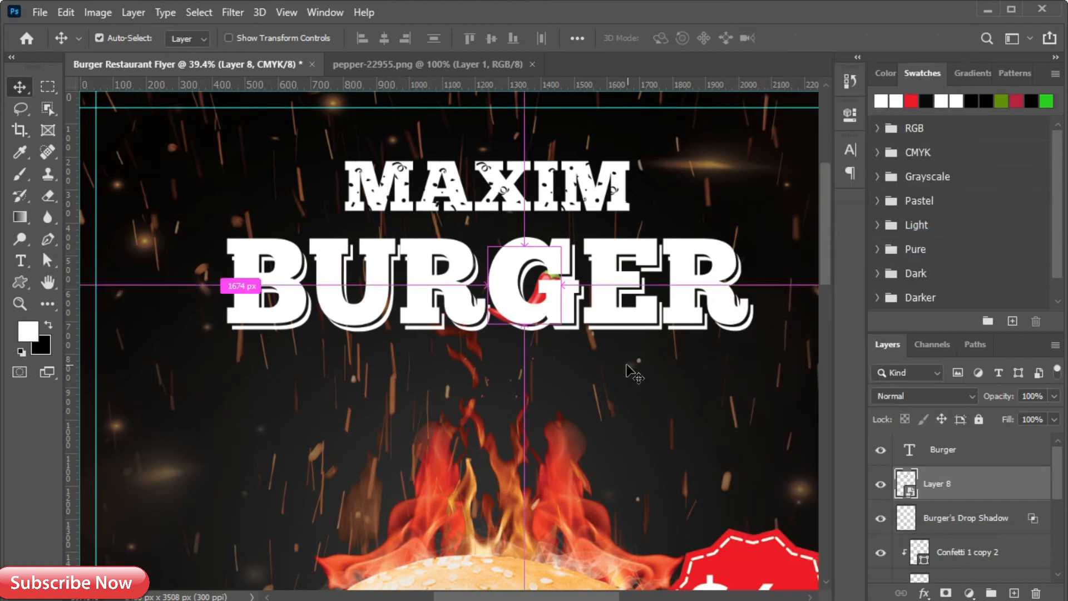
key(ctrl+t)
drag(554, 293, 726, 344)
key(Return)
Move the pepper layer above the Burger text, then scale it to 71.59% and rotate it -9.39° at the R's tail
drag(957, 449, 971, 497)
drag(748, 358, 736, 356)
key(ctrl+t)
drag(749, 298, 733, 331)
drag(760, 296, 753, 290)
drag(726, 329, 726, 337)
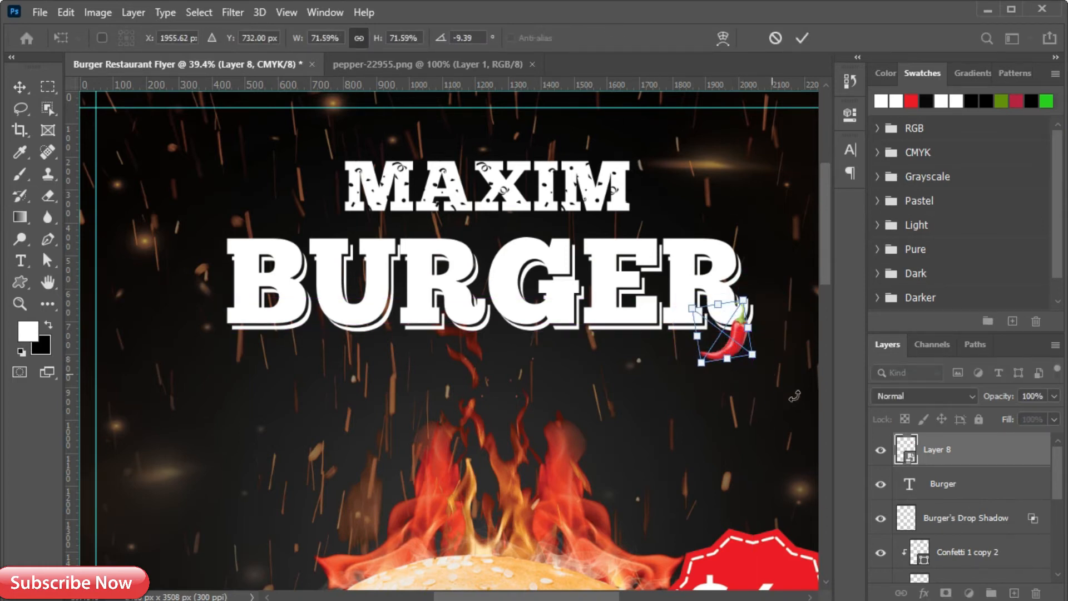
key(Return)
Add a layer mask to the pepper and brush out its stem where it overlaps the R
scroll(726, 316, up, 8)
drag(748, 293, 680, 365)
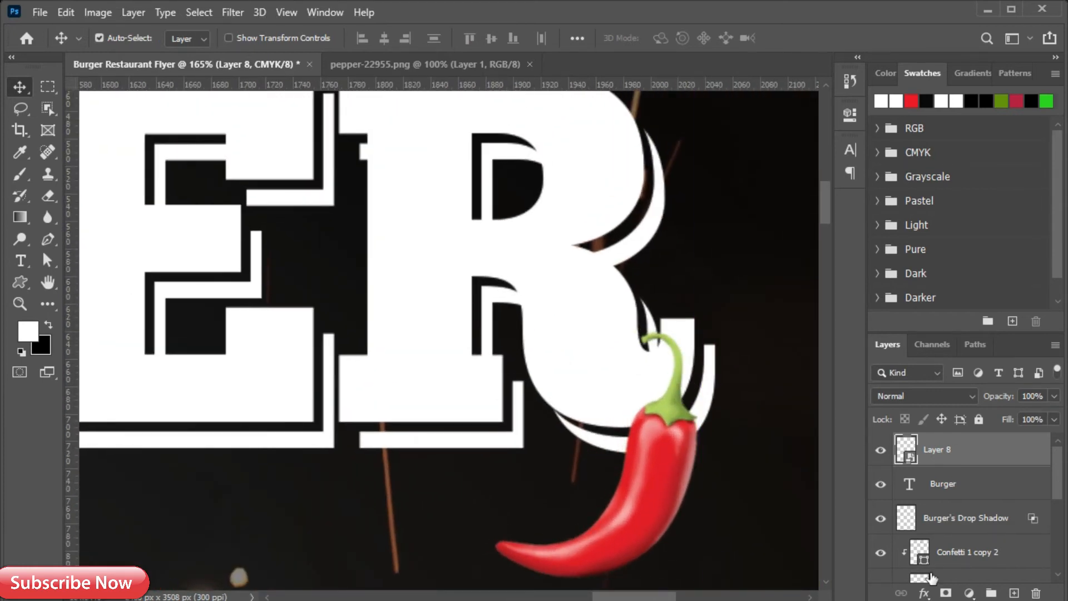
click(946, 593)
click(20, 175)
drag(531, 301, 477, 324)
key(bracketright)
key(bracketright)
click(628, 312)
Move and nudge the masked pepper so it hangs snugly from the tail of the R
key(v)
drag(668, 469, 649, 474)
key(Down)
key(Left)
key(Down)
key(Down)
key(Left)
key(Left)
key(Left)
key(Right)
key(Down)
key(Down)
key(ctrl+0)
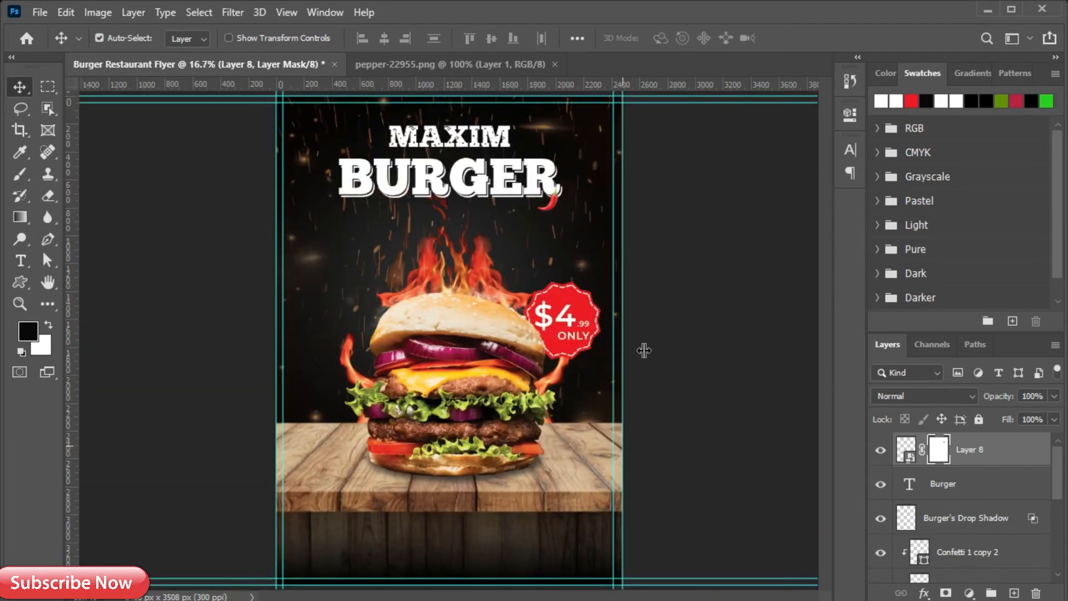
scroll(971, 503, down, 5)
scroll(970, 520, up, 3)
scroll(968, 526, down, 3)
shift+click(966, 464)
scroll(961, 468, up, 4)
scroll(960, 475, up, 1)
click(953, 460)
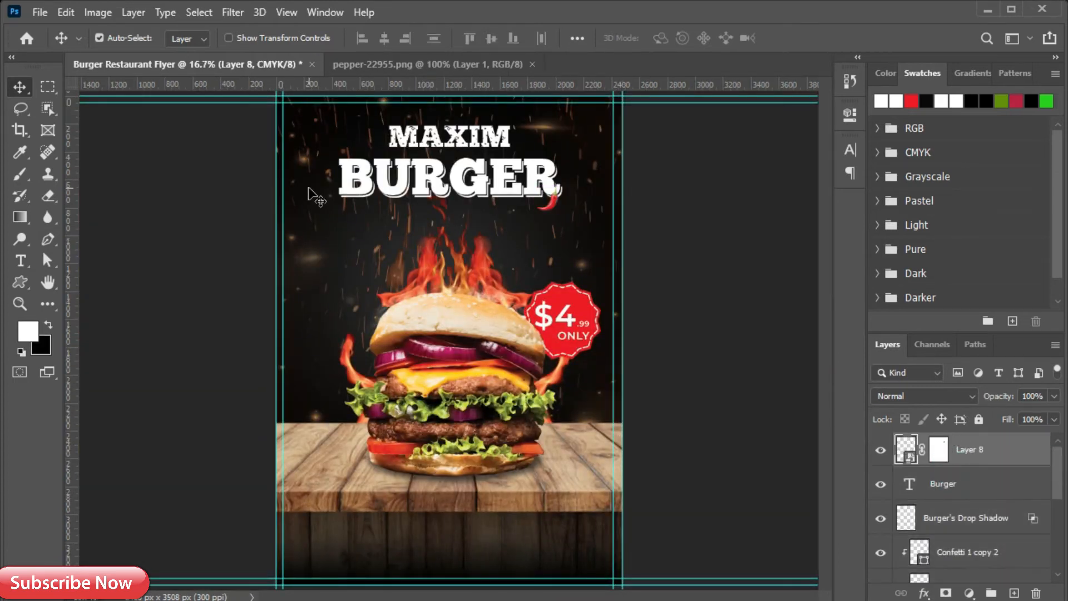
Place three closely spaced horizontal guides above the MAXIM text
scroll(412, 118, up, 5)
drag(410, 111, 402, 298)
scroll(423, 295, up, 2)
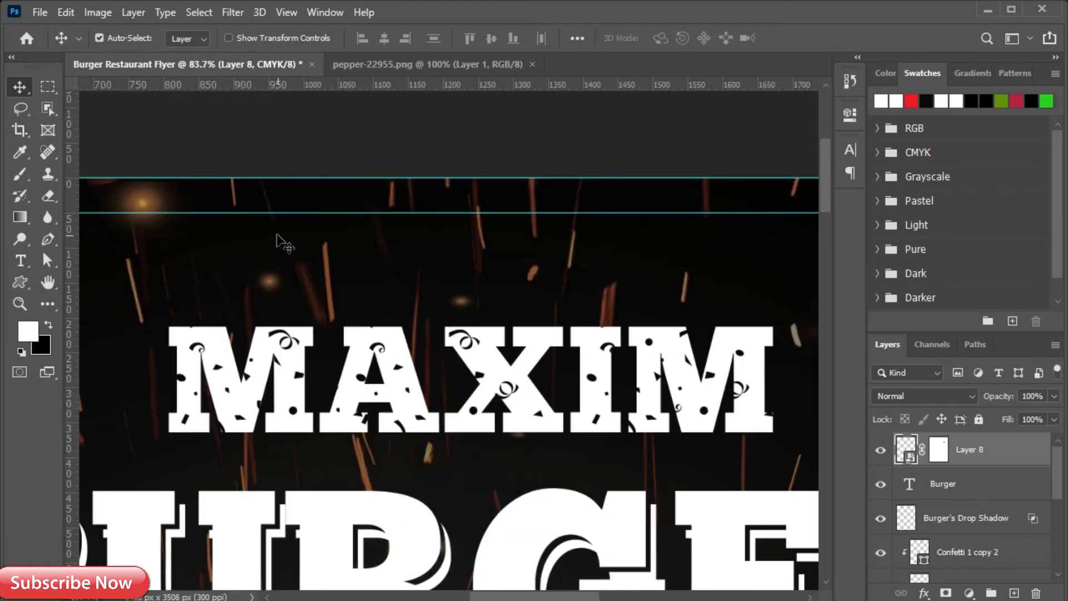
drag(398, 88, 389, 270)
drag(412, 89, 387, 289)
drag(468, 89, 430, 309)
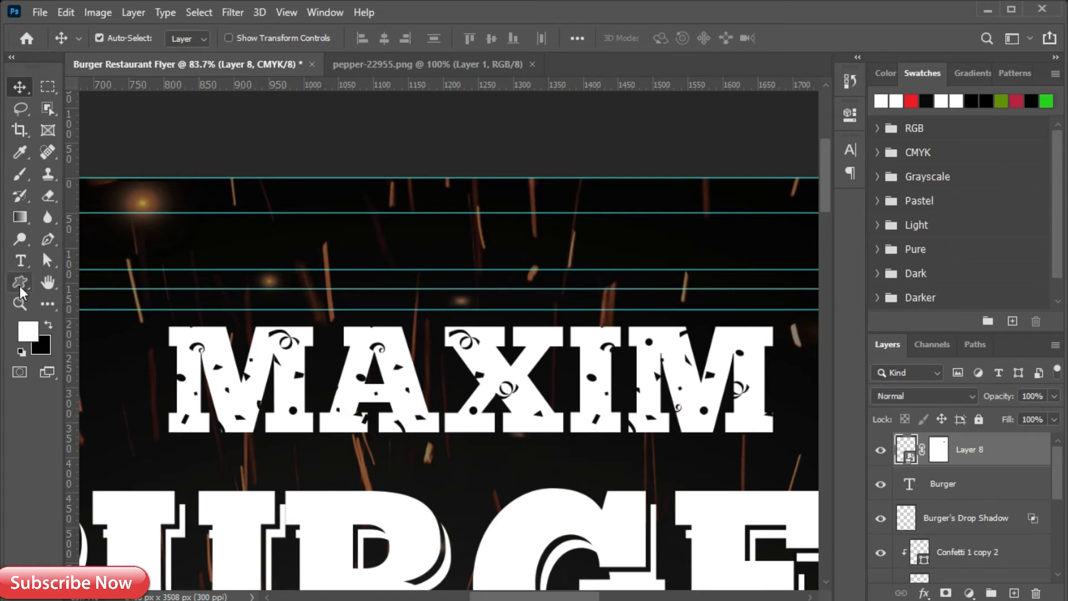
Draw a five-point star frame above MAXIM with the Custom Shape tool and fill it white
right_click(19, 287)
click(83, 314)
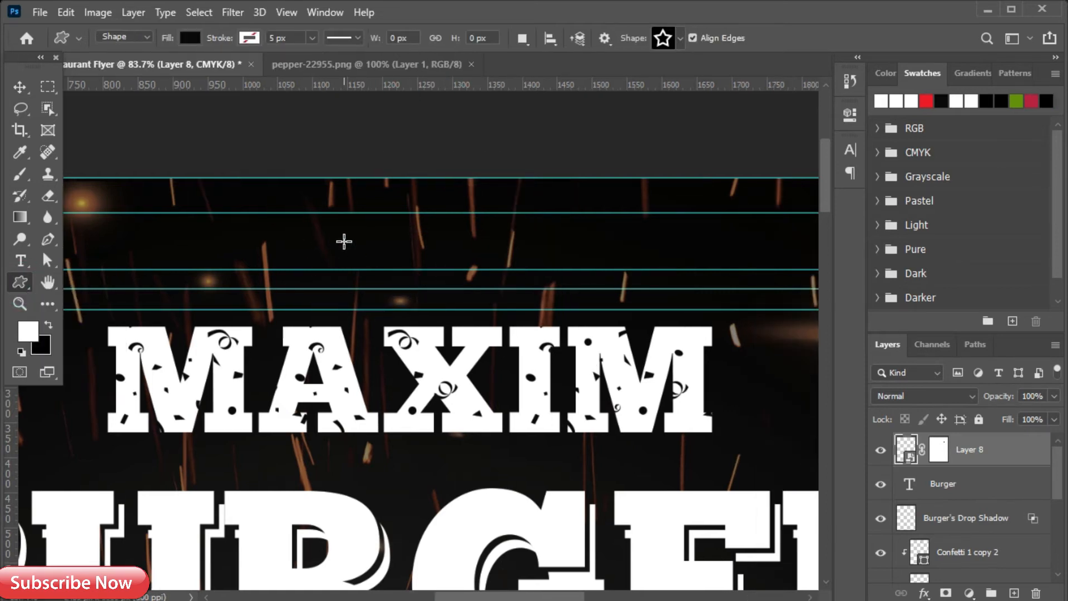
drag(343, 241, 377, 275)
click(250, 38)
click(189, 37)
click(85, 125)
Move the star above the middle of MAXIM and centre it horizontally on the canvas
key(v)
drag(373, 249, 499, 249)
key(ctrl+a)
click(384, 38)
key(ctrl+d)
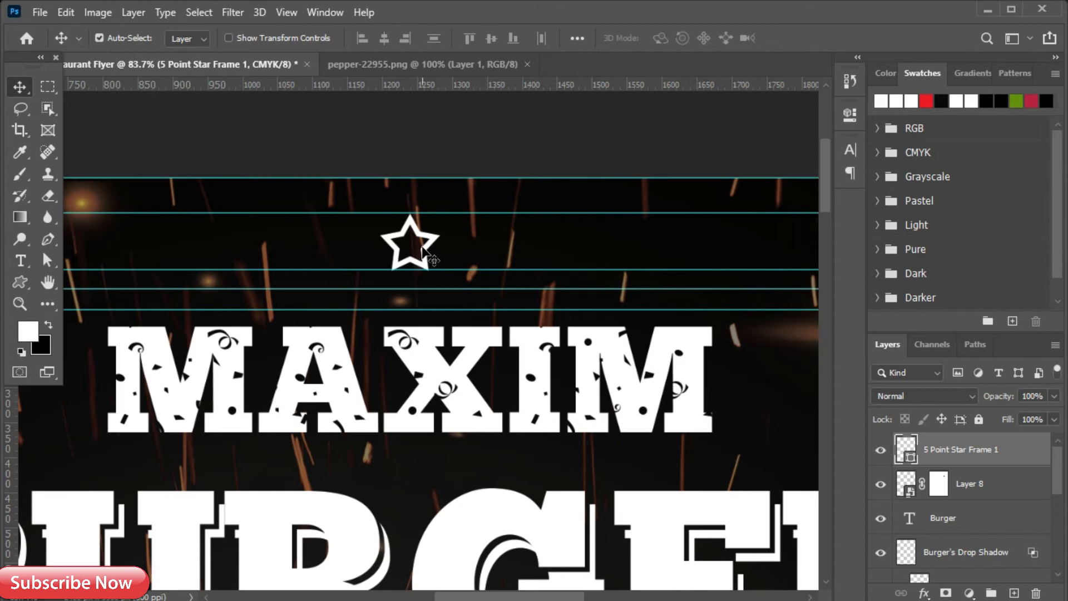
Duplicate the star to the lower right of the original and resize the copy to a medium star
drag(425, 246, 478, 262)
key(ctrl+t)
click(829, 40)
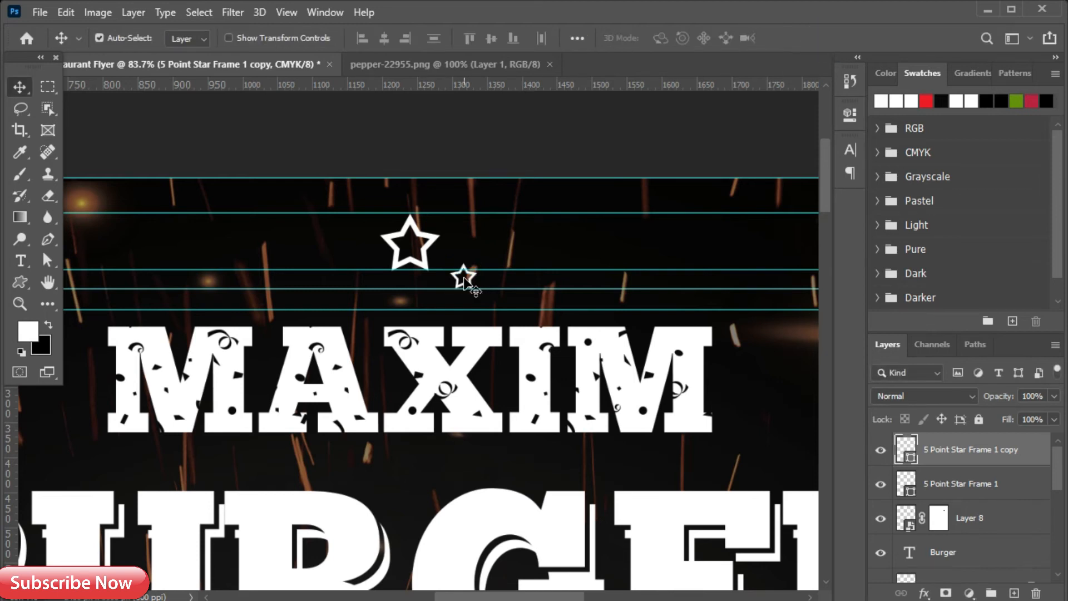
key(ctrl+t)
drag(476, 259, 490, 251)
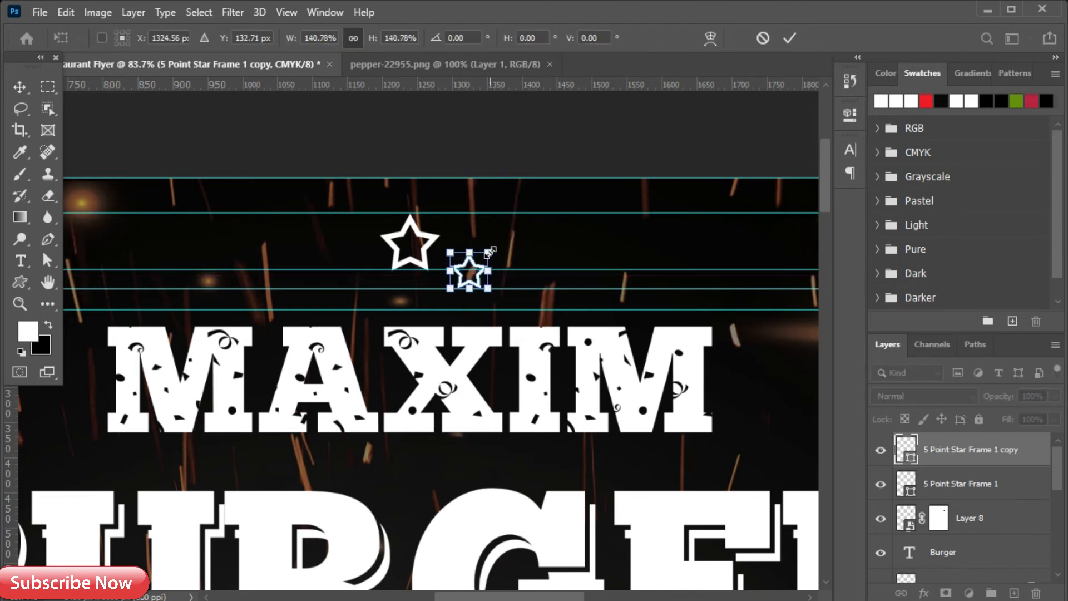
click(789, 38)
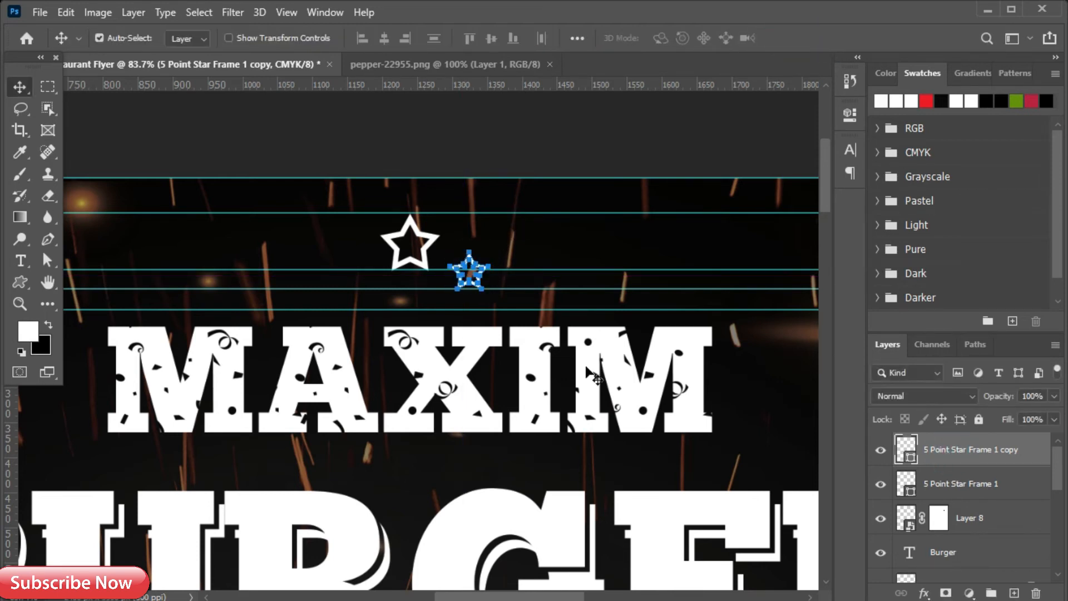
Copy the medium star to the large star's other side and add a smaller star at each outer end, forming a five-star arc
drag(485, 284, 349, 288)
ctrl+click(963, 483)
key(ctrl+alt+t)
drag(432, 286, 428, 306)
drag(489, 270, 451, 288)
click(829, 38)
drag(347, 309, 322, 299)
click(979, 469)
click(316, 305)
drag(395, 303, 523, 298)
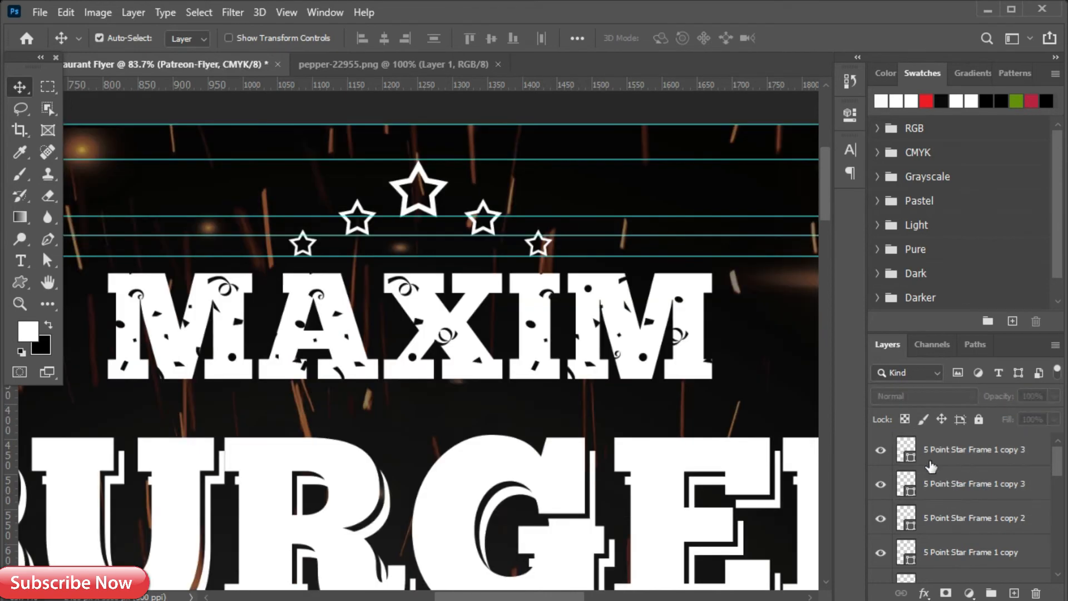
Group the five star layers as "star" and centre the group horizontally on the canvas
click(945, 483)
shift+click(946, 450)
key(ctrl+g)
double_click(945, 443)
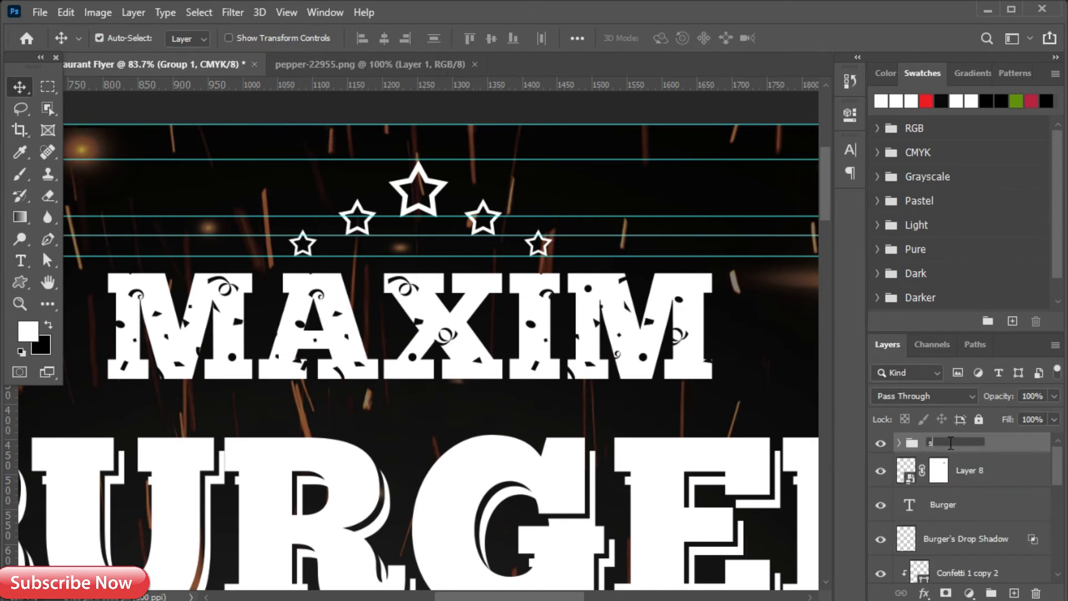
click(1027, 440)
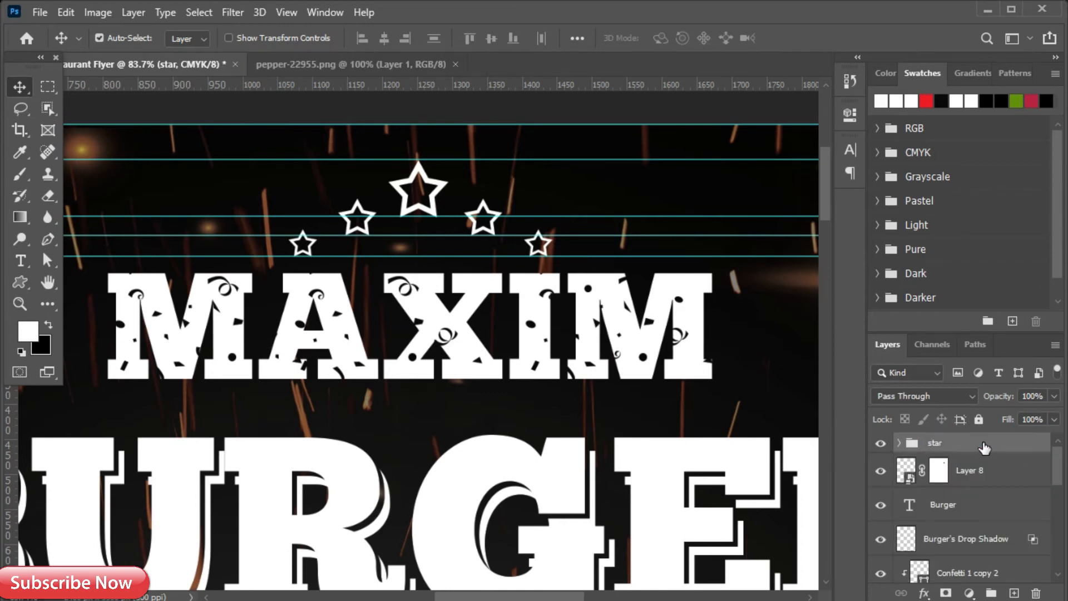
click(384, 38)
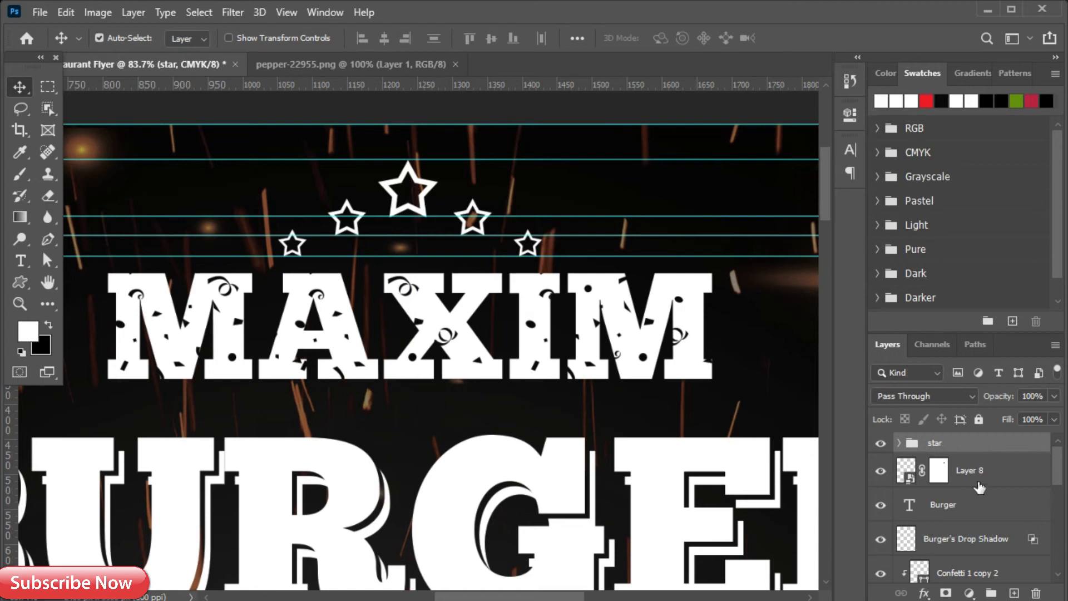
Group all headline layers, from the maxim text up to the star group, and name the group "main text"
scroll(962, 485, down, 3)
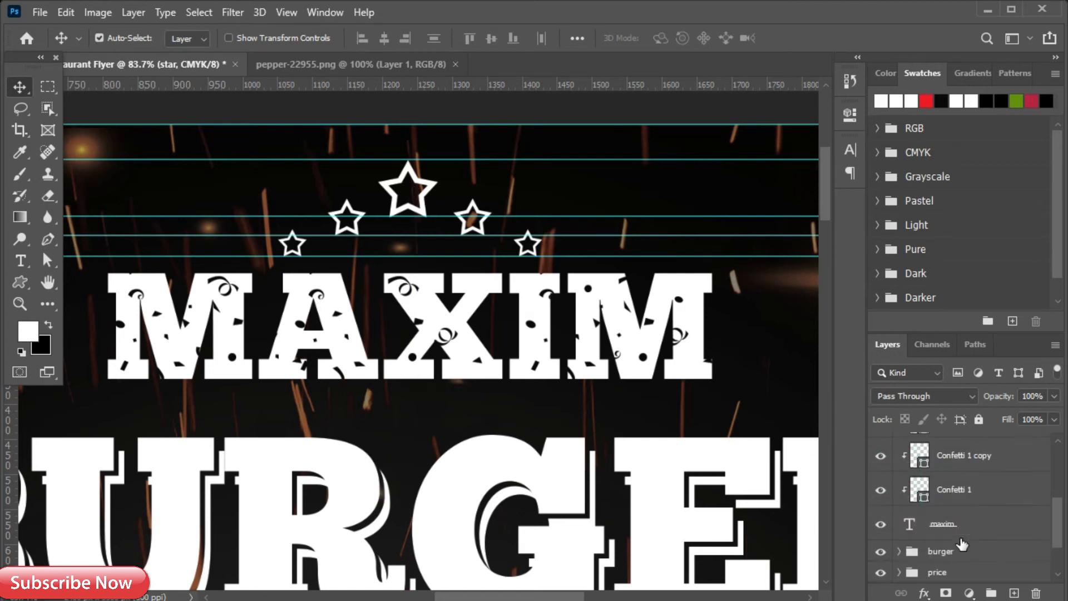
click(966, 527)
scroll(962, 522, up, 3)
shift+click(951, 449)
key(ctrl+g)
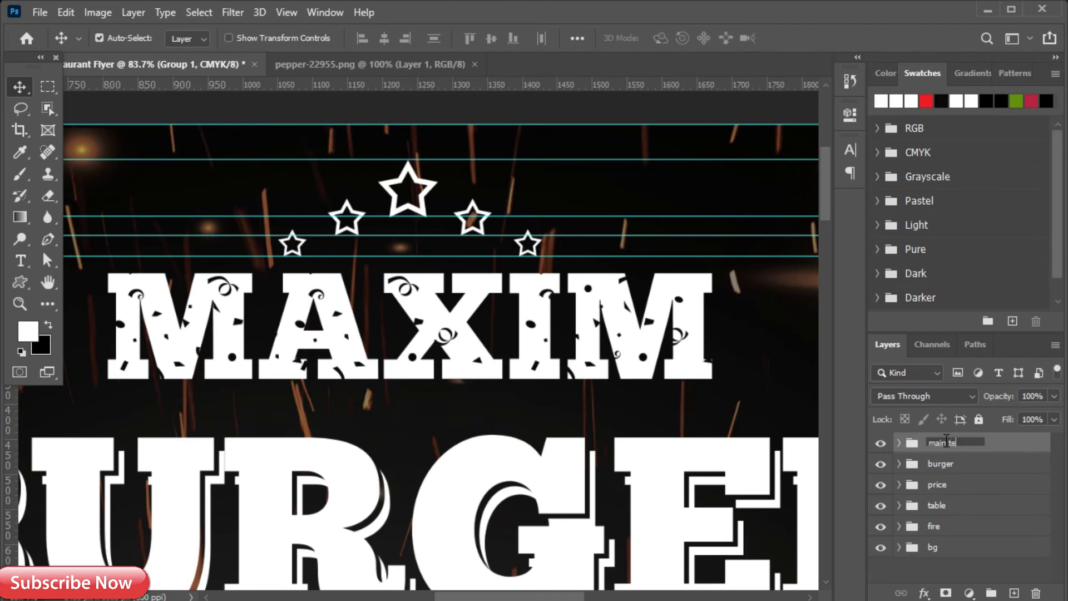
click(1022, 441)
key(ctrl+0)
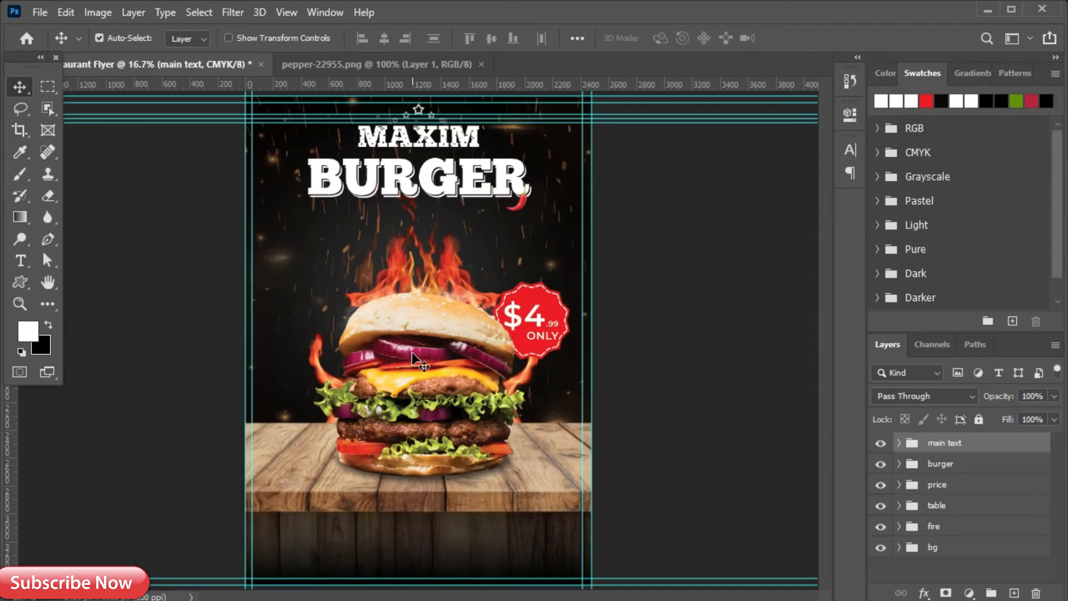
Add a left-aligned text line below the table reading "free parking | two drinks free | door open at 8 pm", copied from Notepad
click(257, 380)
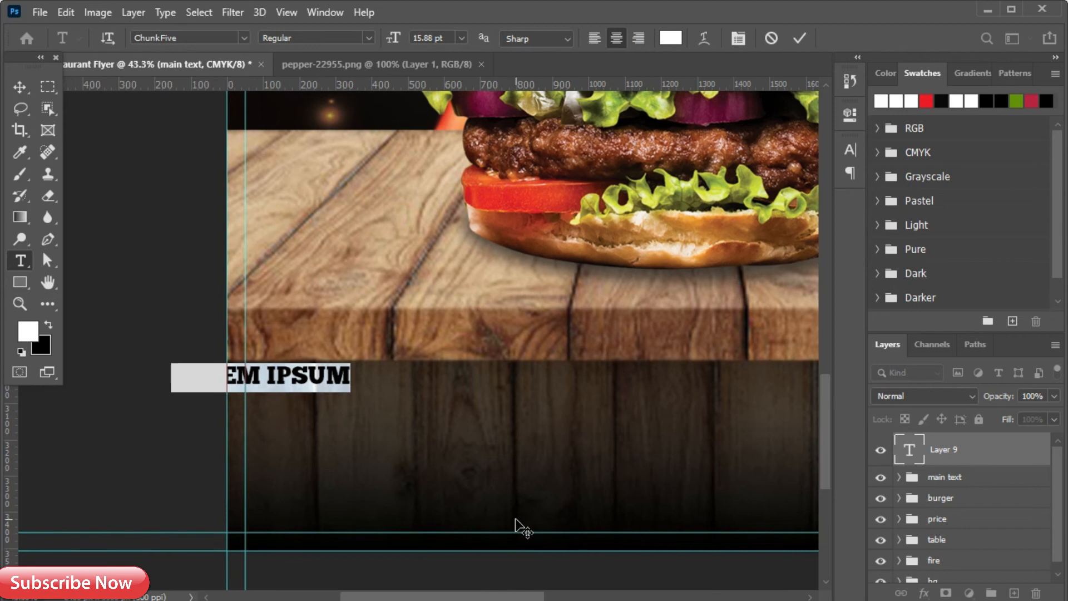
key(alt+Tab)
drag(1059, 151, 755, 151)
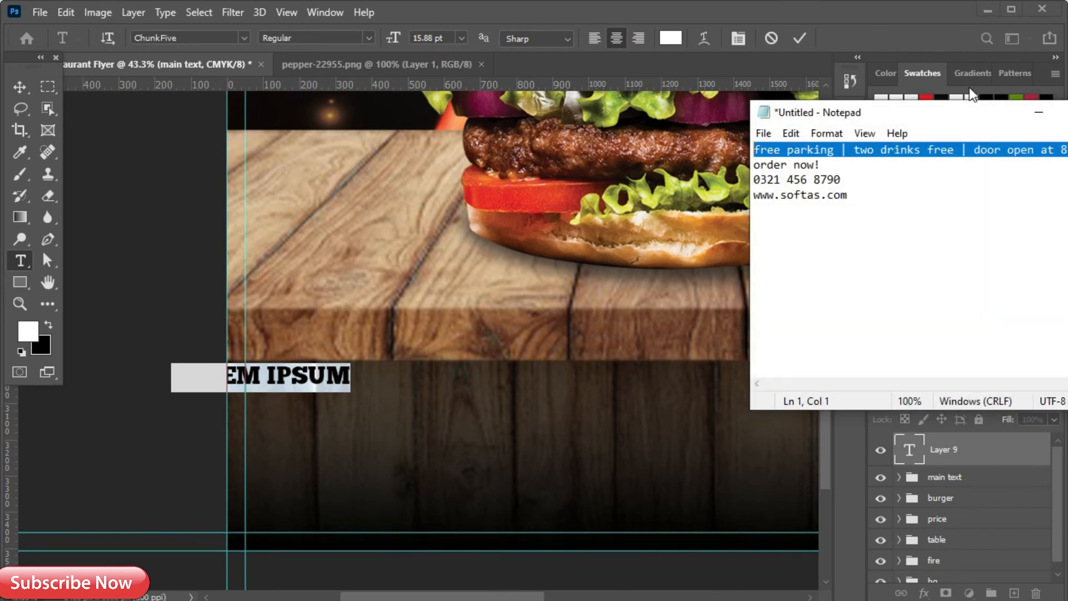
key(alt+Tab)
click(595, 34)
key(ctrl+v)
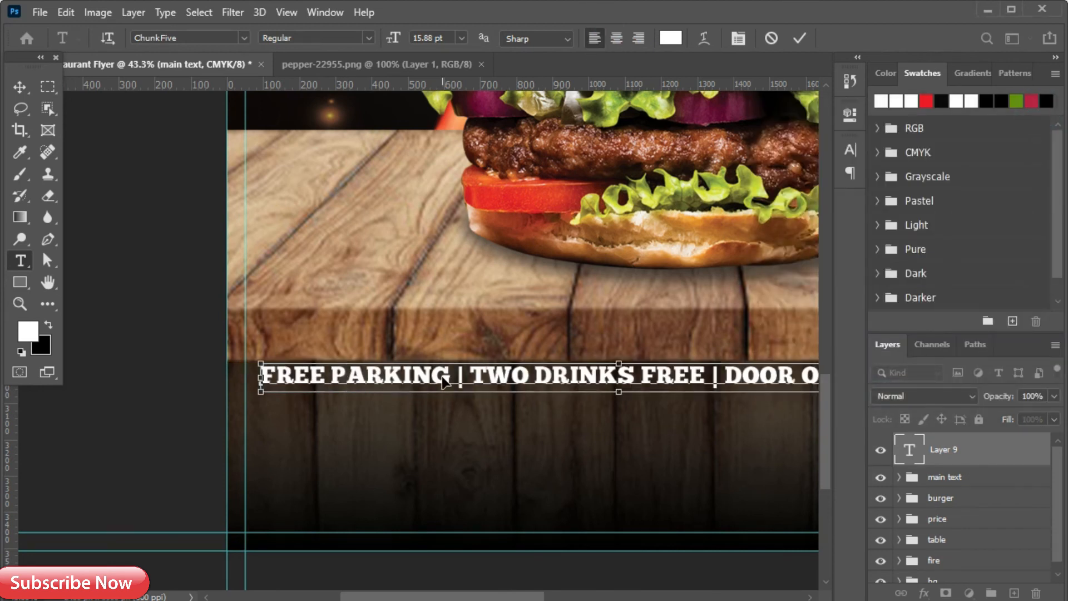
scroll(607, 245, down, 1)
click(798, 38)
drag(709, 165, 458, 253)
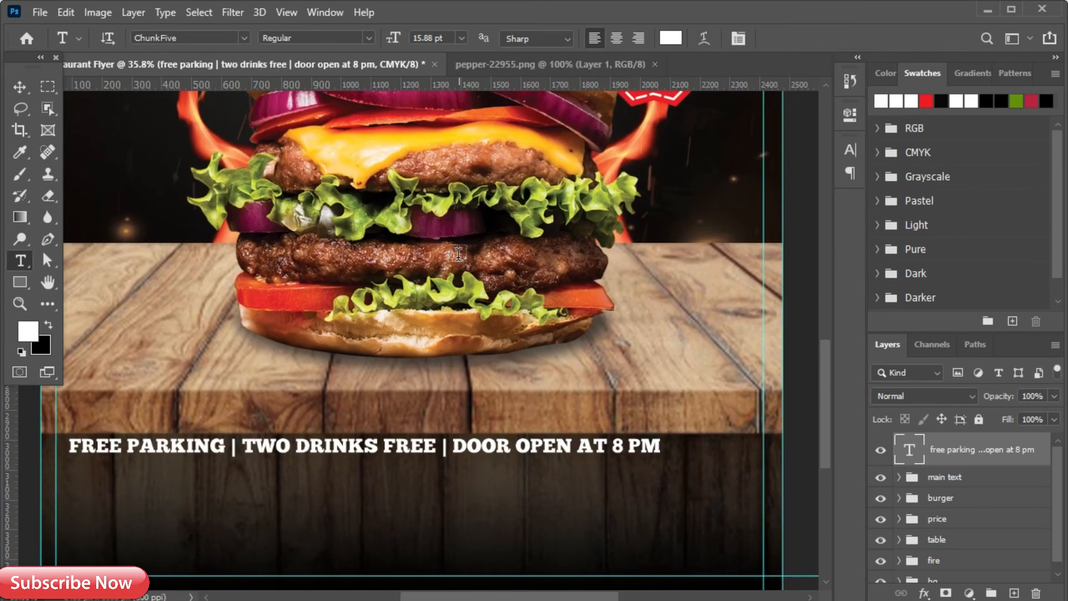
Set the free parking text line to Arial Bold at 20 pt
click(850, 150)
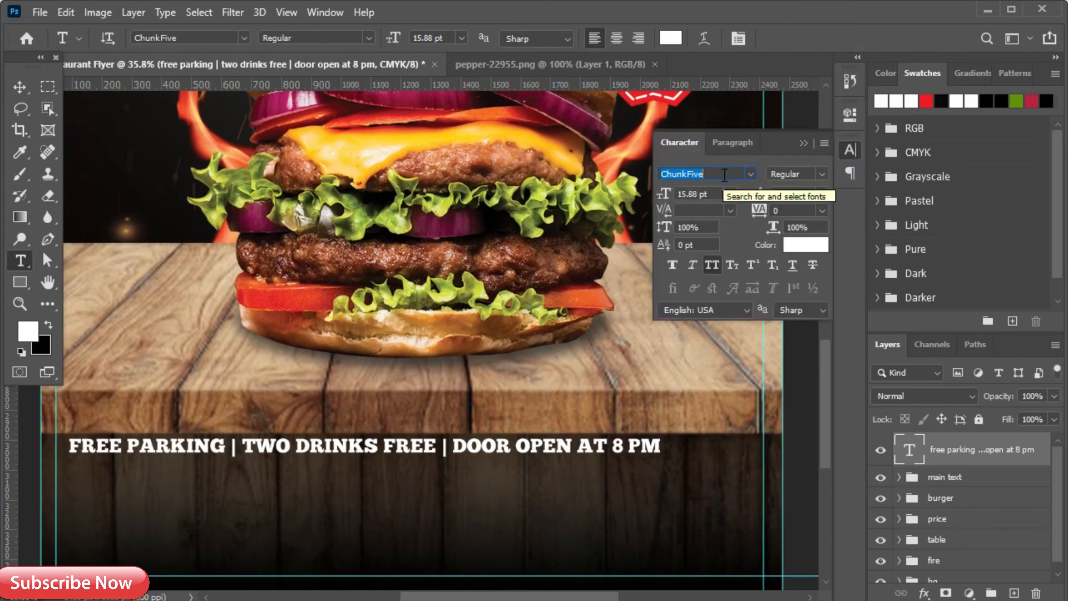
text(ar)
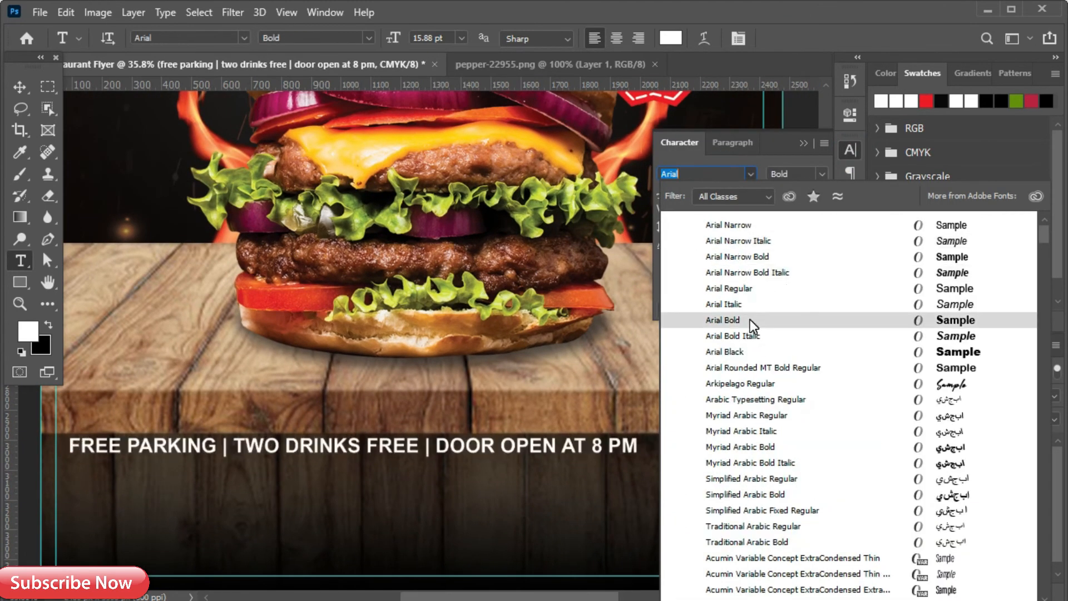
click(749, 321)
click(715, 195)
text(20)
key(Return)
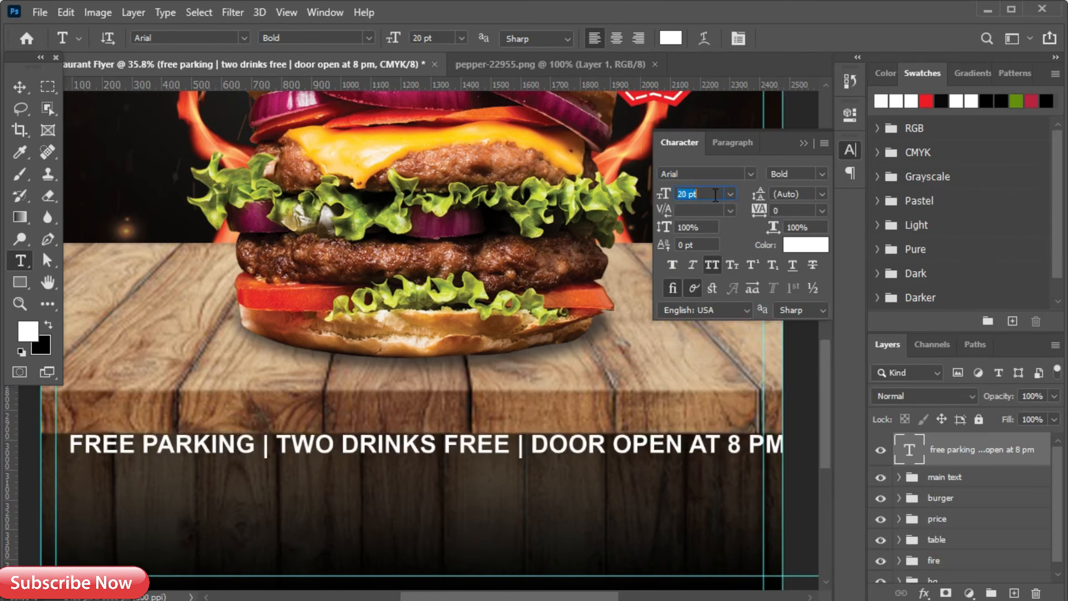
click(805, 143)
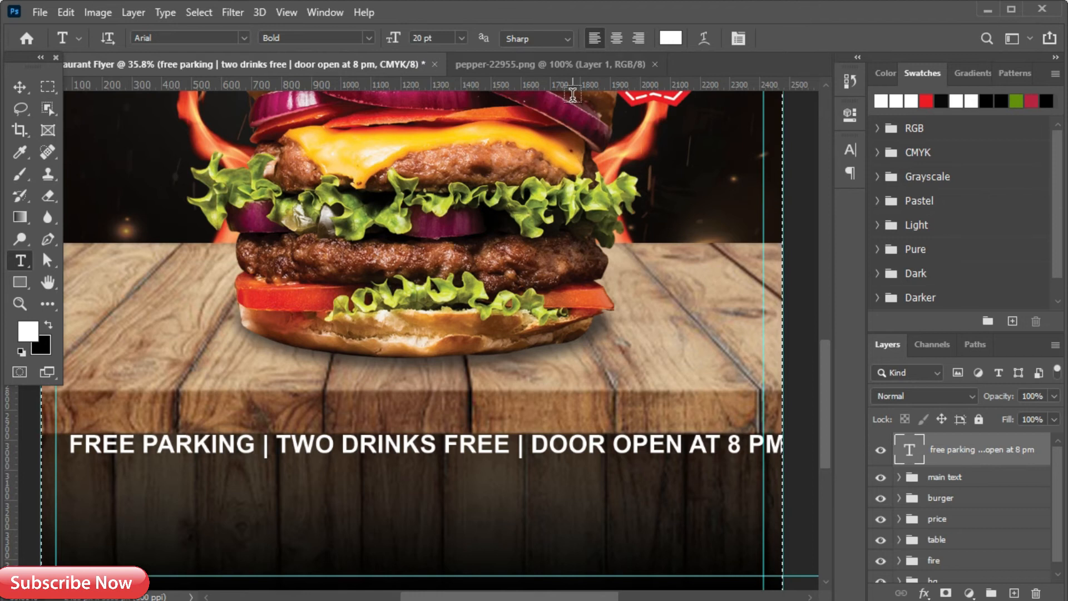
Centre the free parking line horizontally on the canvas, deselect, and nudge it down below the table edge
key(v)
click(385, 38)
key(ctrl+d)
key(shift+Down)
key(shift+Down)
key(shift+Down)
key(shift+Up)
Create a 700 x 300 px rectangle near the free parking line and fill it white
click(20, 282)
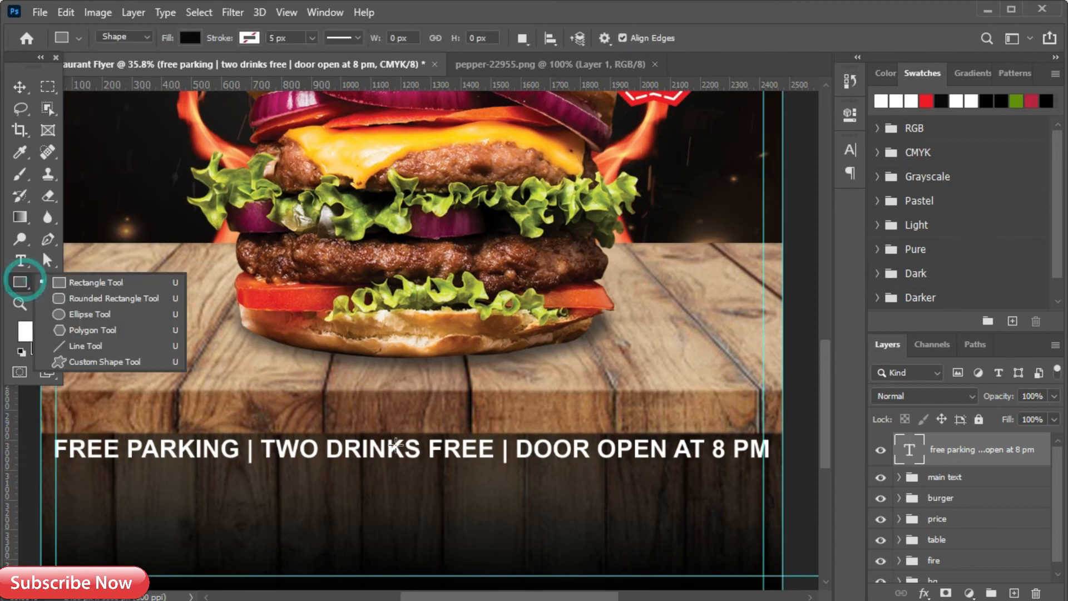
click(493, 267)
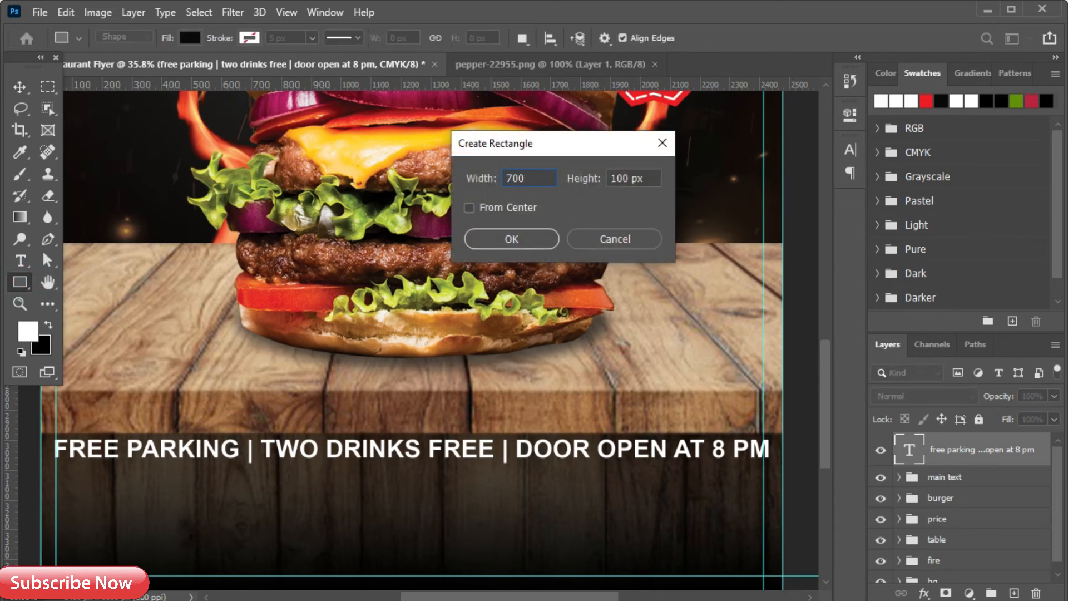
text(300)
click(548, 239)
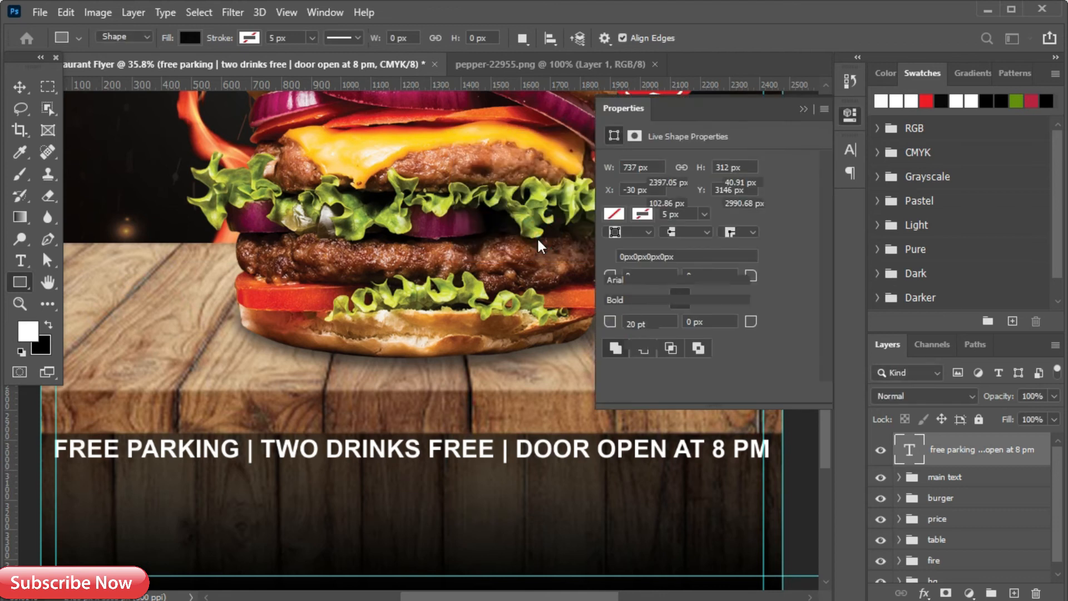
click(619, 213)
click(614, 302)
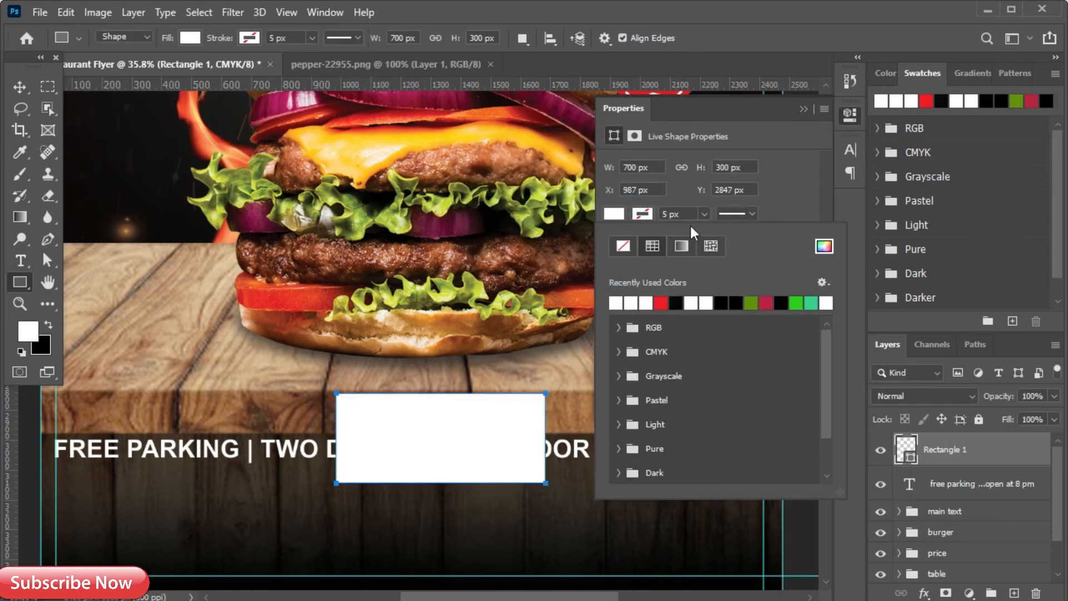
Round the white rectangle's corners to about 74 px and move it to the flyer's left edge below the free parking line
drag(615, 274, 682, 277)
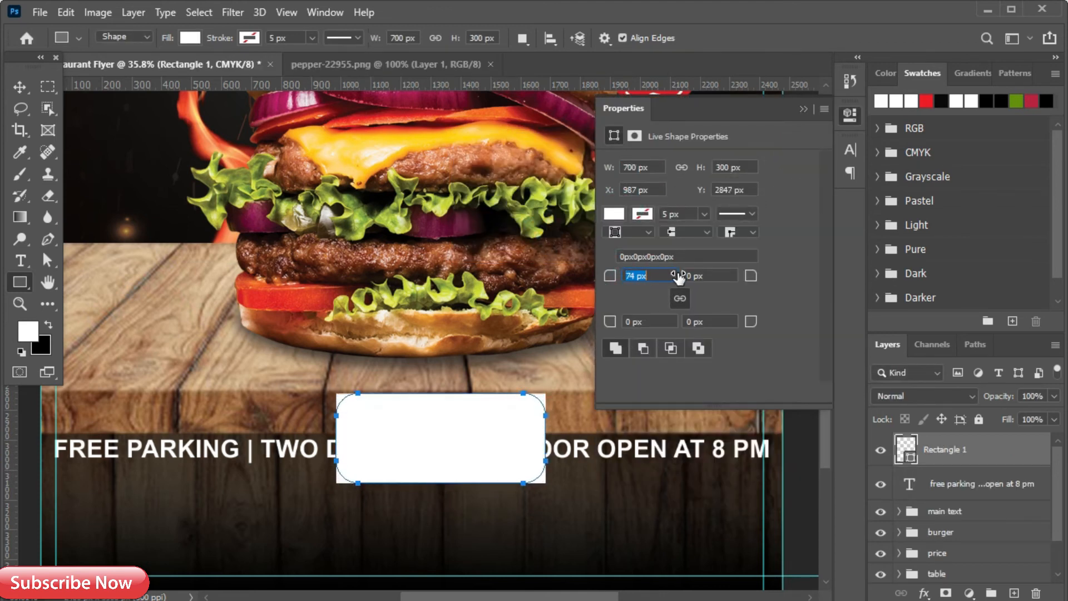
key(v)
drag(397, 417, 220, 405)
scroll(188, 396, up, 1)
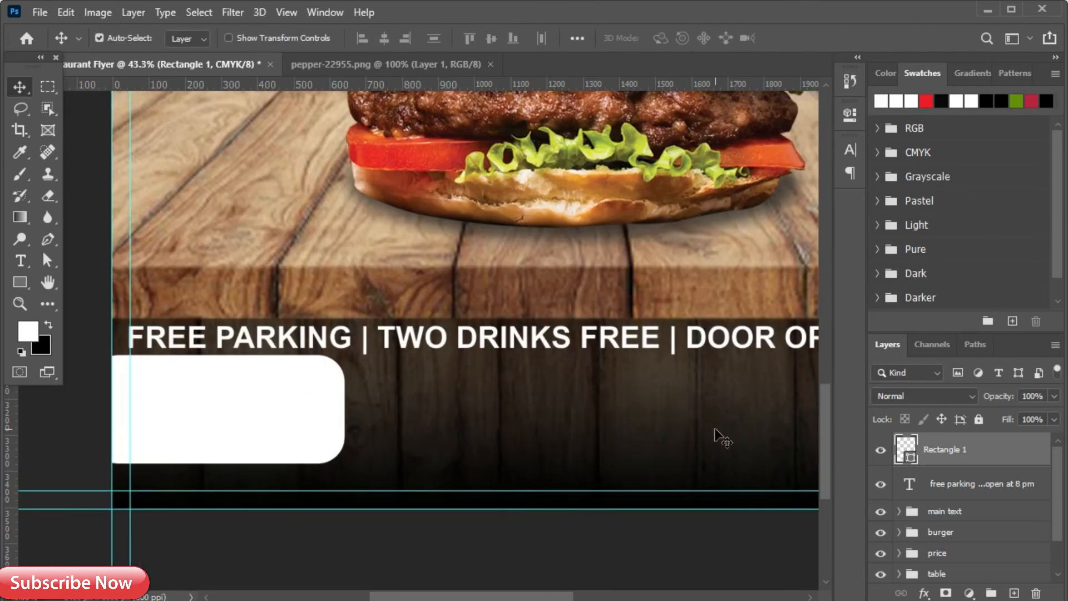
Add a two-line text beside the white rounded rectangle with "ORDER NOW!" and the phone number, copied from Notepad
key(t)
key(alt+Tab)
drag(841, 179, 745, 162)
click(1042, 115)
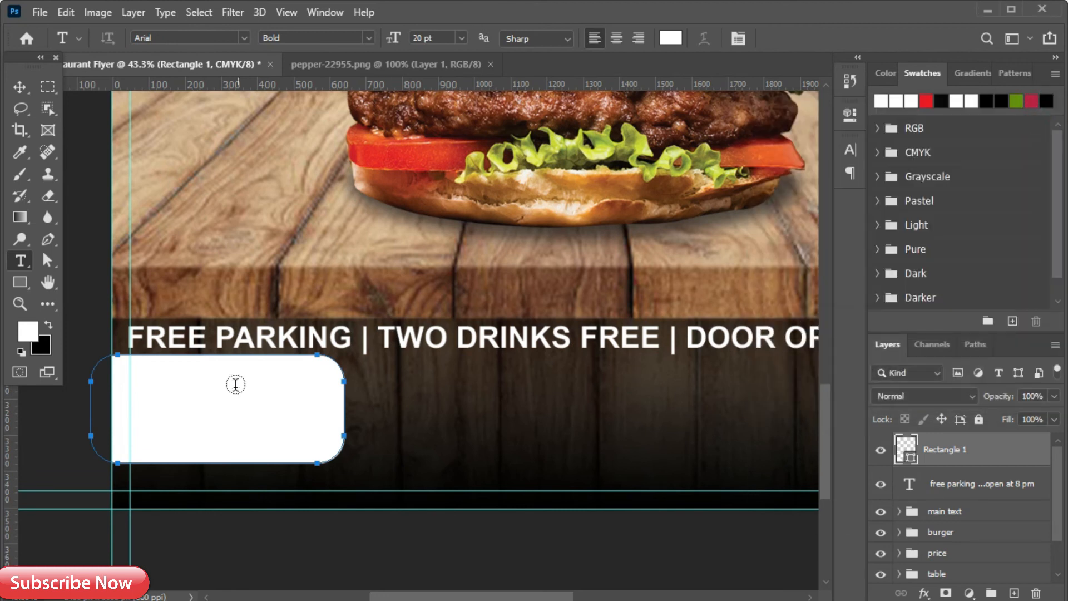
click(427, 443)
key(ctrl+v)
click(800, 38)
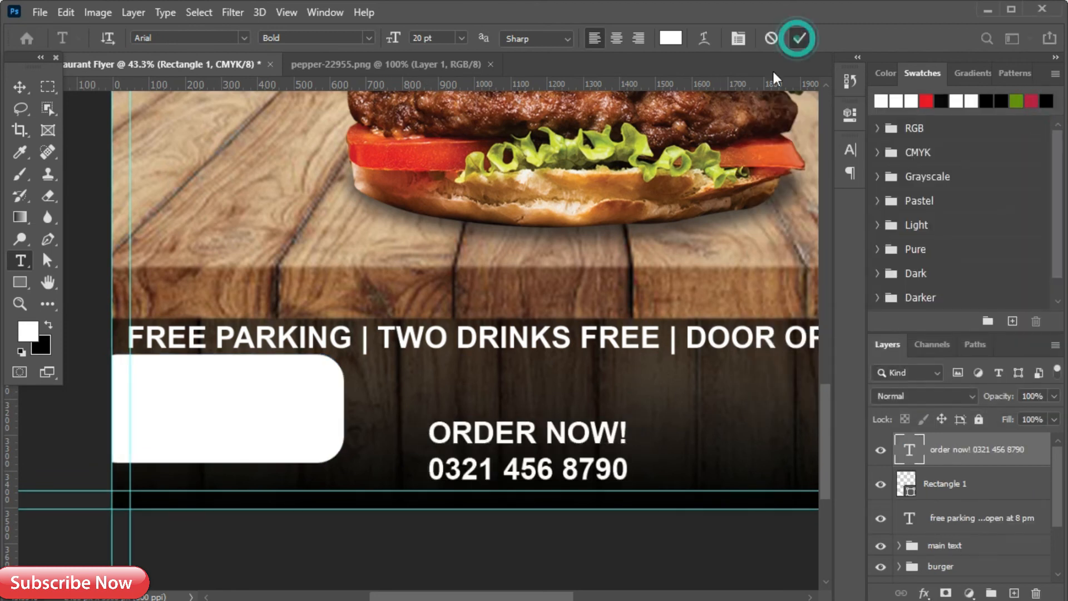
Colour the order text black and centre it horizontally and vertically on the white rounded rectangle, leaving nothing selected
key(v)
click(849, 150)
click(797, 245)
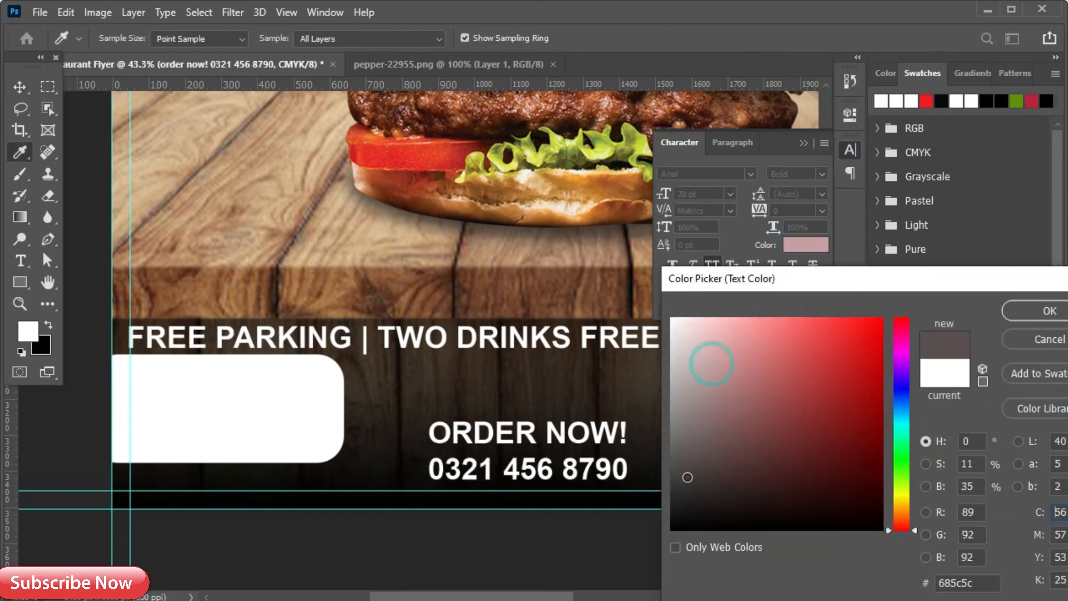
click(686, 548)
click(1029, 310)
click(384, 37)
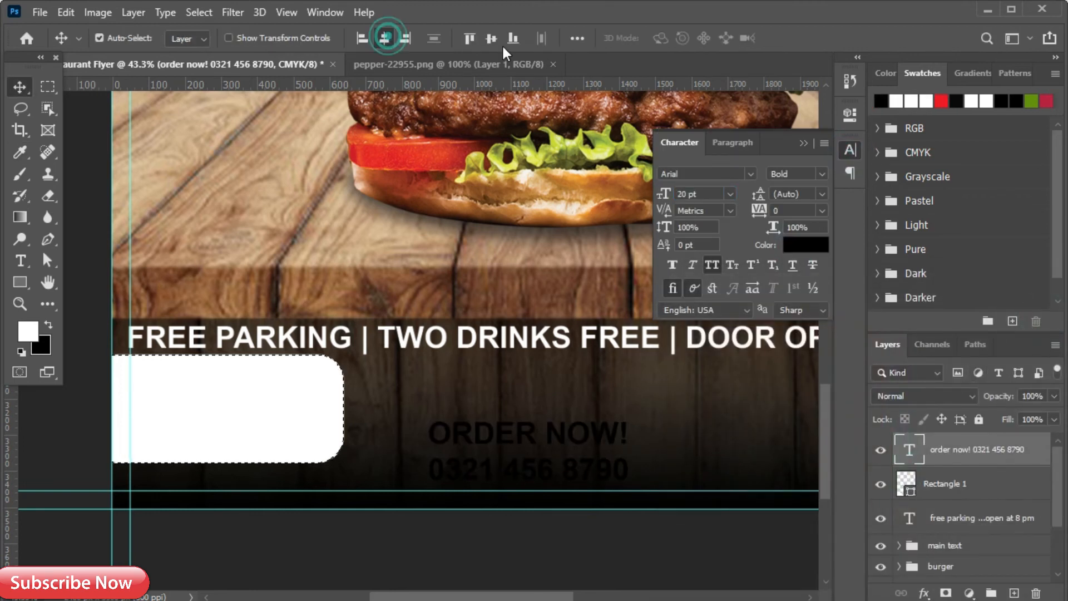
click(490, 37)
key(ctrl+d)
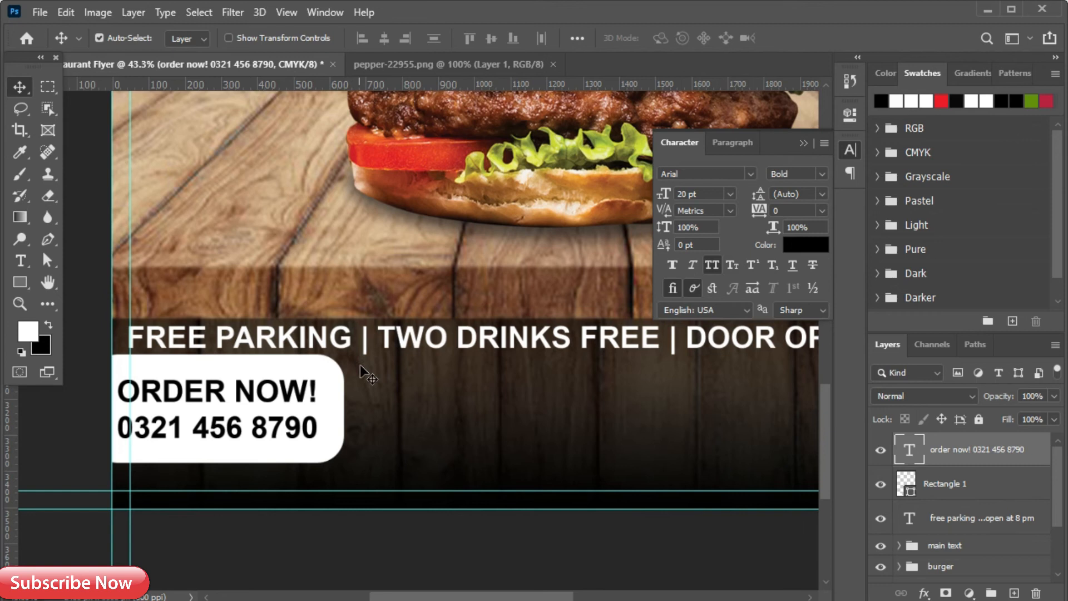
Slightly reduce the white rectangle's height and nudge it down together with the order text
click(332, 431)
key(ctrl+t)
drag(215, 358, 219, 362)
click(829, 38)
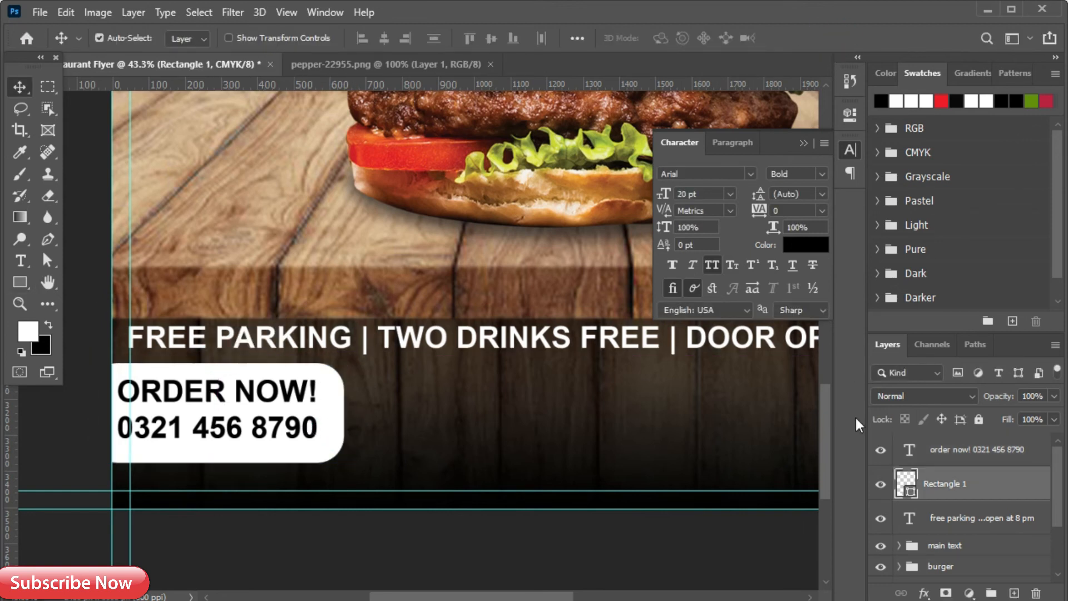
click(927, 459)
ctrl+click(939, 486)
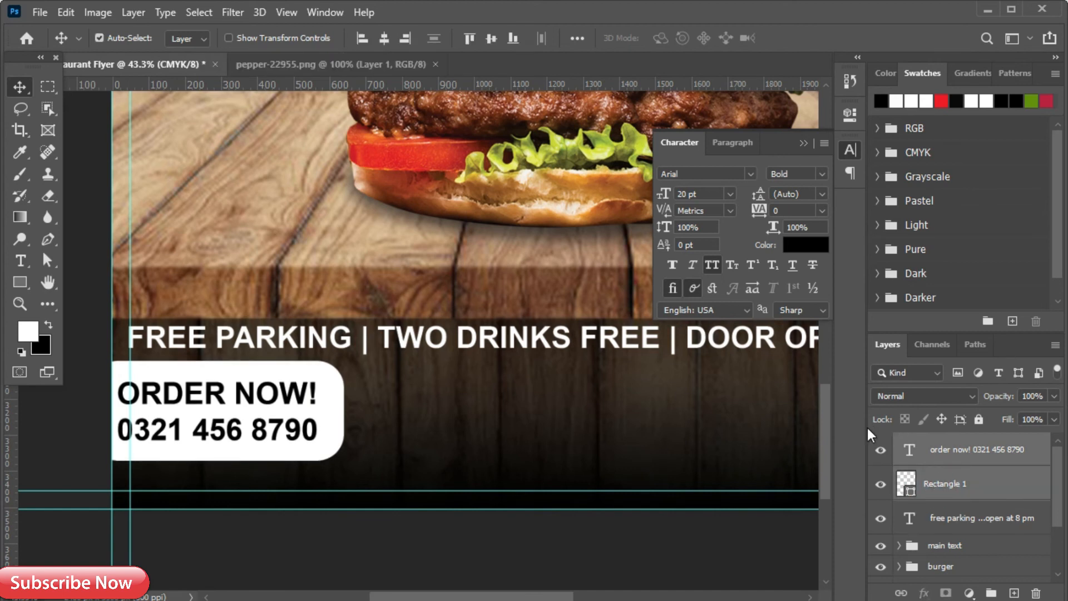
key(Down)
key(Down)
Nudge the free parking text line down slightly below the table edge
click(491, 342)
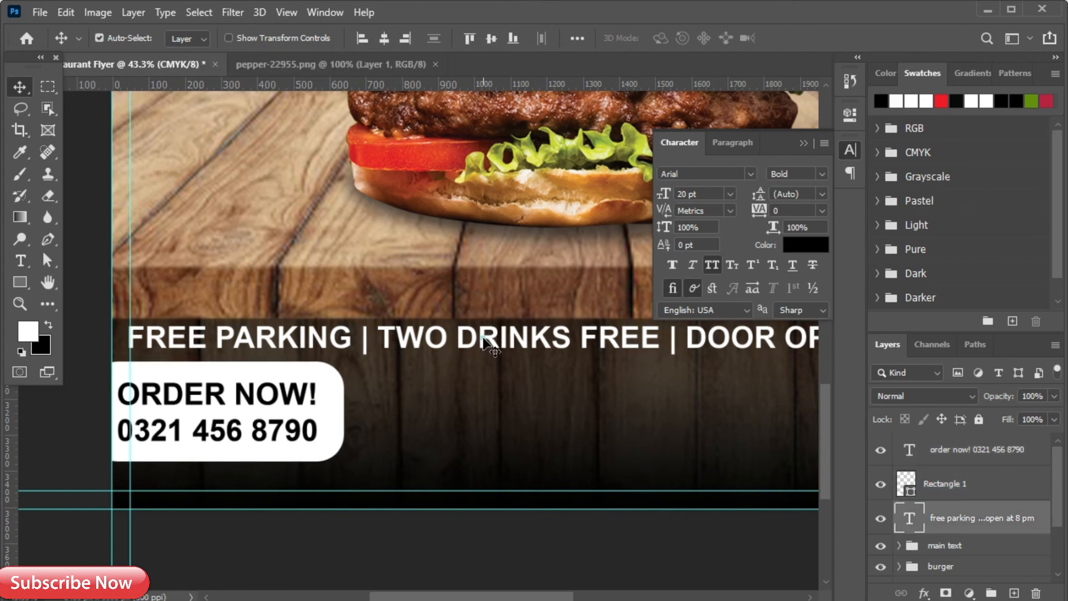
key(Down)
key(Down)
key(Down)
key(Down)
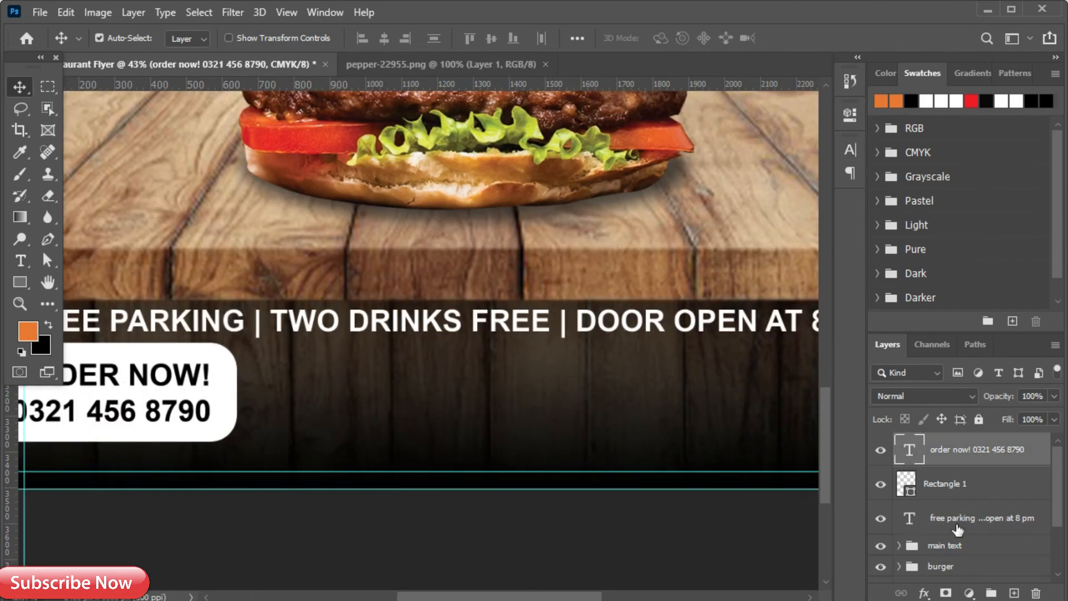
Recolour the free parking text line to light orange, about #ffa466
click(956, 525)
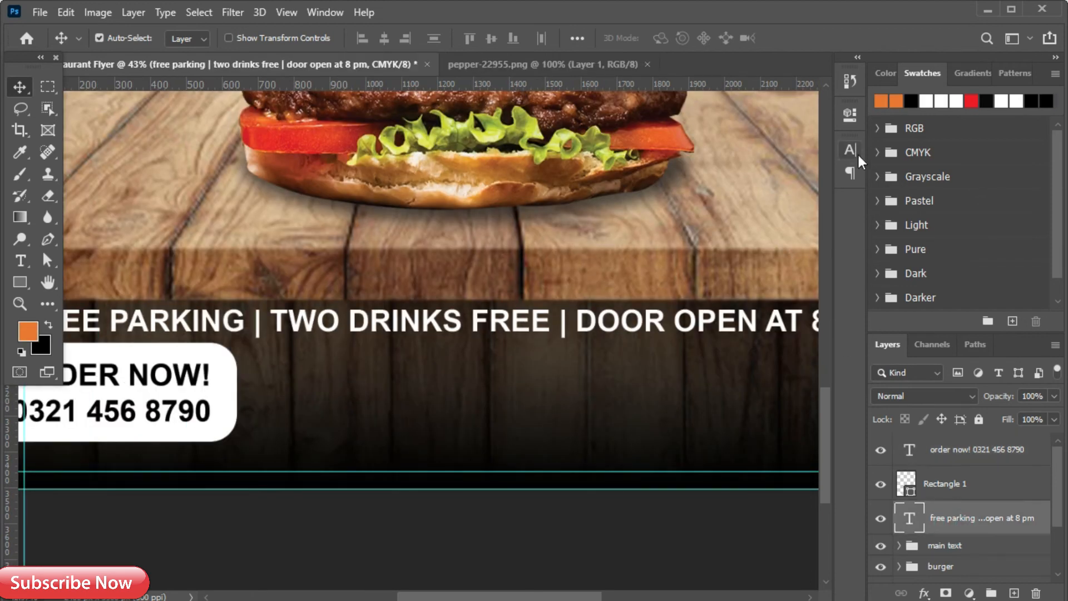
click(851, 151)
click(792, 246)
click(29, 330)
drag(829, 328, 798, 318)
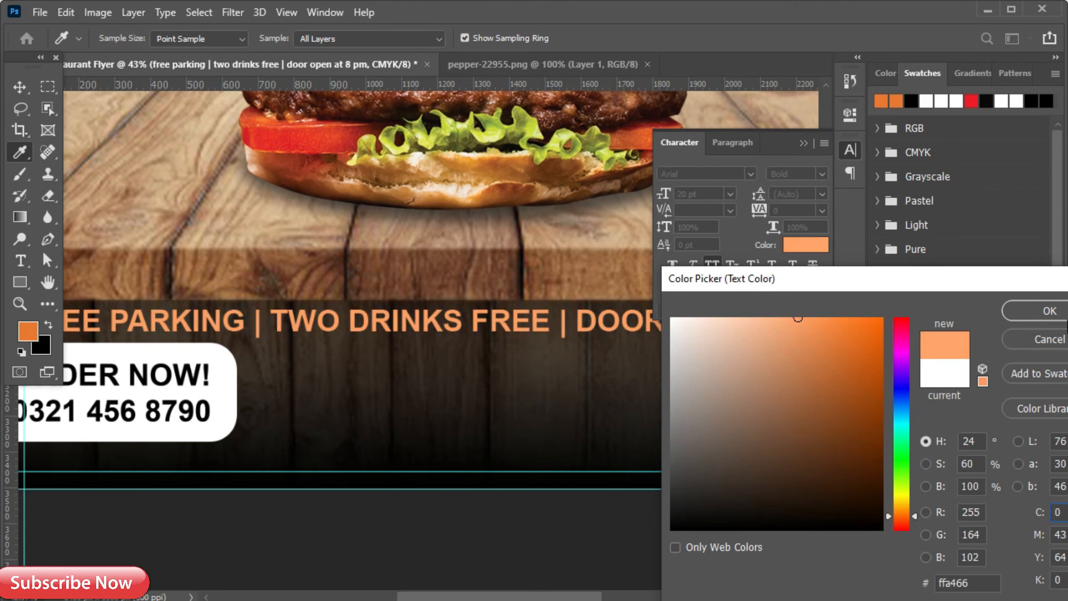
click(1048, 311)
click(802, 142)
scroll(589, 356, down, 2)
drag(490, 298, 439, 374)
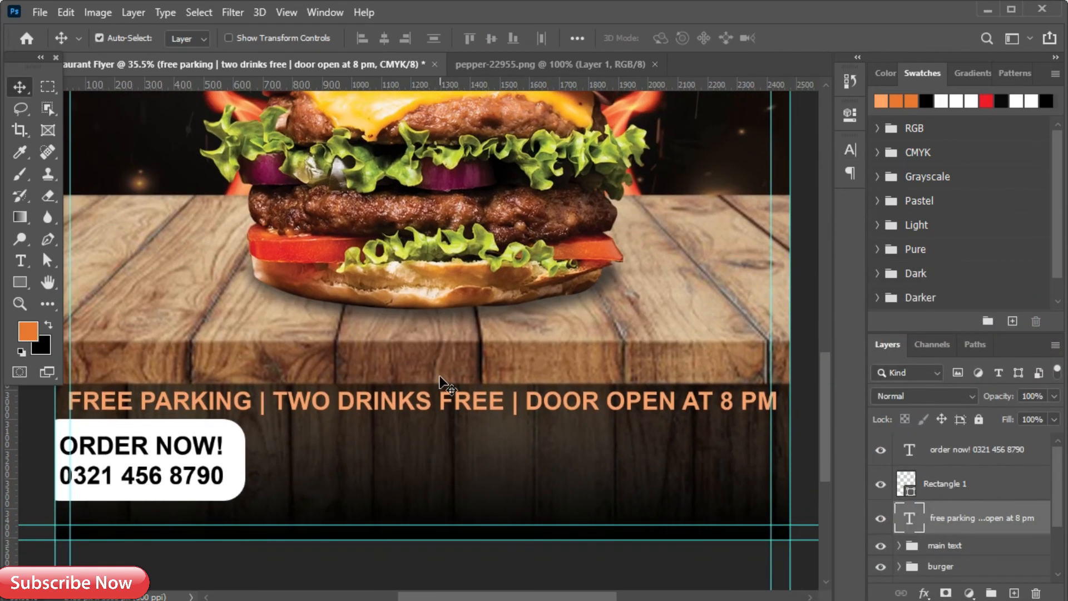
Draw a paragraph text box with Lorem ipsum placeholder text beside the order box, below the free parking line
click(20, 260)
drag(293, 436, 758, 485)
drag(536, 426, 533, 411)
drag(533, 507, 531, 501)
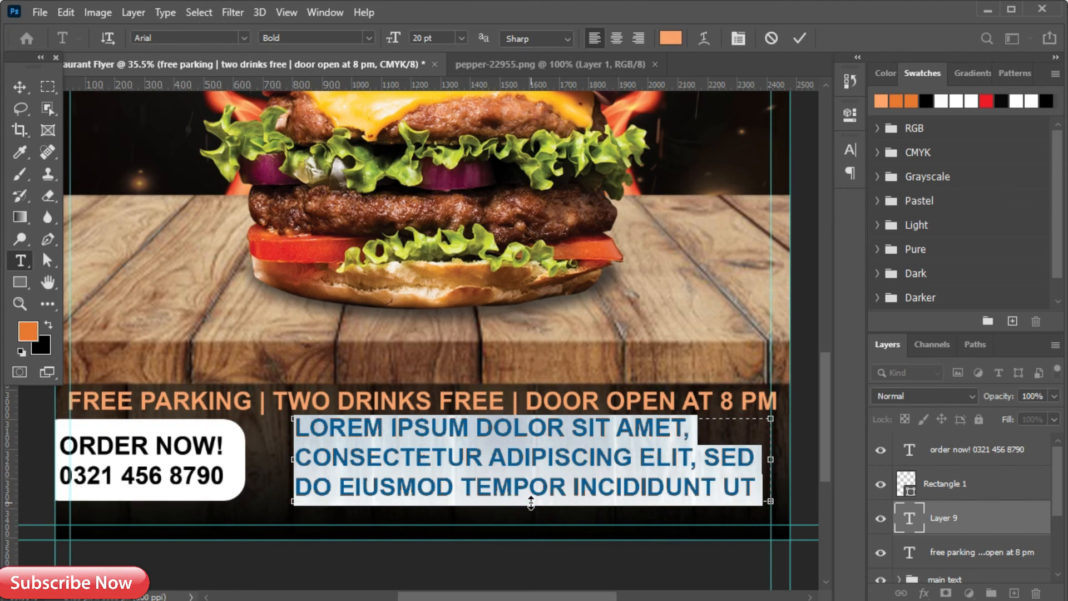
Set the placeholder paragraph to Arial Regular at 16 pt with tracking 80 and no all caps
click(850, 150)
click(822, 174)
click(793, 186)
click(717, 192)
key(Down)
key(Down)
key(Down)
key(Down)
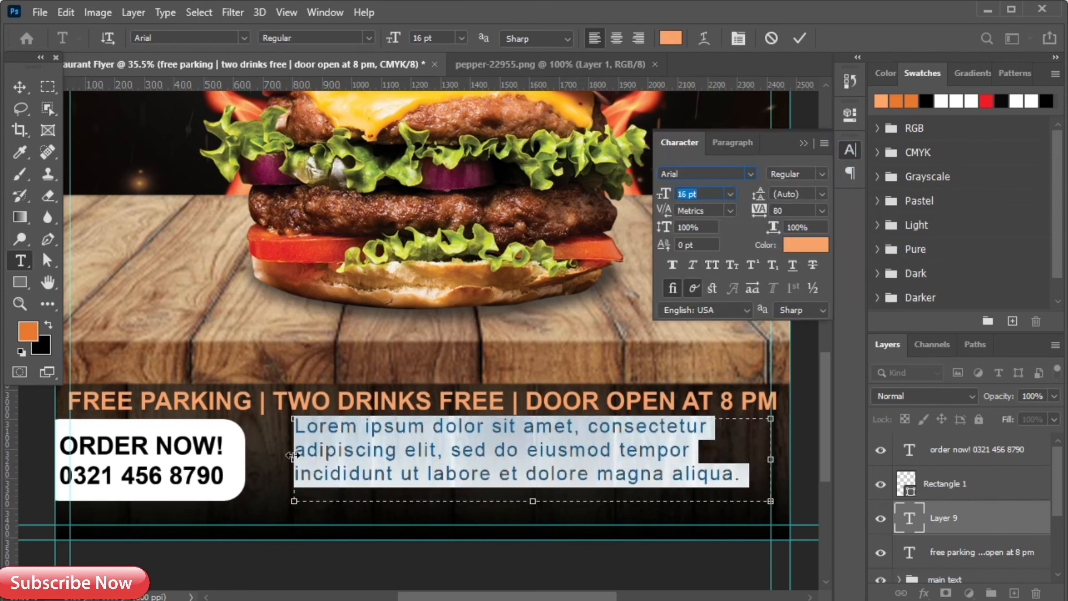
Widen the placeholder paragraph's box to about 1743 px with white text and nudge it into place beside the order box
drag(293, 459, 272, 459)
drag(770, 460, 789, 466)
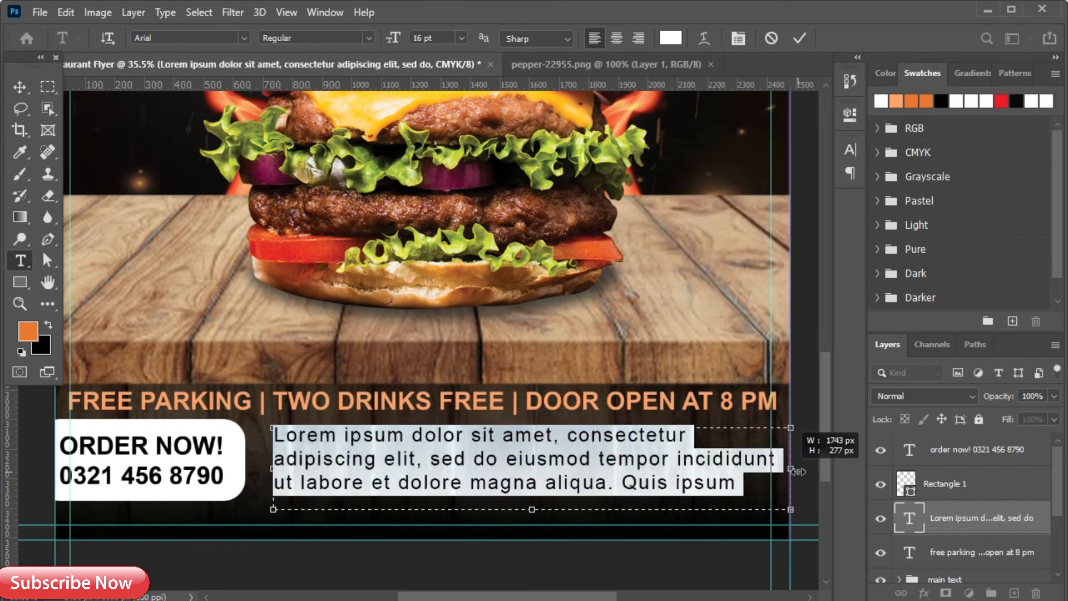
click(799, 38)
key(v)
drag(726, 440, 723, 442)
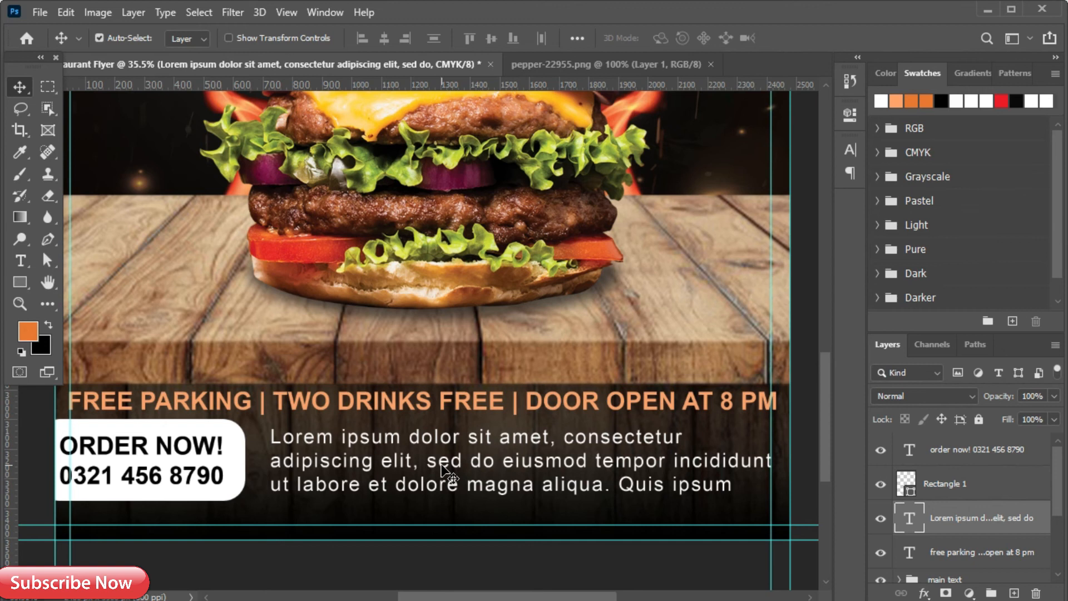
scroll(339, 503, up, 3)
click(939, 449)
click(22, 258)
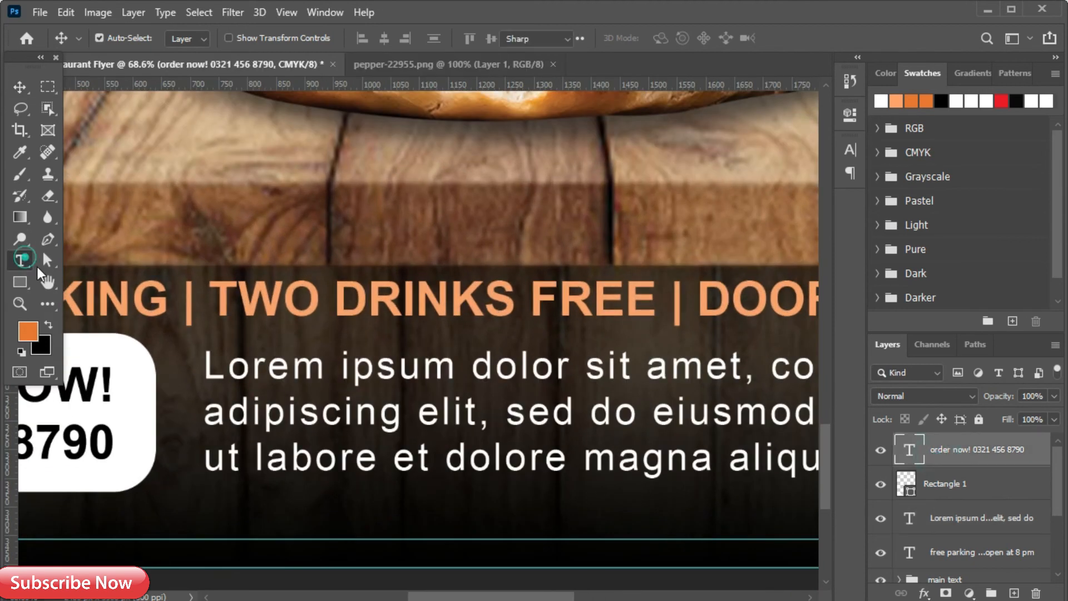
click(354, 525)
key(alt+Tab)
drag(851, 195, 752, 195)
key(ctrl+c)
click(1037, 114)
key(ctrl+v)
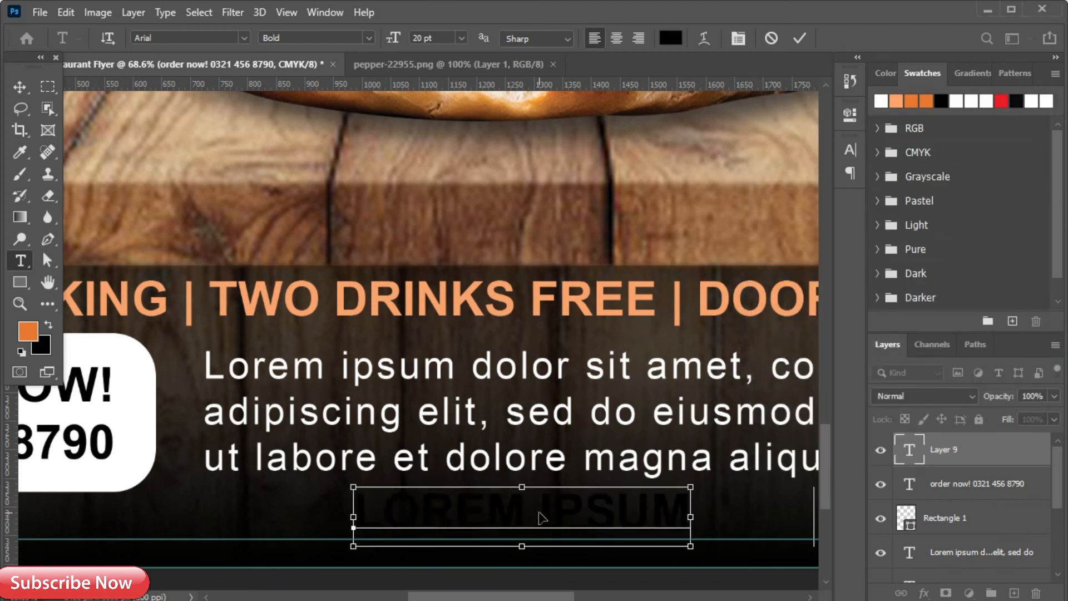
click(799, 38)
Set the web address to white at 18 pt and move it to a clear spot below the placeholder paragraph
click(850, 150)
click(806, 245)
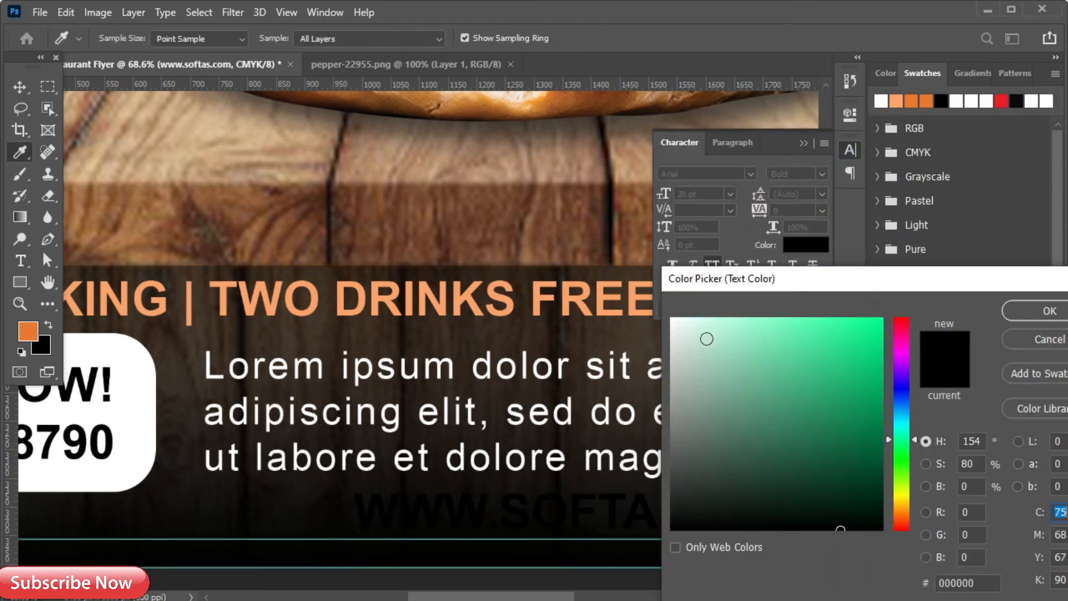
click(685, 312)
click(1042, 310)
click(730, 194)
click(692, 341)
key(v)
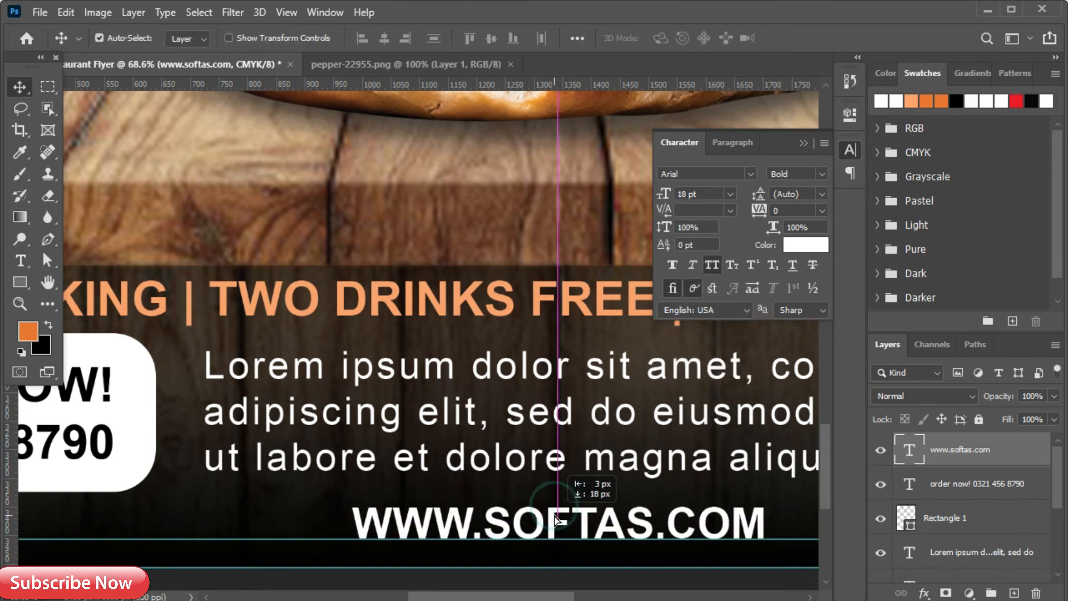
drag(556, 520, 495, 530)
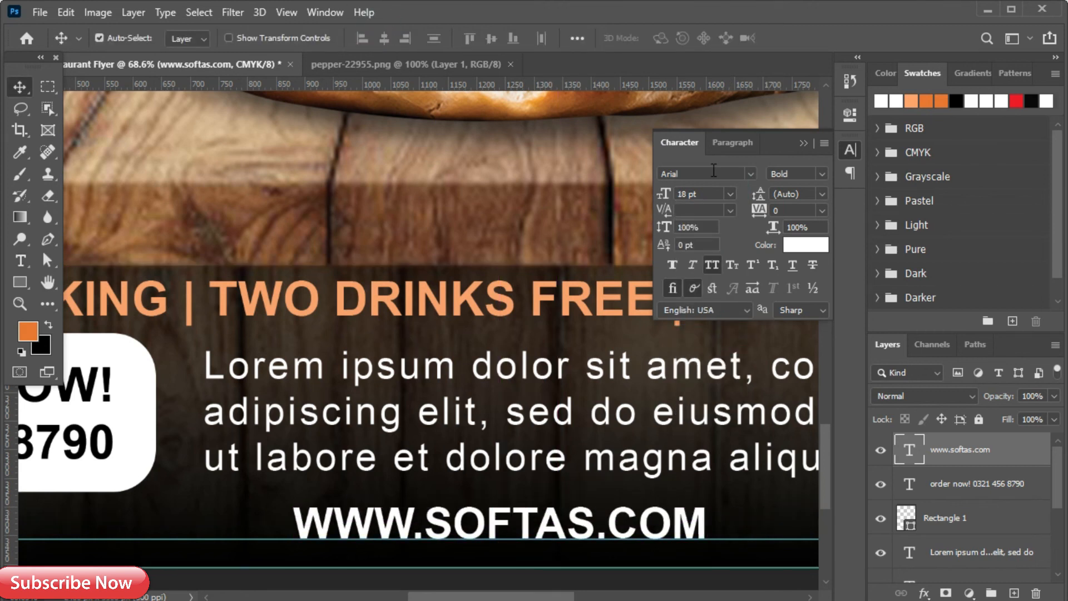
Set the web address to 12 pt with tracking 200 and centre it horizontally on the canvas
click(729, 194)
click(730, 271)
click(821, 211)
click(802, 406)
click(729, 194)
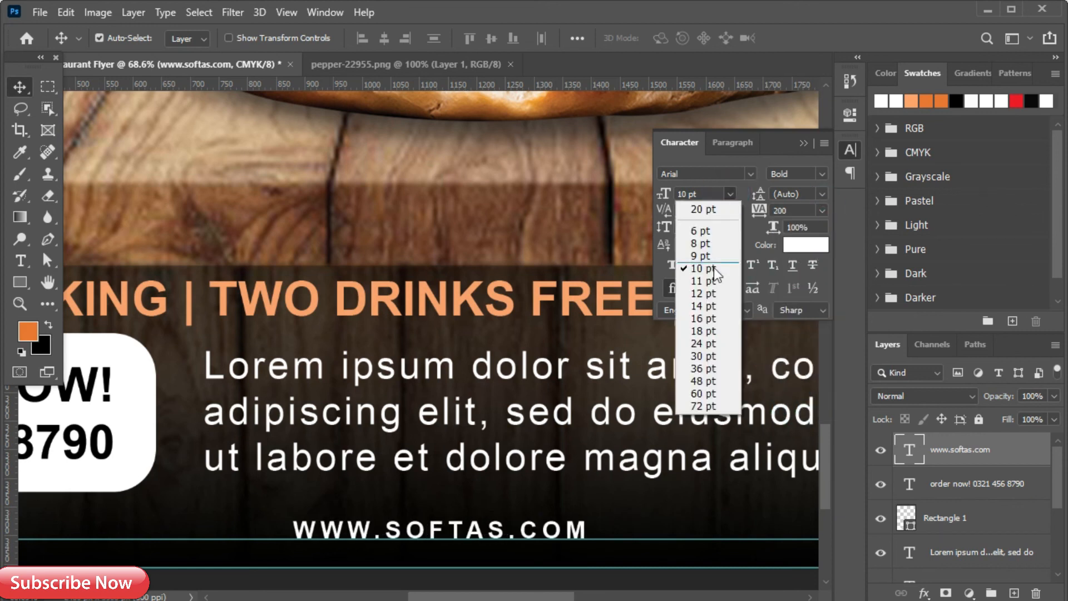
click(715, 297)
click(384, 38)
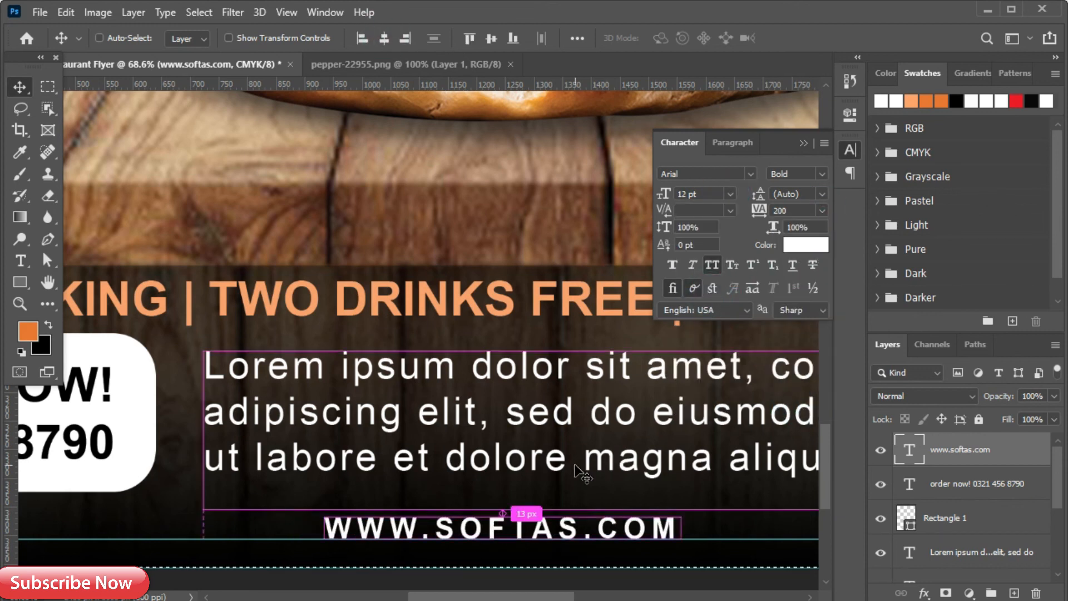
click(803, 143)
scroll(408, 453, up, 1)
key(ctrl+0)
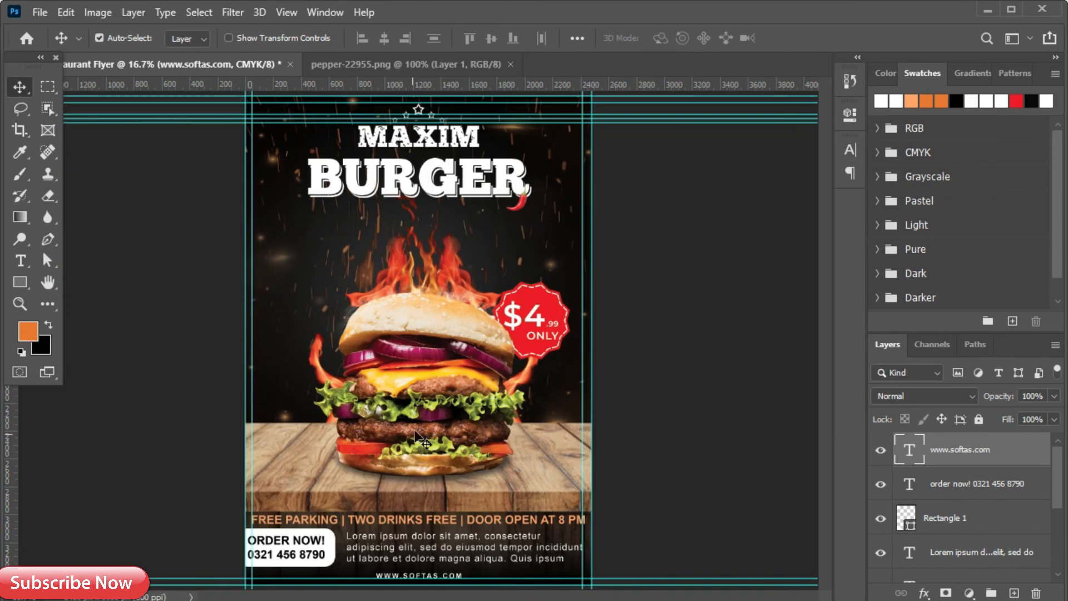
Recolour the free parking line to a stronger orange with magenta 50 and yellow 100
scroll(503, 525, up, 3)
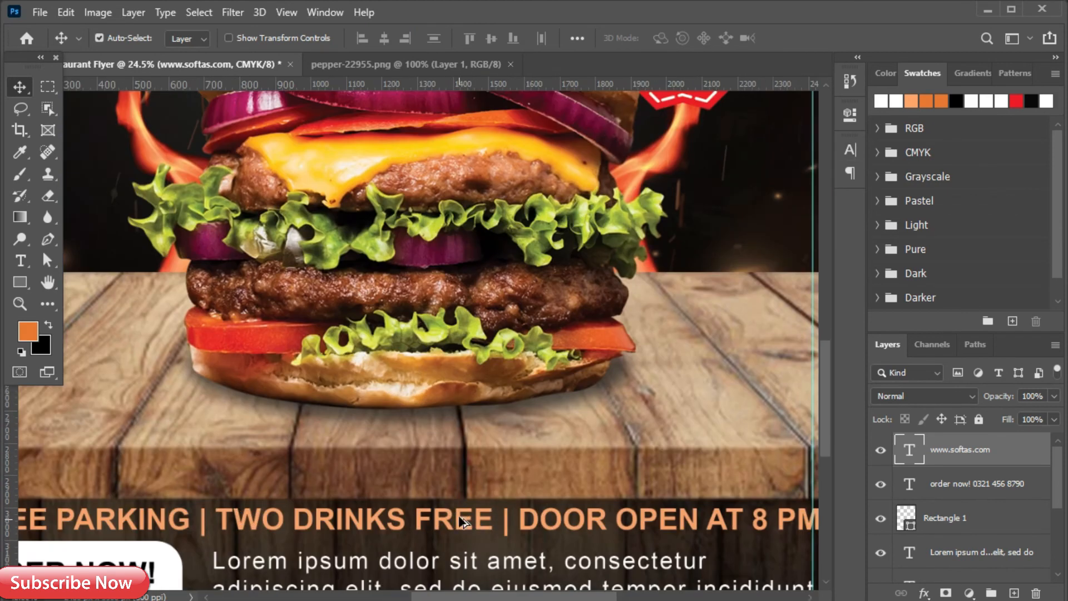
click(462, 526)
click(850, 149)
click(806, 245)
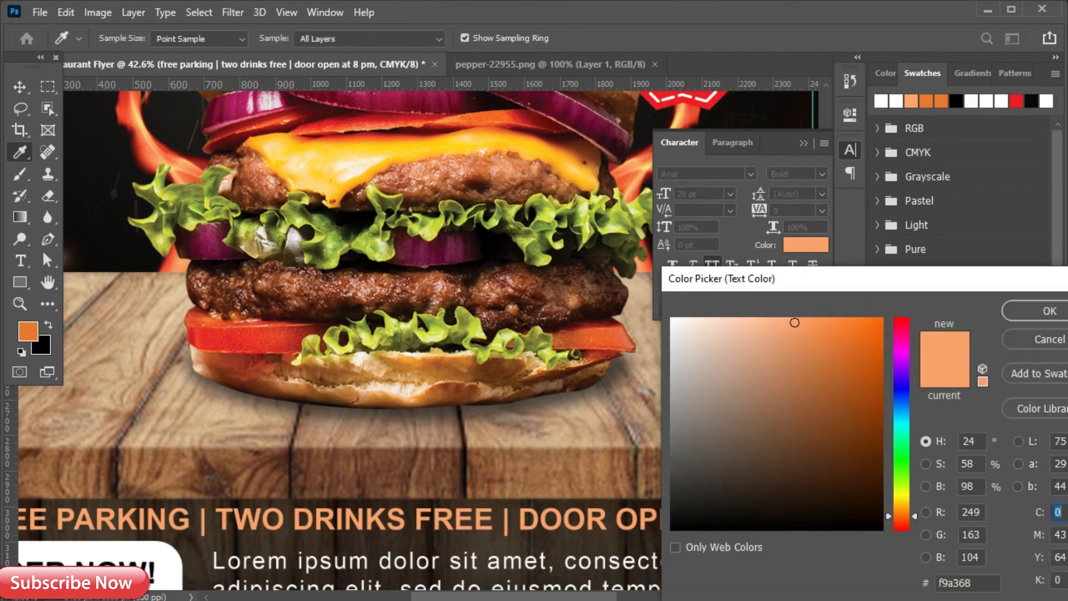
key(BackSpace)
key(BackSpace)
text(100)
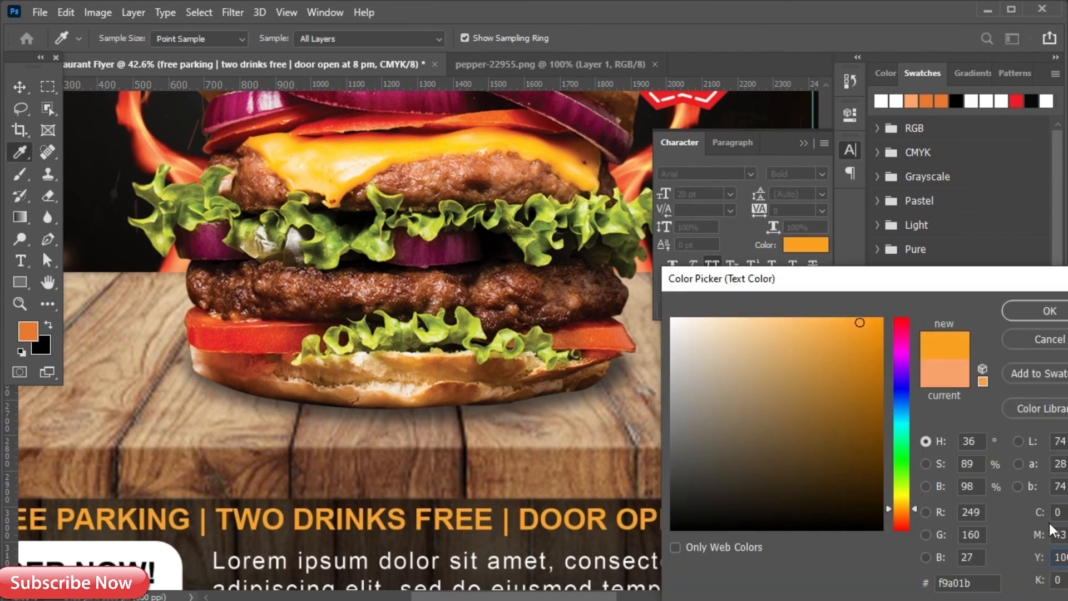
text(50)
click(1029, 311)
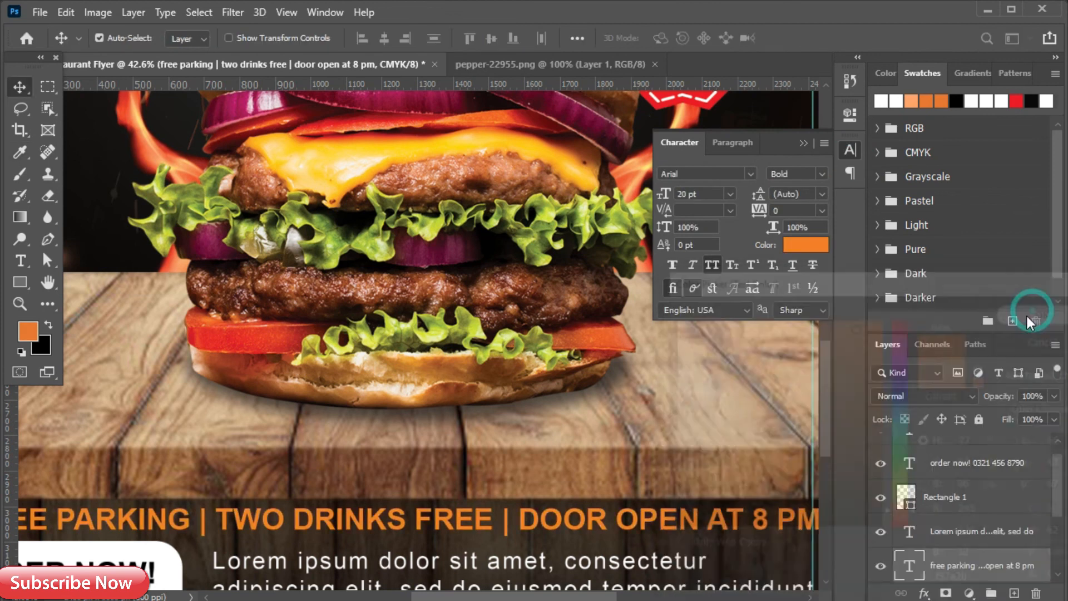
click(804, 144)
scroll(467, 479, down, 3)
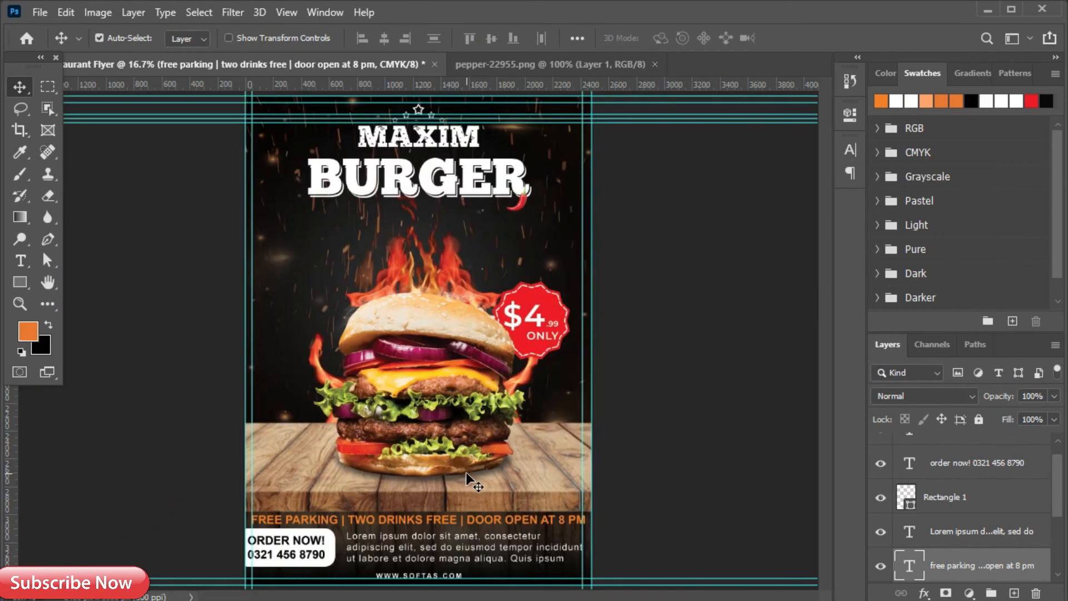
Group the web address, order, rectangle, paragraph and free parking layers and name the group "info"
scroll(952, 550, down, 2)
scroll(961, 471, up, 3)
shift+click(956, 463)
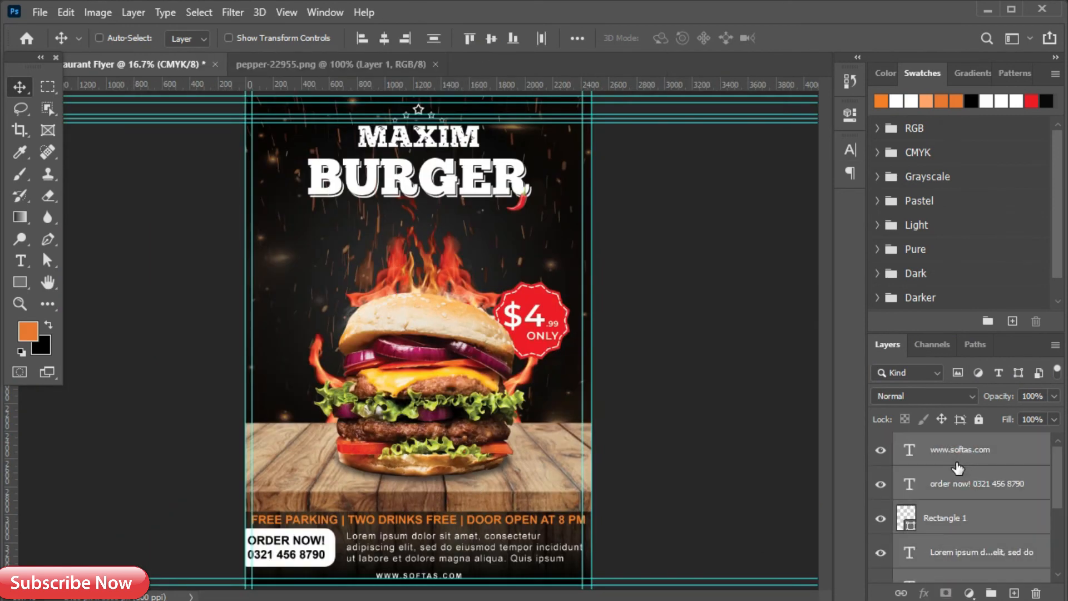
key(ctrl+g)
double_click(931, 444)
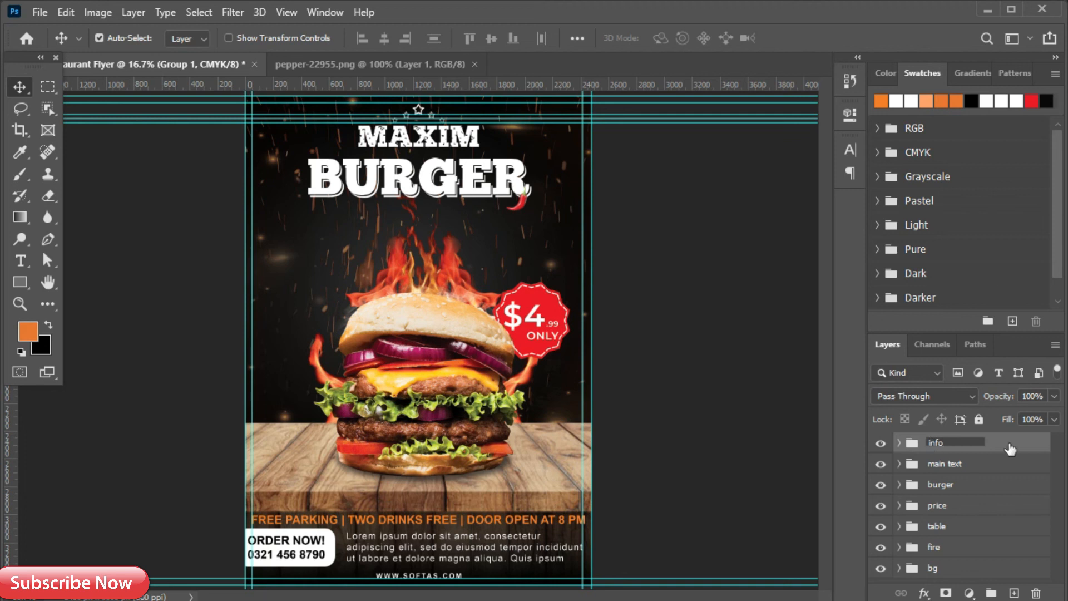
text(info)
key(Return)
Add a Brightness/Contrast adjustment layer above all groups with brightness 7 and contrast 38, and compare its effect
click(968, 593)
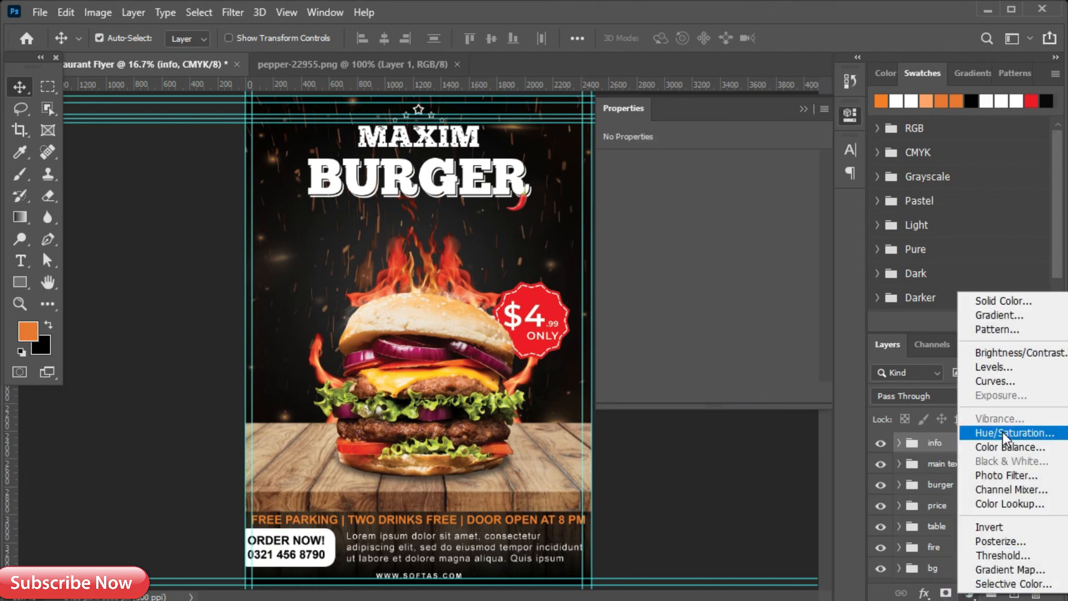
click(1001, 353)
click(810, 231)
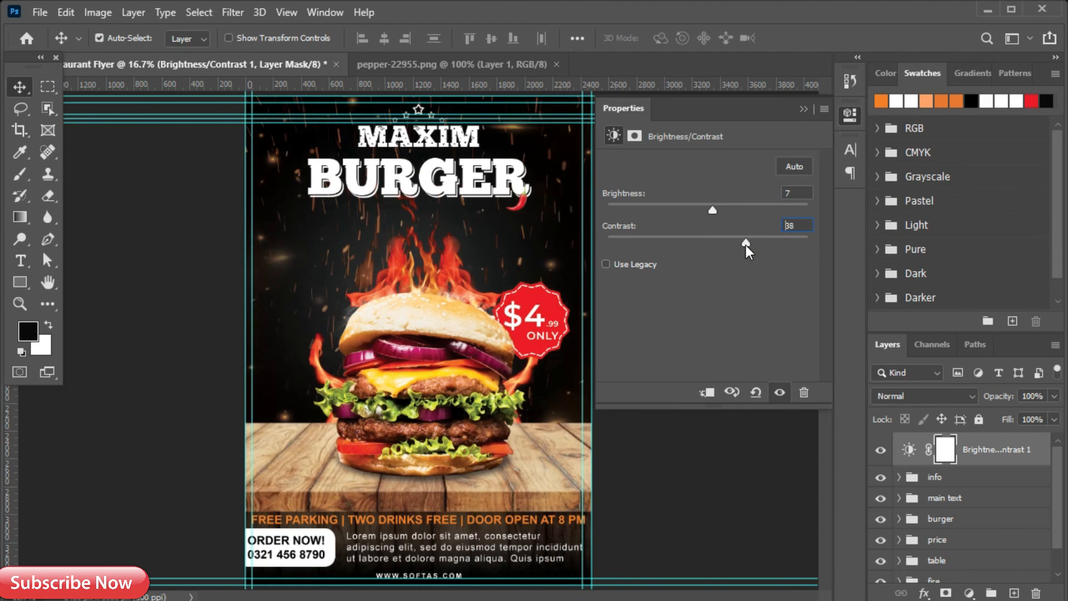
click(780, 393)
click(780, 393)
Add a Curves adjustment layer on top and pull its curve down slightly
click(968, 592)
click(982, 382)
drag(727, 279, 725, 286)
click(802, 108)
Group the Curves and Brightness/Contrast adjustment layers and name the group "effects"
shift+click(974, 483)
key(ctrl+g)
double_click(939, 443)
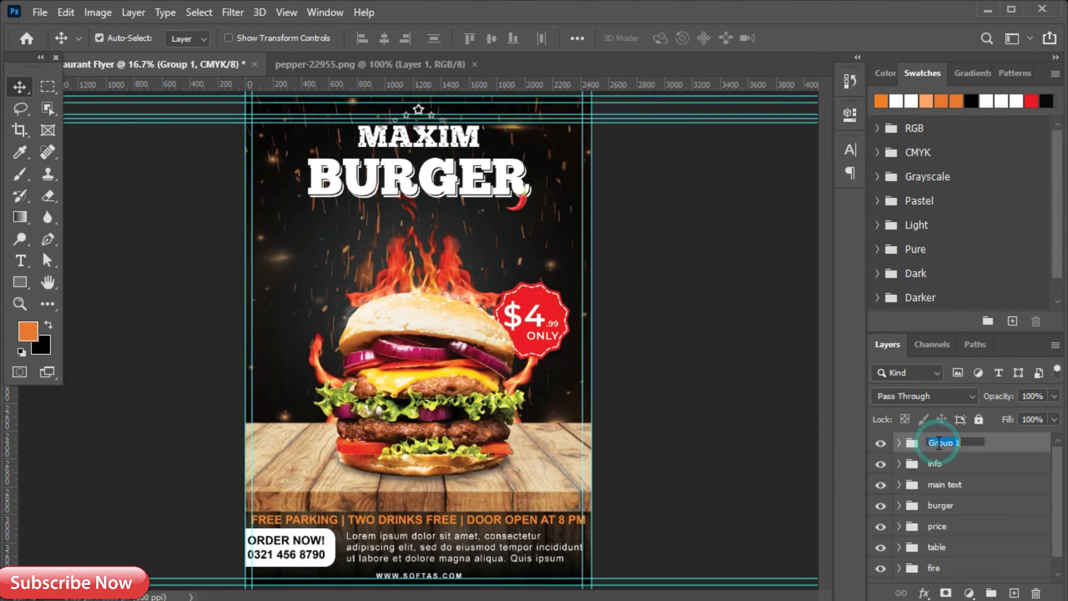
text(effects)
key(Return)
Compare the flyer with and without the effects group, and hide the guides
click(880, 443)
click(881, 443)
key(ctrl+semicolon)
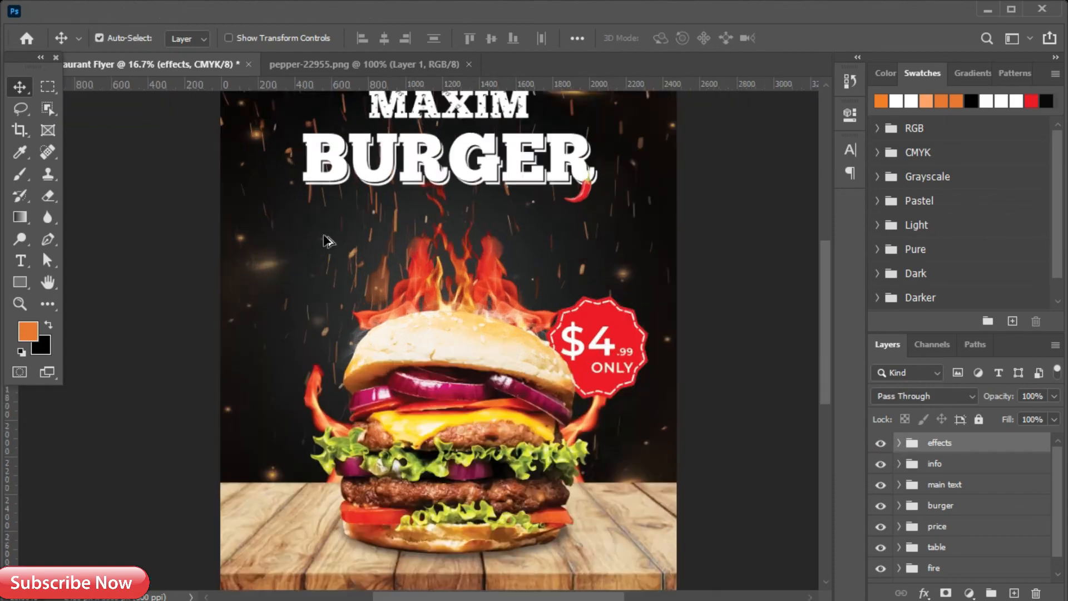